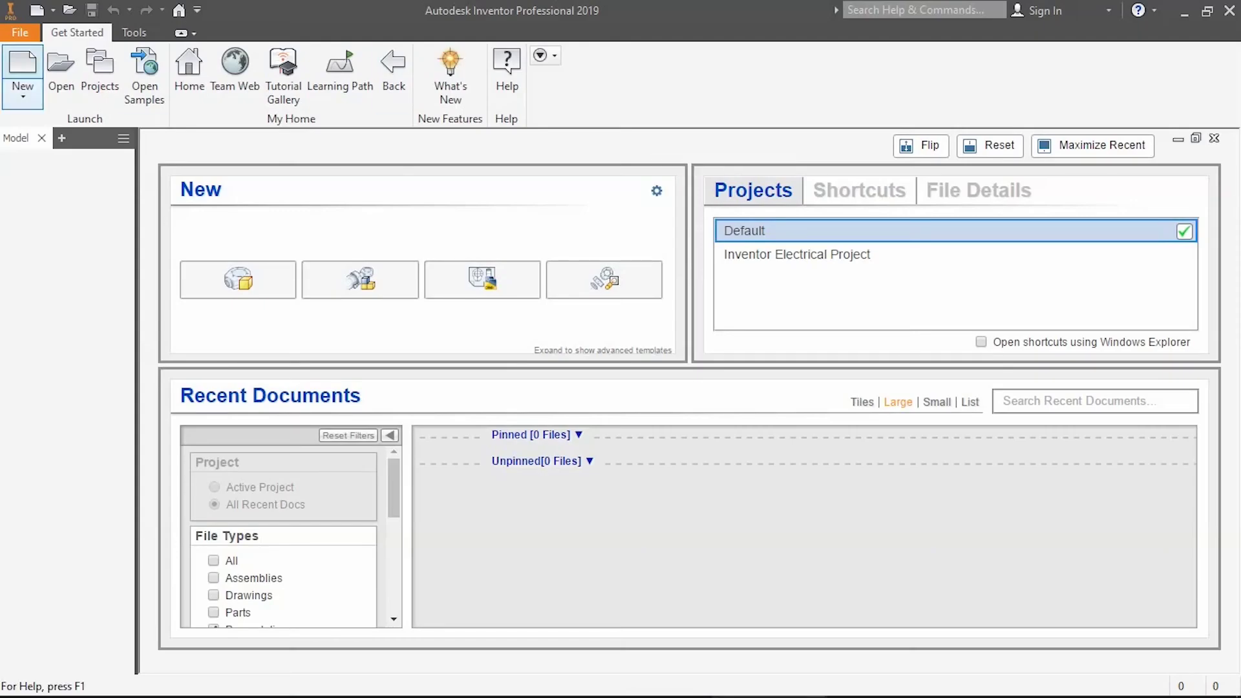
Create a new part from the Standard (in).ipt template, dismissing the style conflict warning
key("ctrl+n")
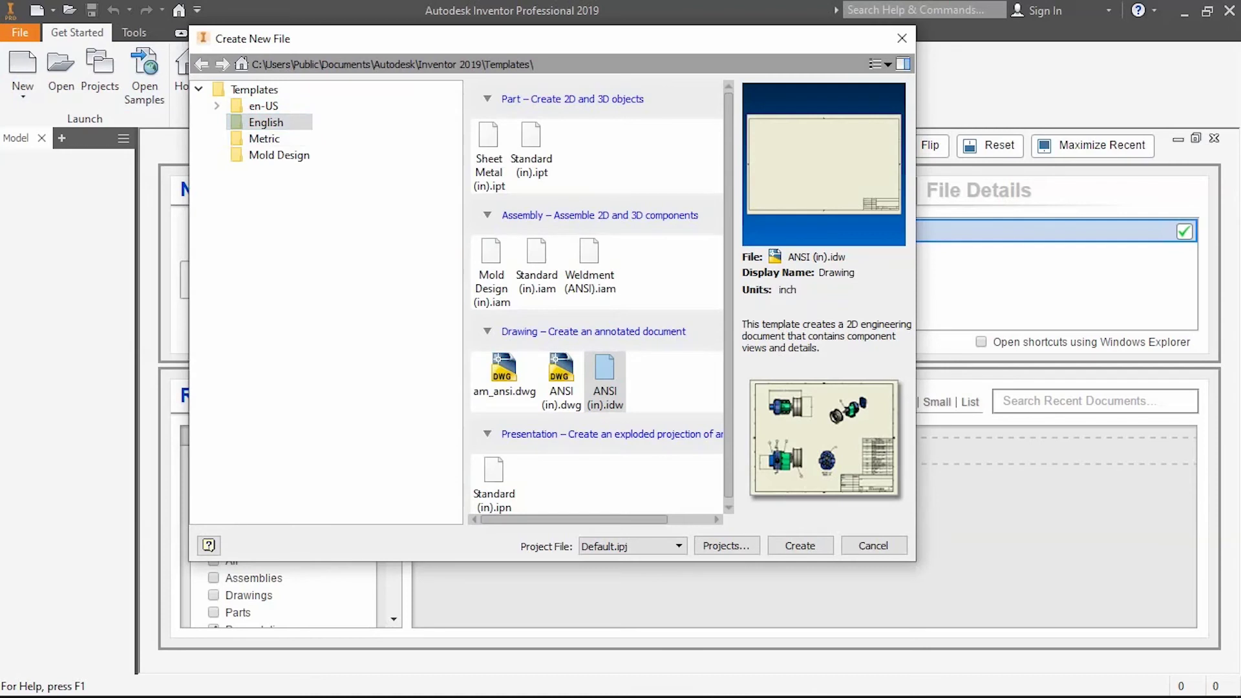
left_click(532, 146)
left_click(799, 545)
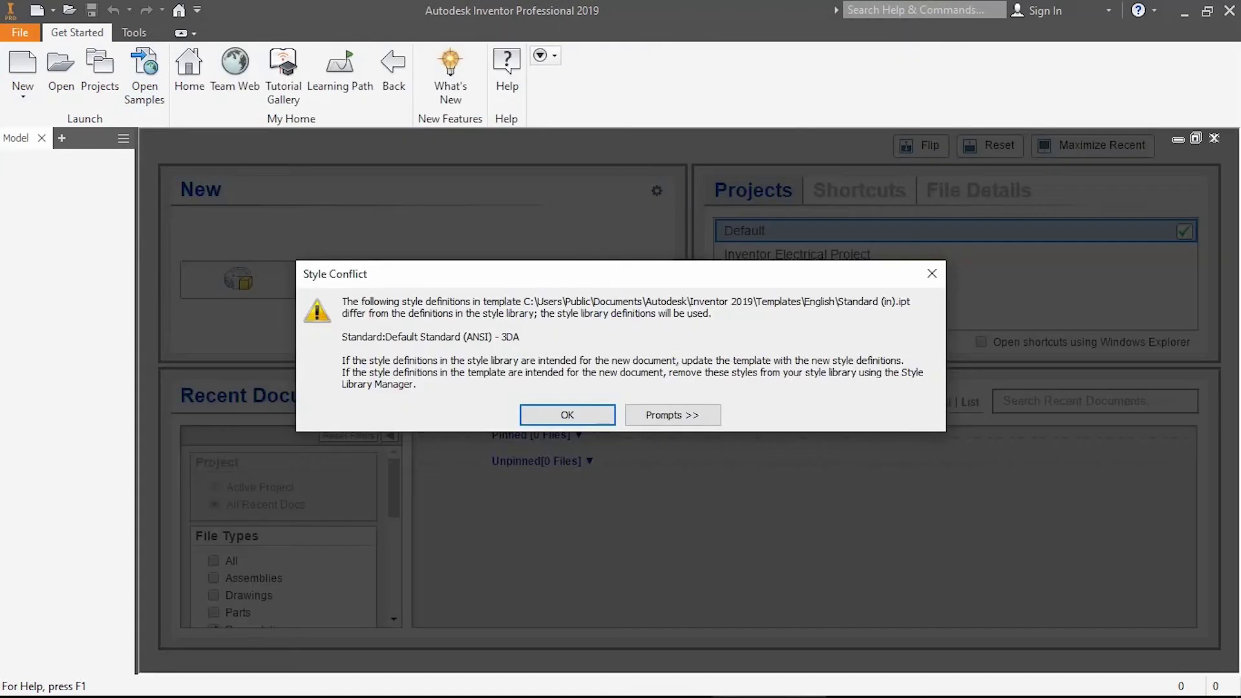
key("Return")
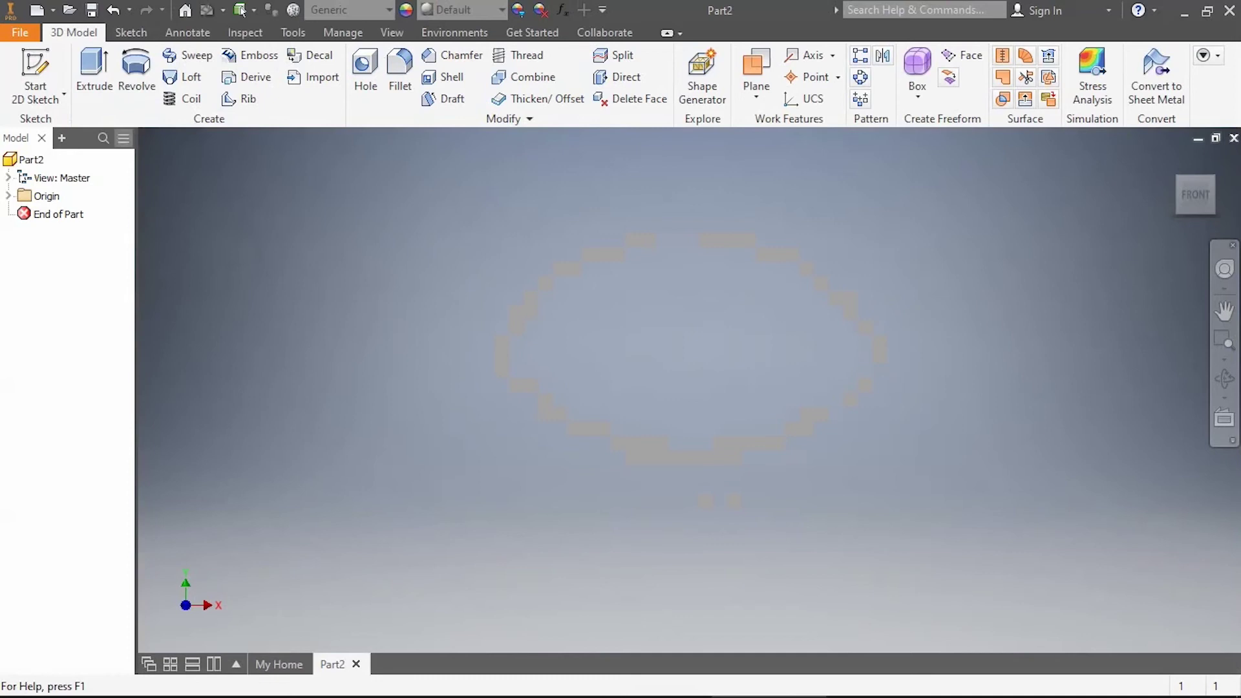
Start a 2D sketch on the XY plane and draw a rectangle from the origin
left_click(35, 76)
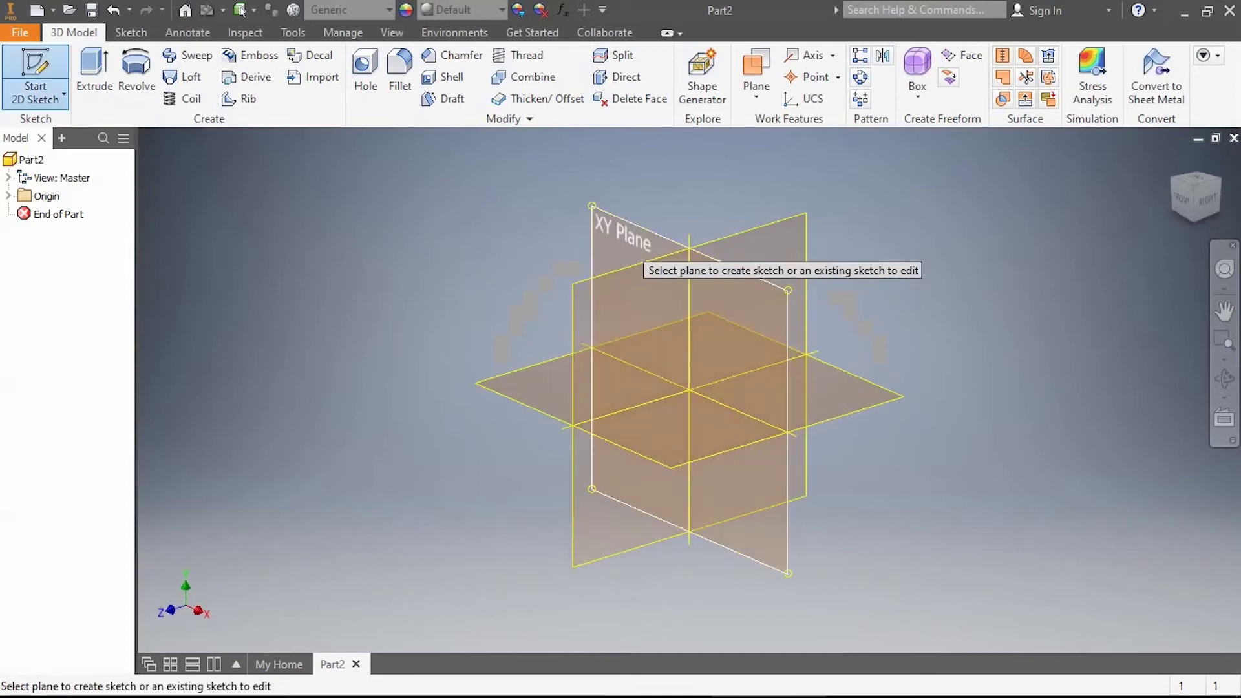
left_click(625, 261)
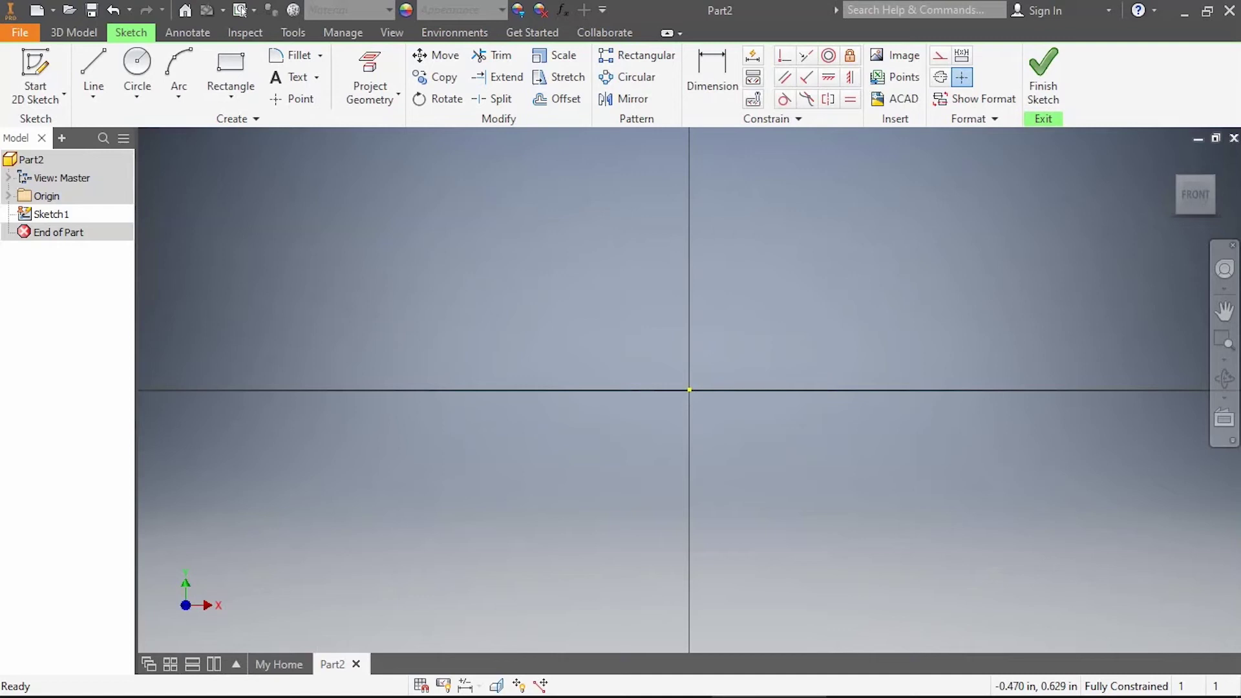
left_click(230, 73)
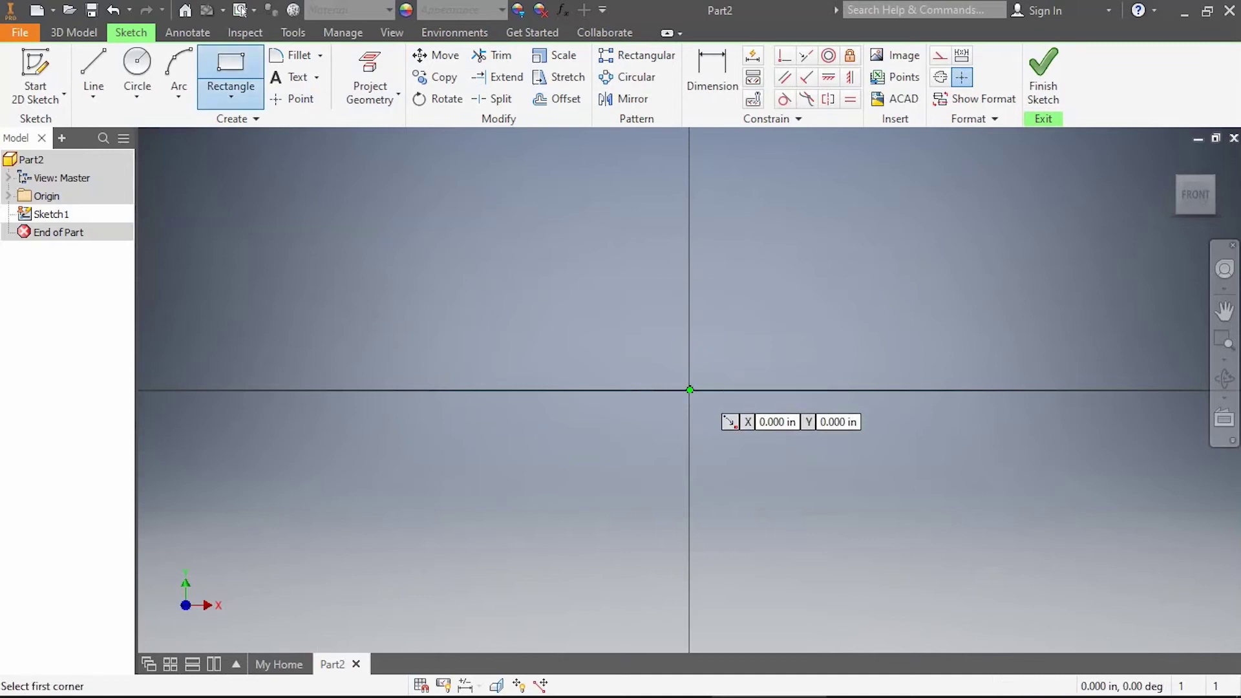
left_click(688, 389)
left_click(987, 223)
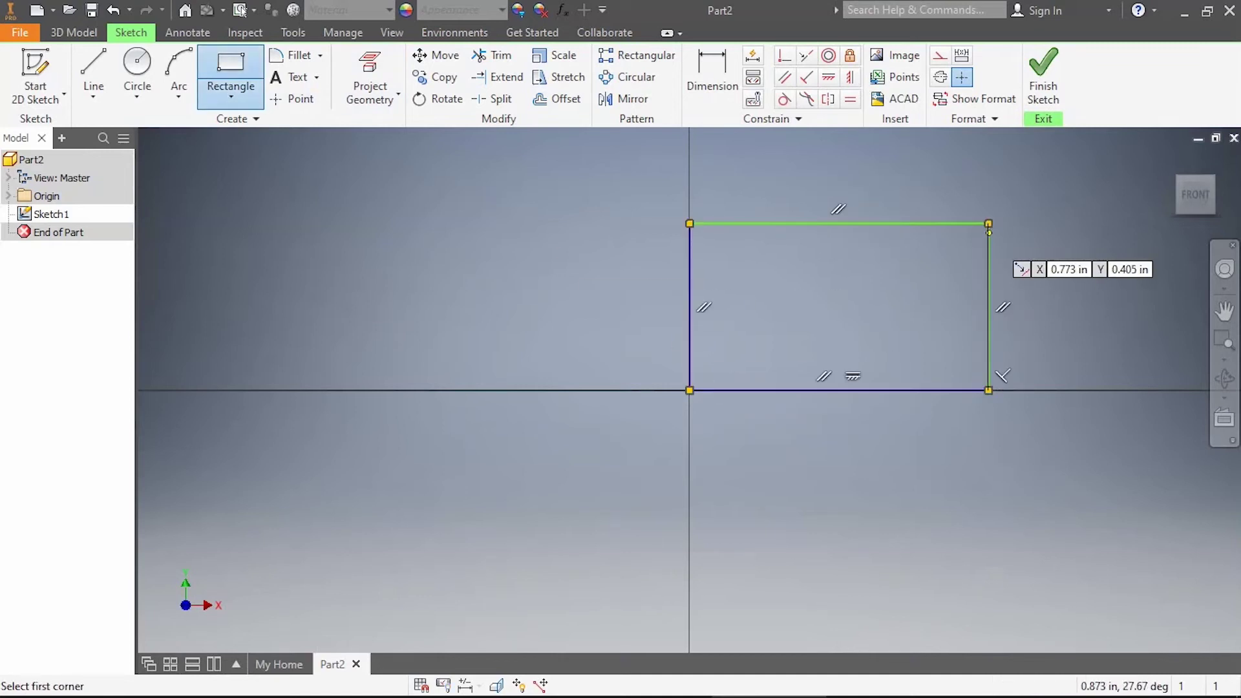
Dimension the rectangle to 3 in wide by 1 in tall
key("d")
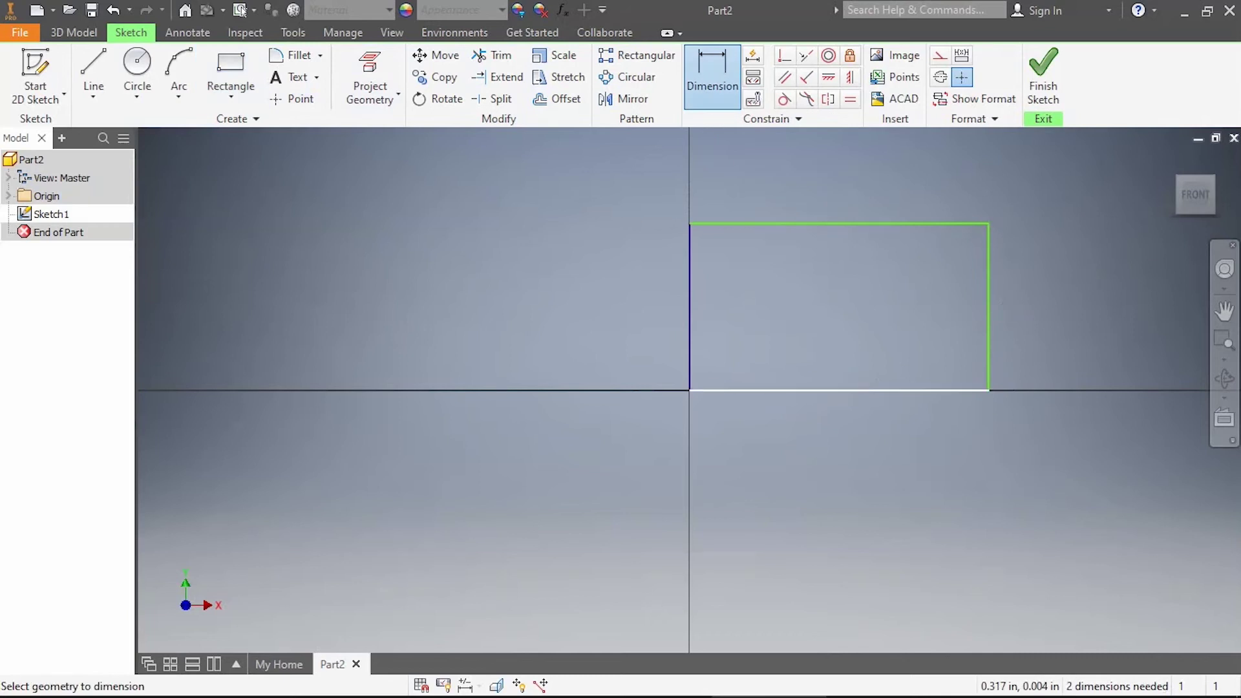
left_click(834, 390)
left_click(843, 432)
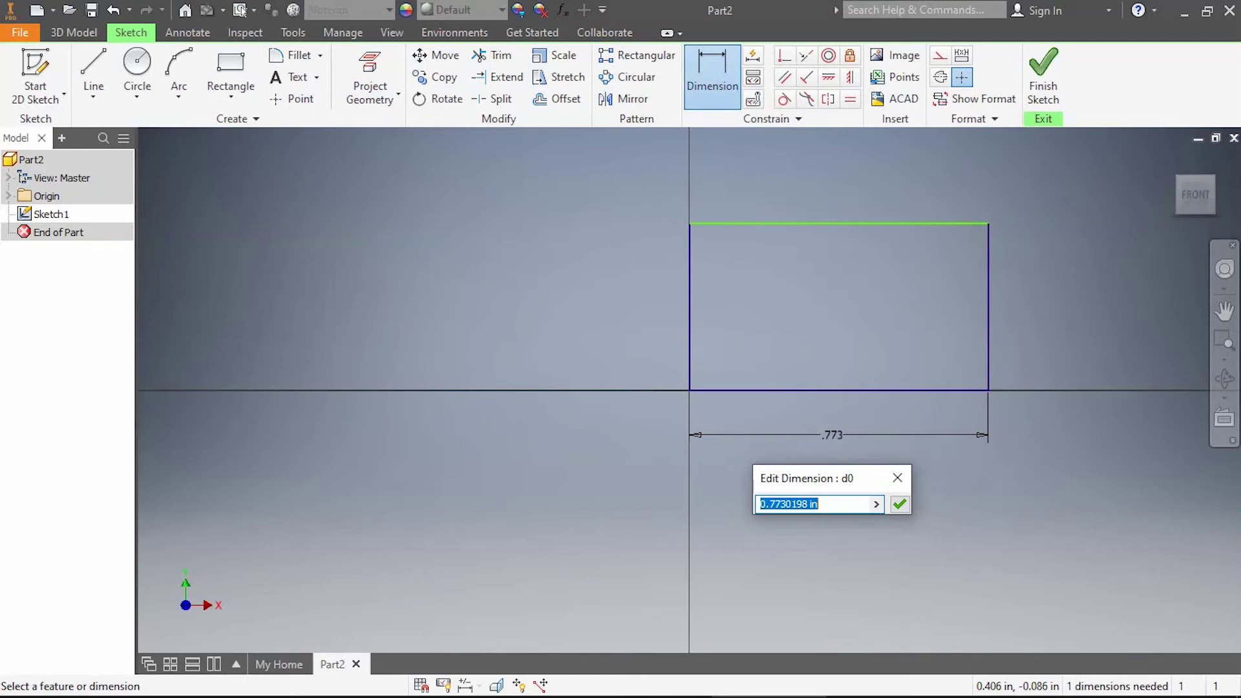
type("3")
key("Return")
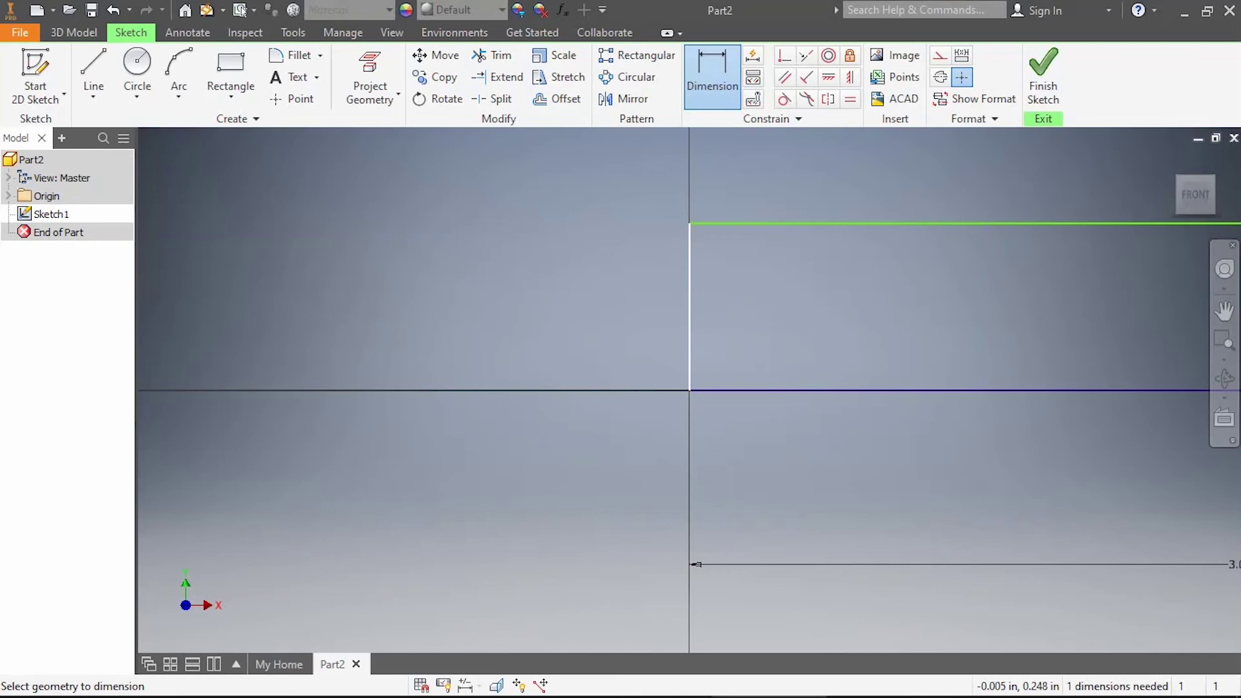
left_click(689, 296)
left_click(609, 301)
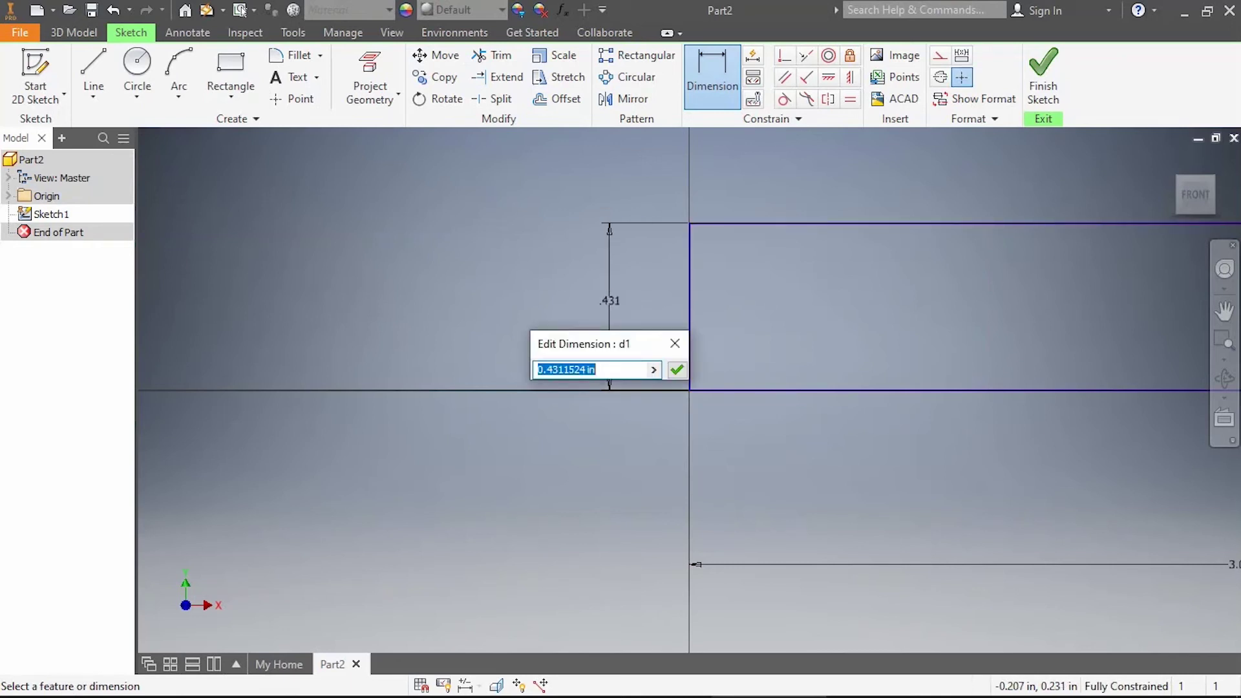
type("1")
key("Return")
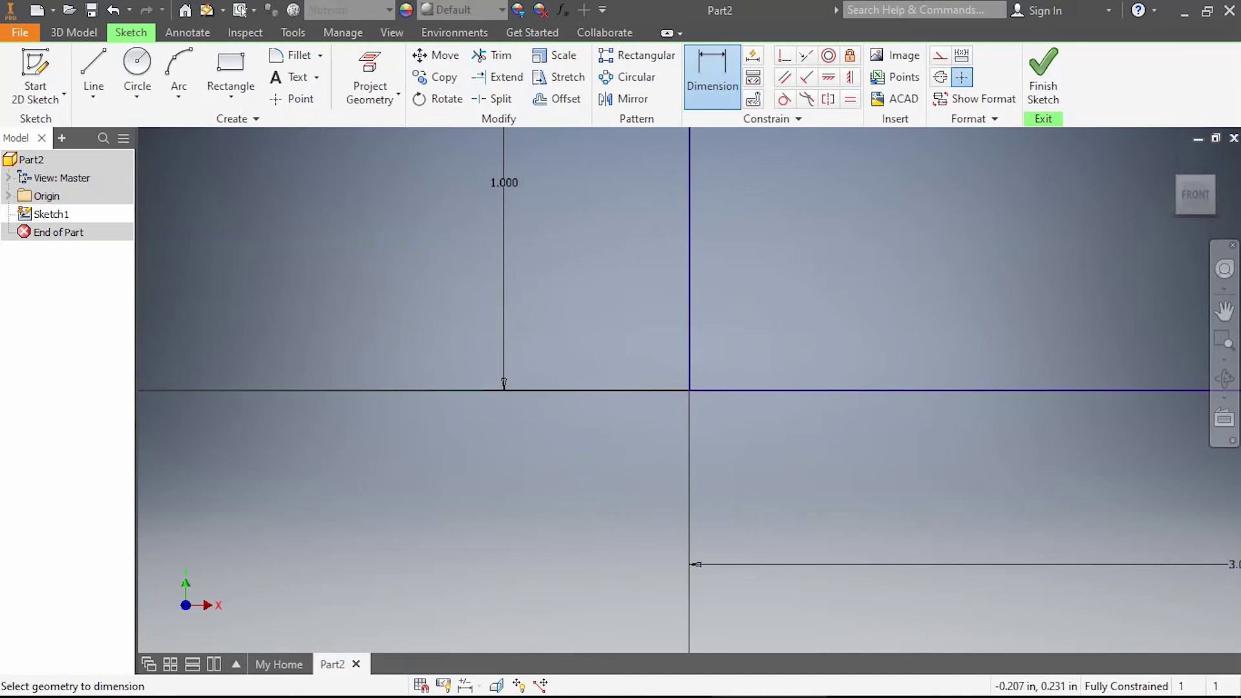
key("Home")
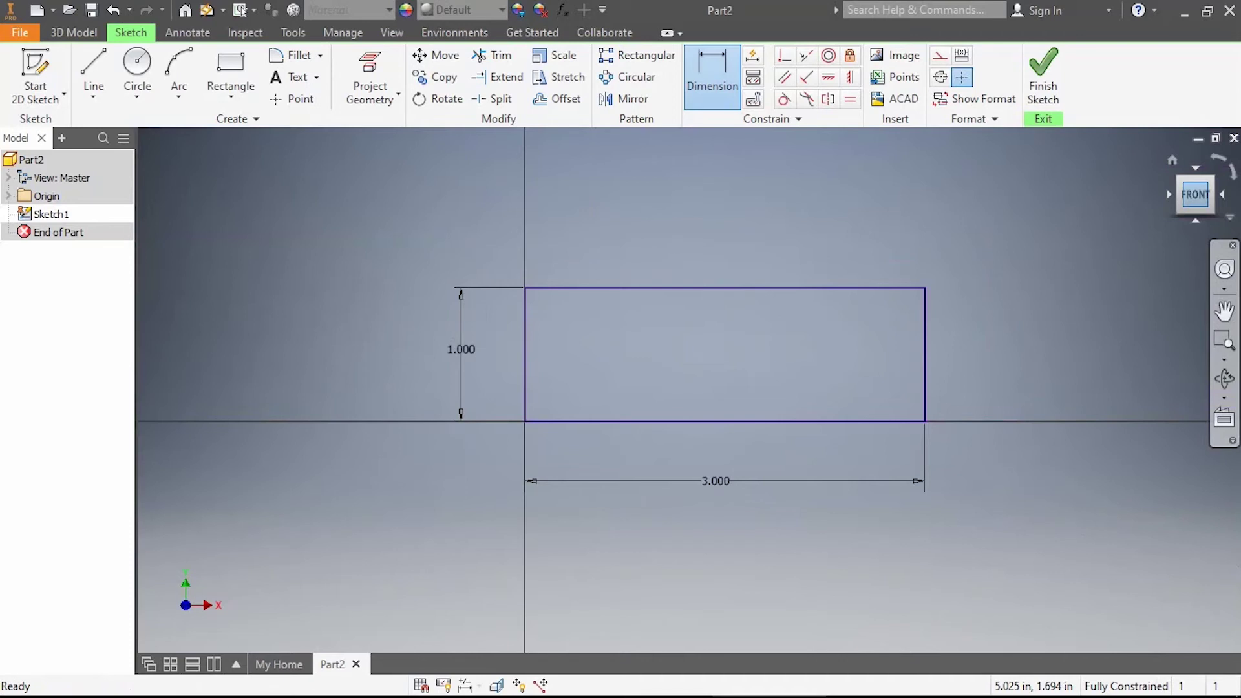
Draw two narrow notch rectangles, one from the top edge and one from the bottom edge
key("r")
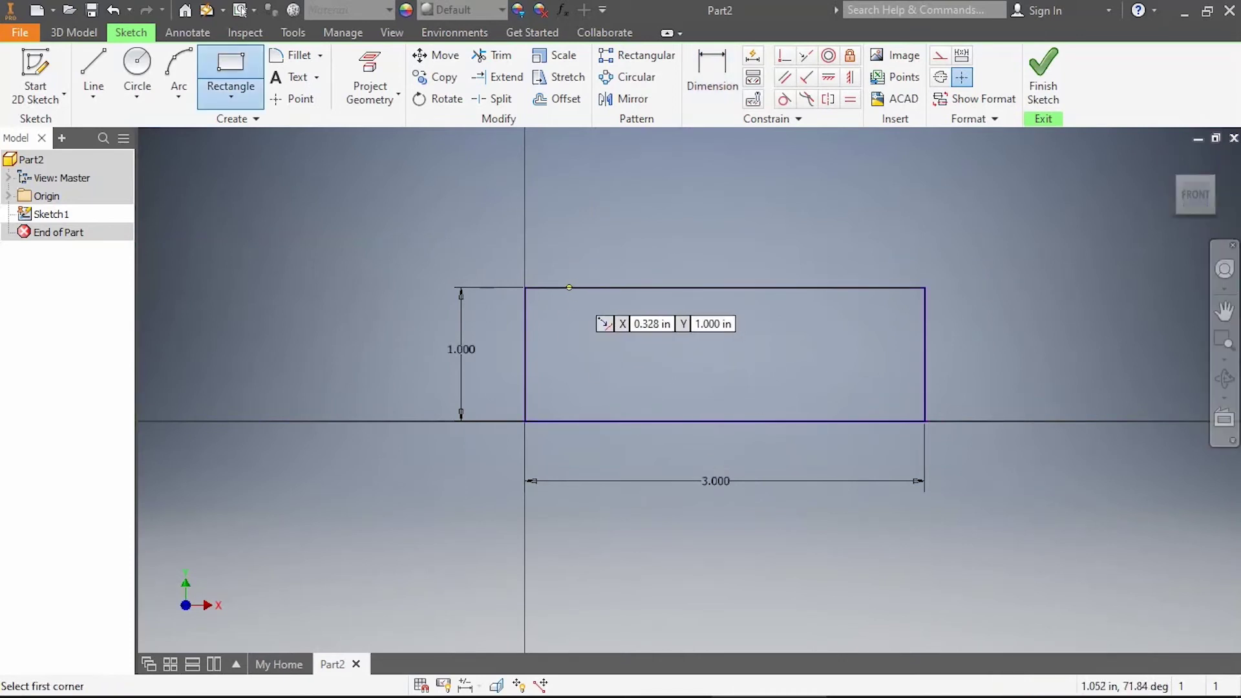
left_click(568, 287)
type("0.205")
key("Tab")
type("0.6")
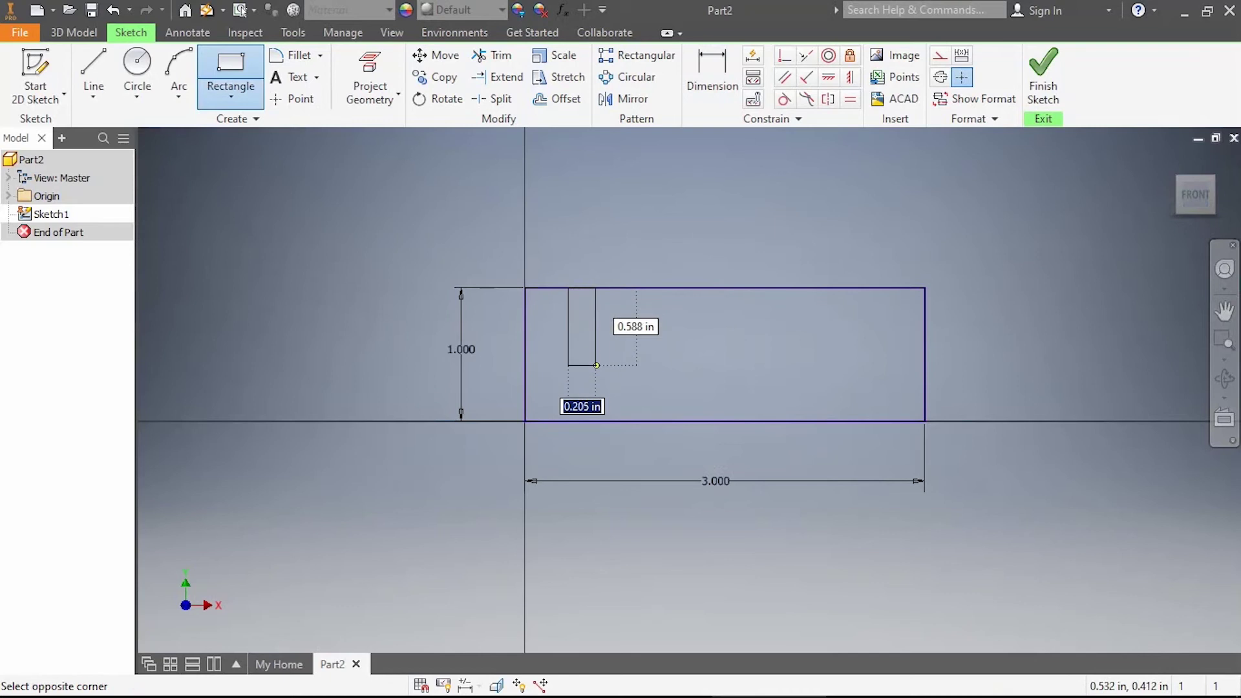
key("Return")
left_click(893, 421)
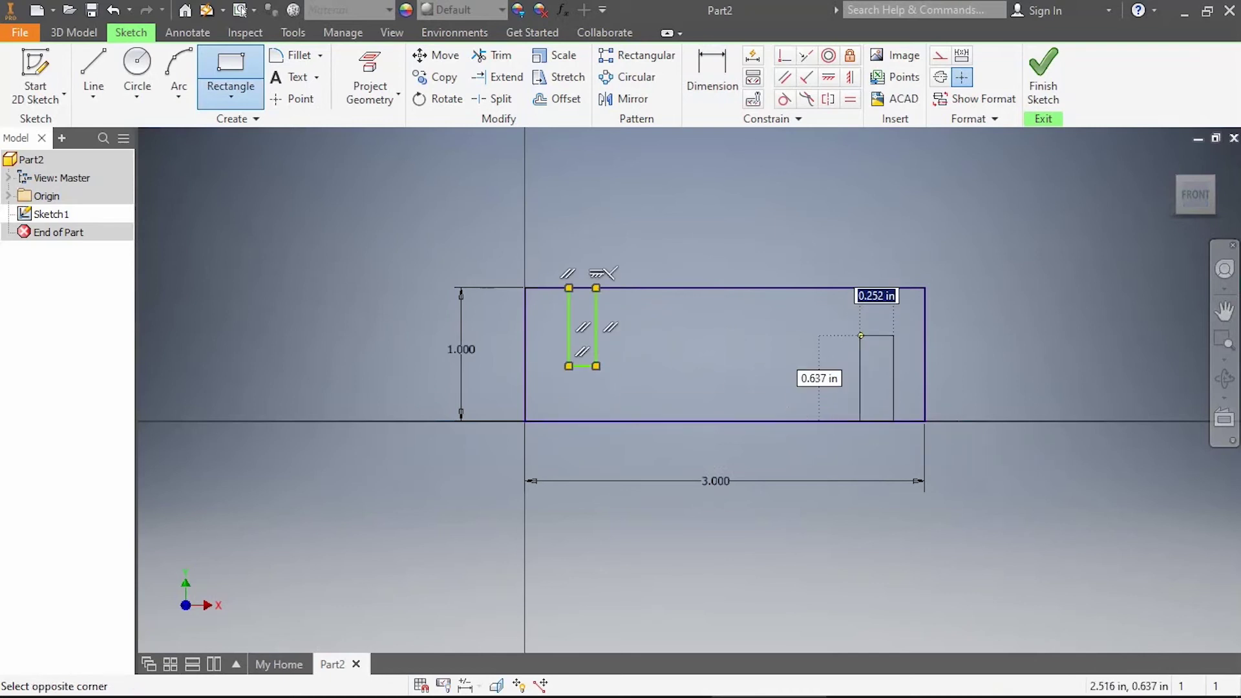
left_click(860, 336)
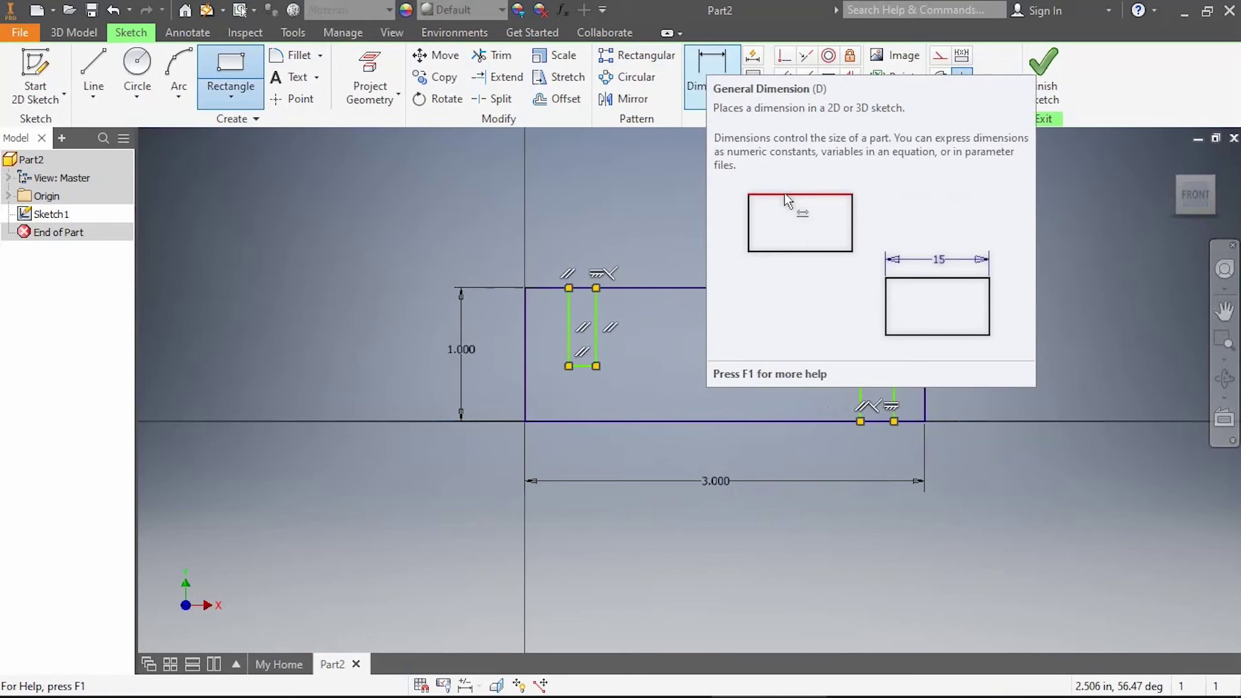
Dimension the left notch to 0.700 in deep, redoing a botched first edit
left_click(712, 73)
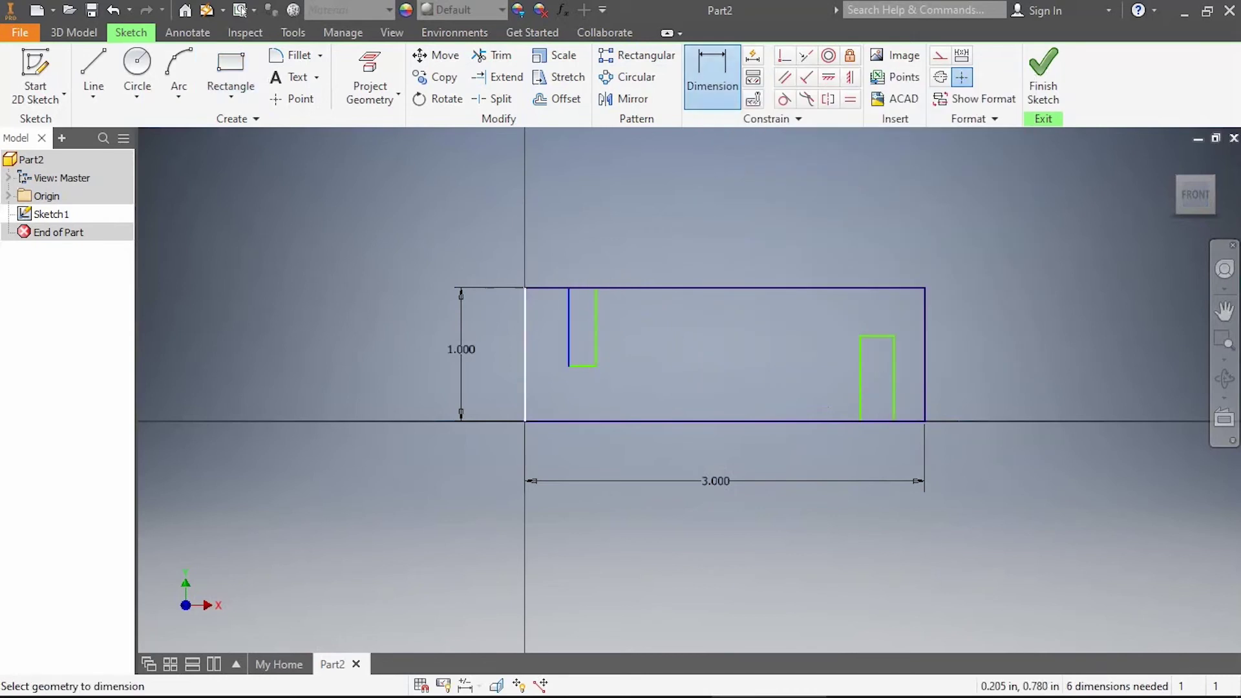
left_click(569, 365)
left_click(413, 327)
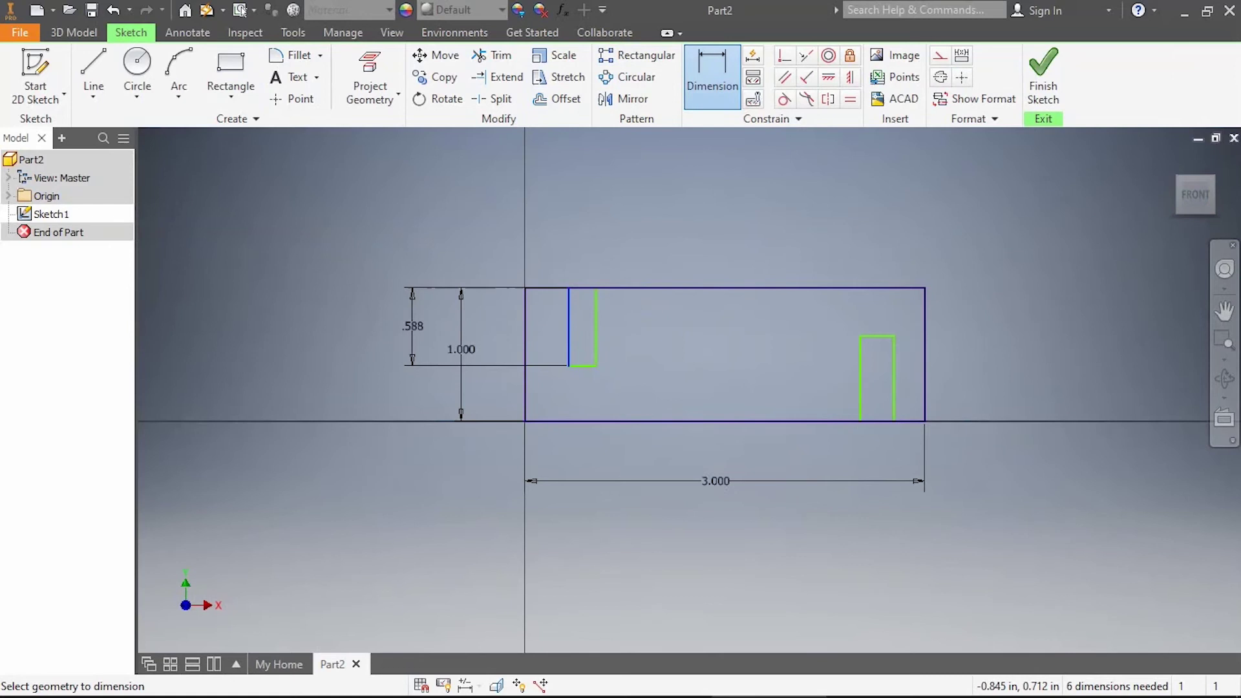
left_click(412, 326)
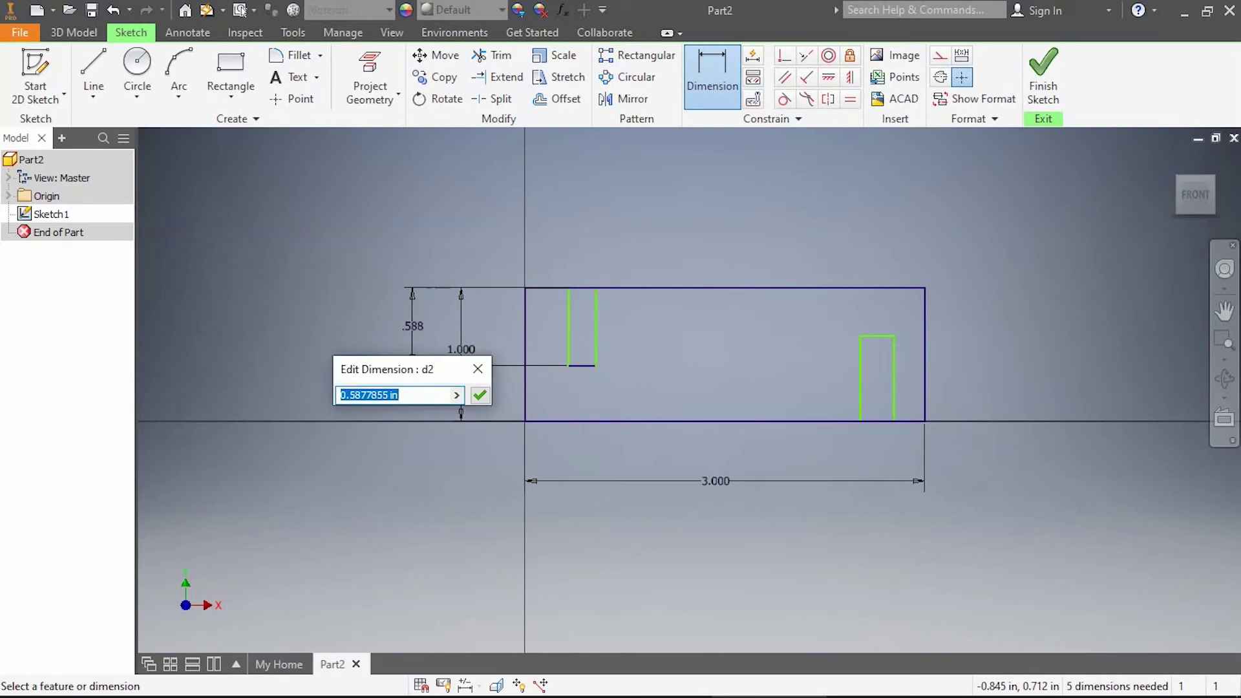
type("0")
key("Return")
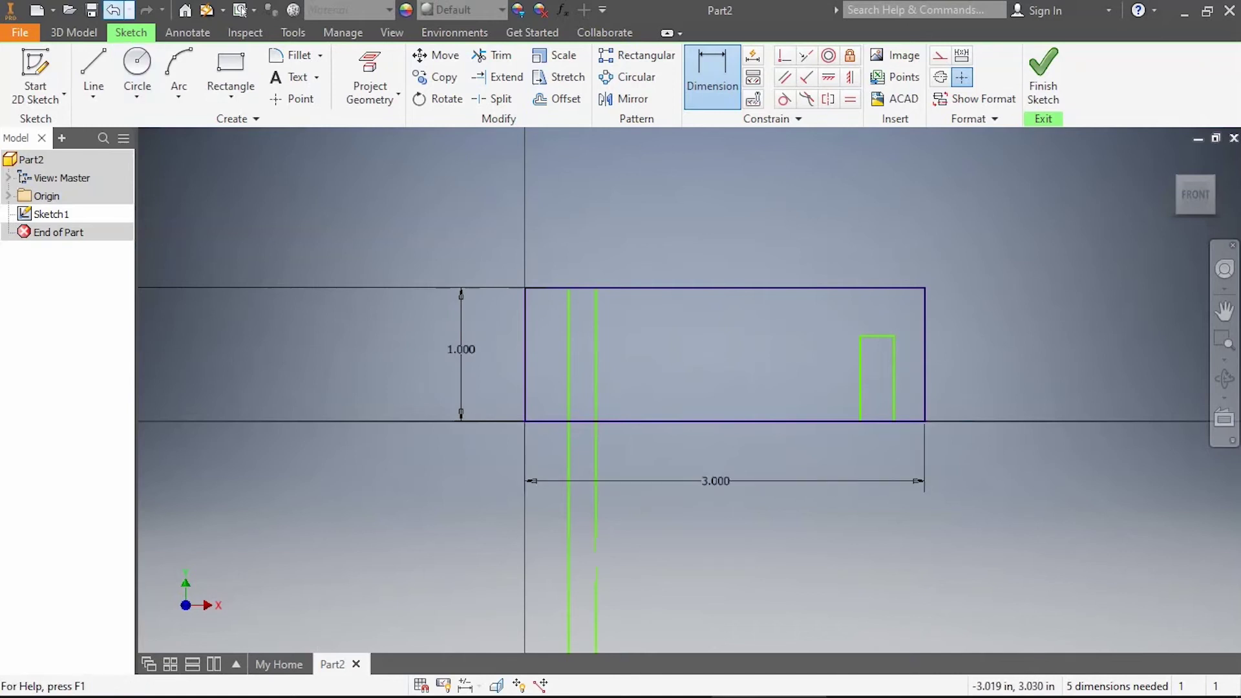
key("Escape")
left_click(114, 10)
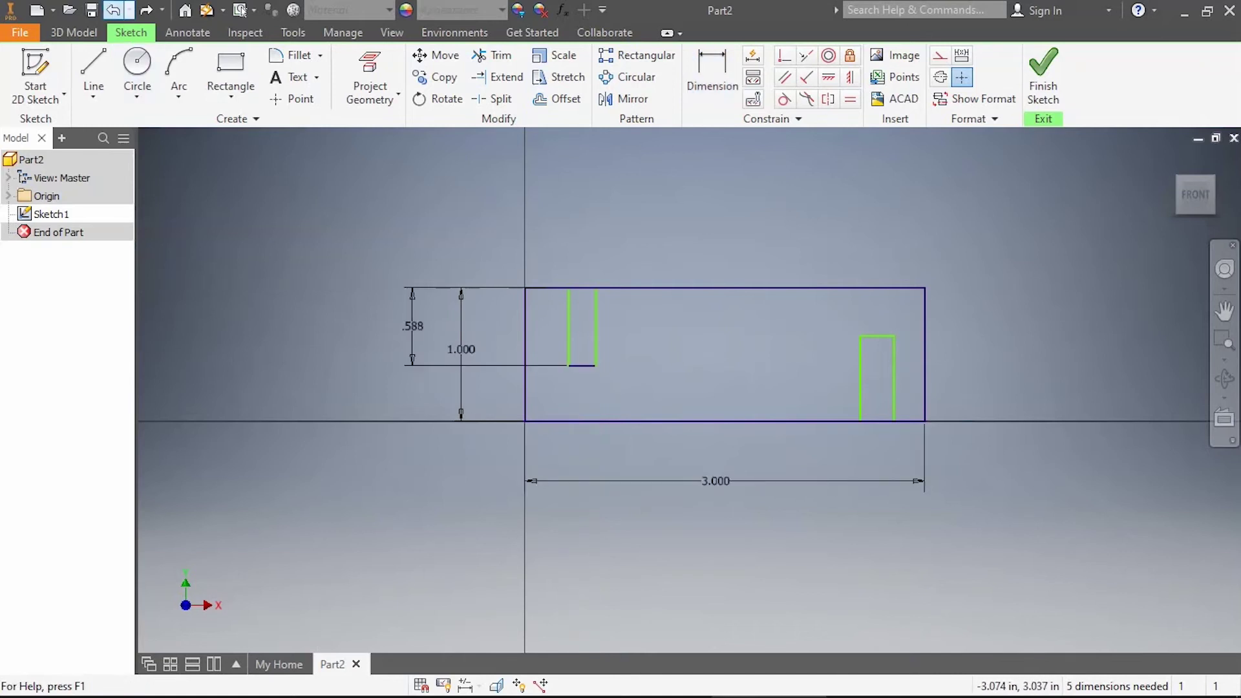
double_click(415, 324)
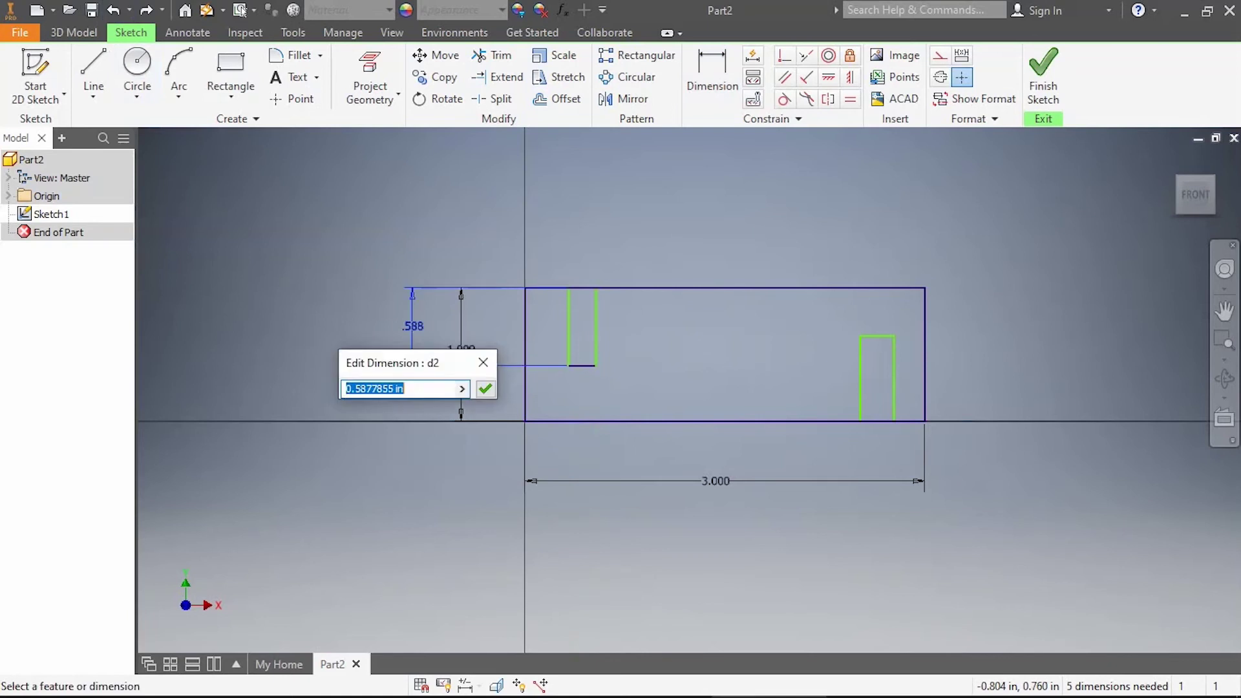
type(".7")
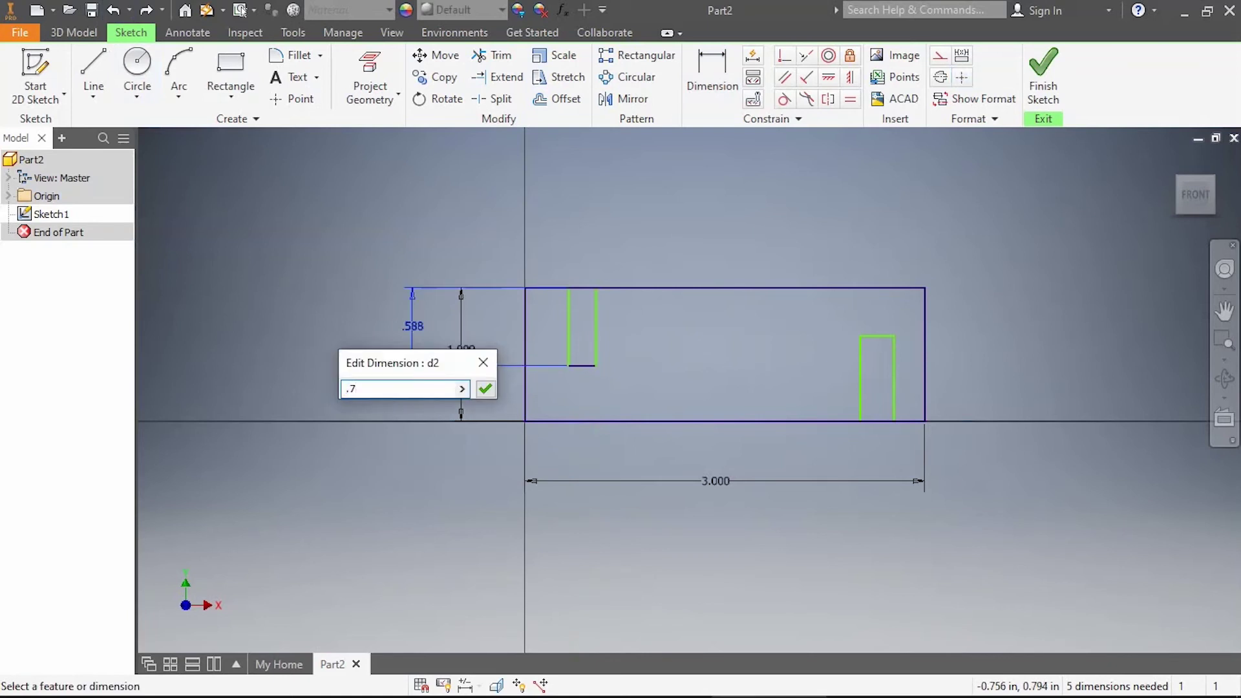
key("Return")
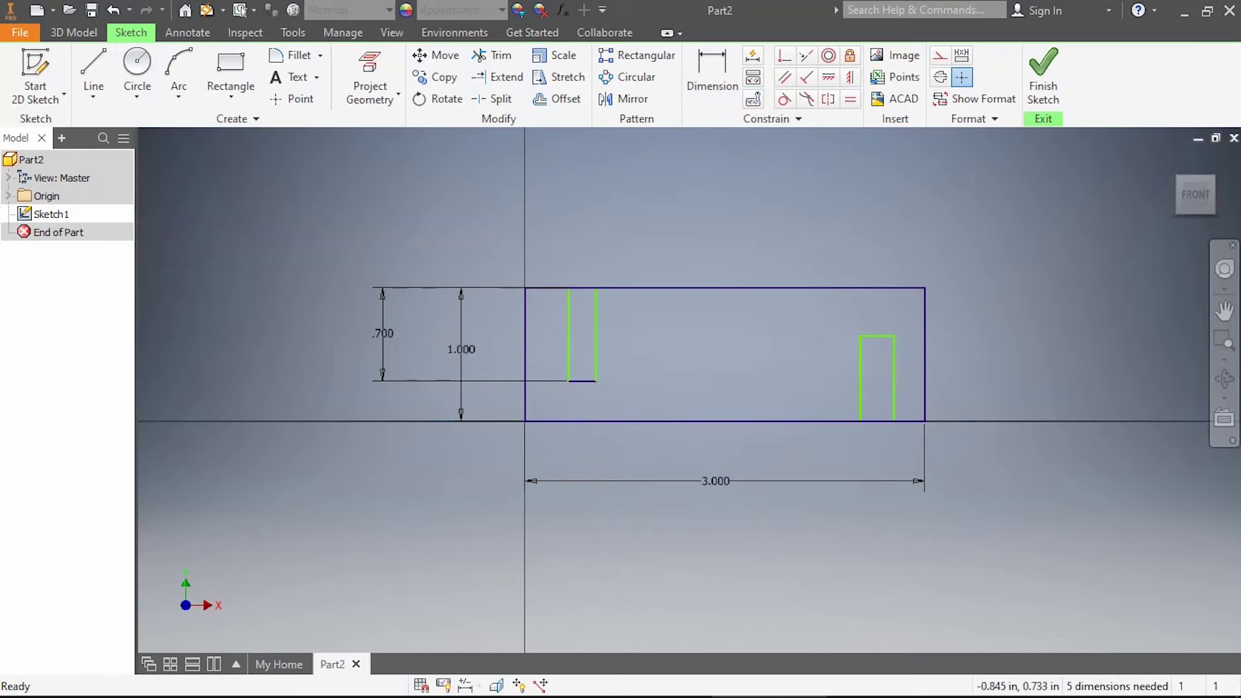
Dimension both notch widths to 0.125 in
key("d")
left_click(877, 328)
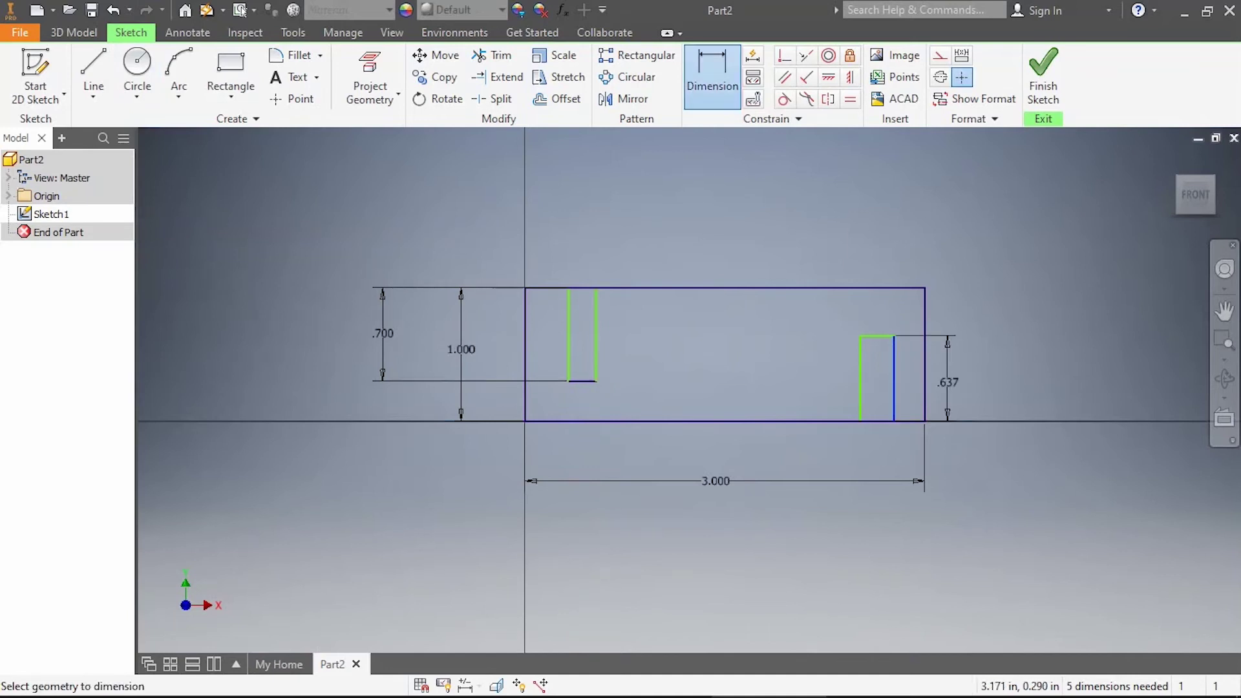
left_click(966, 380)
left_click(568, 334)
left_click(595, 335)
left_click(579, 228)
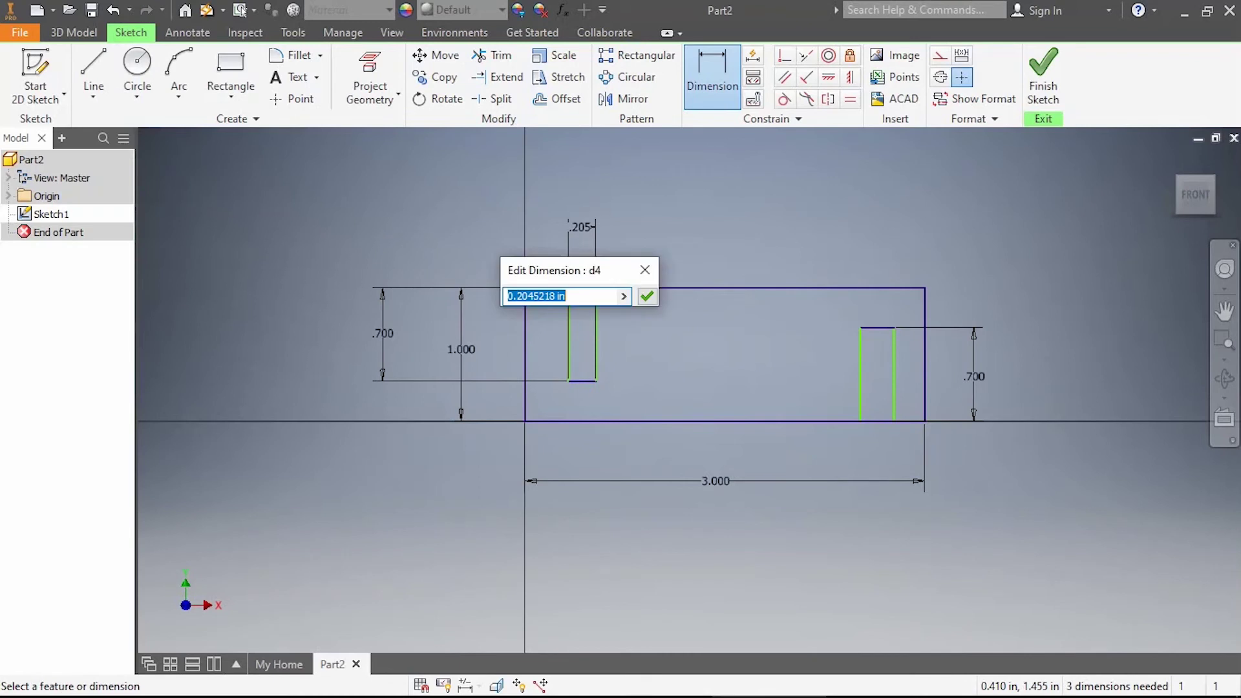
type(".125")
key("Return")
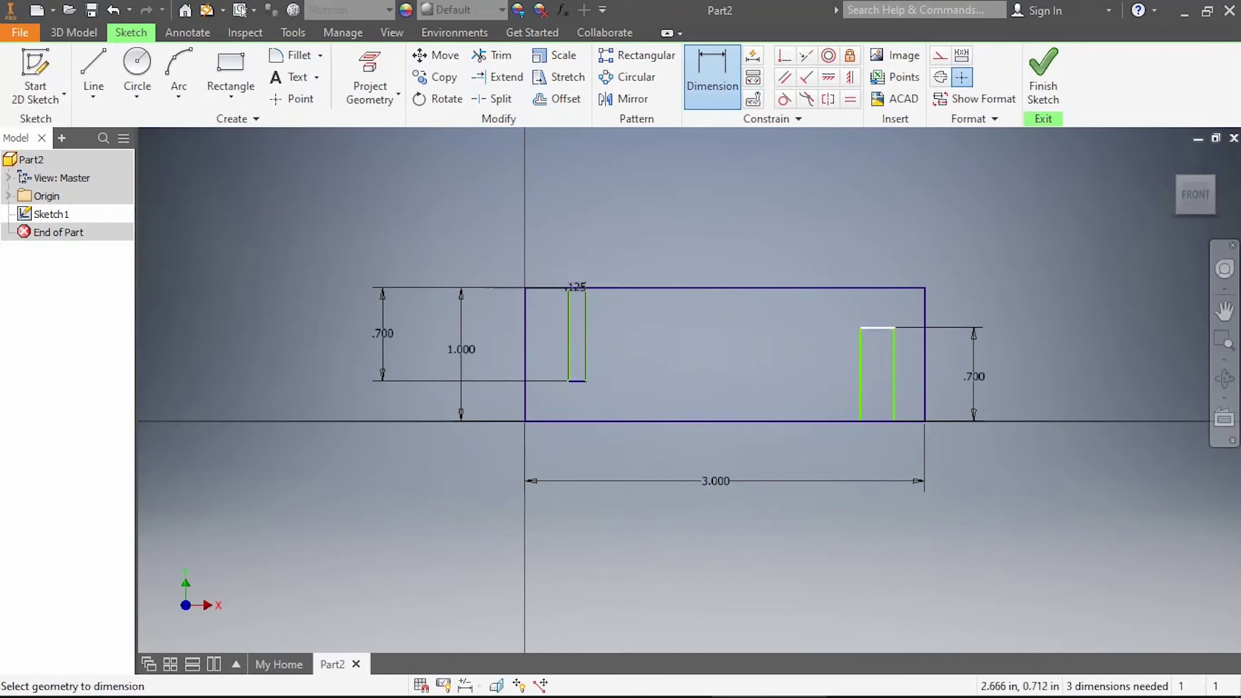
left_click(877, 329)
left_click(877, 223)
type(".125")
key("Return")
Position both notches 0.400 in from the rectangle's ends
left_click(568, 335)
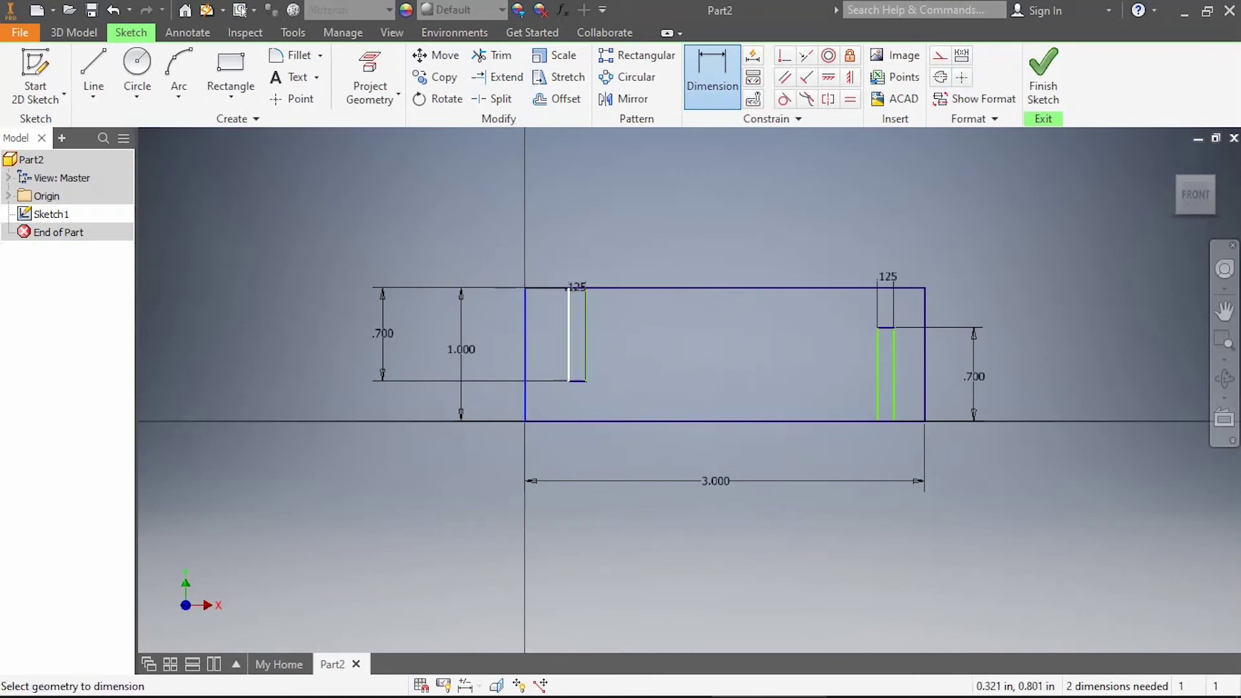
left_click(524, 334)
left_click(545, 197)
type(".3279481")
key("Return")
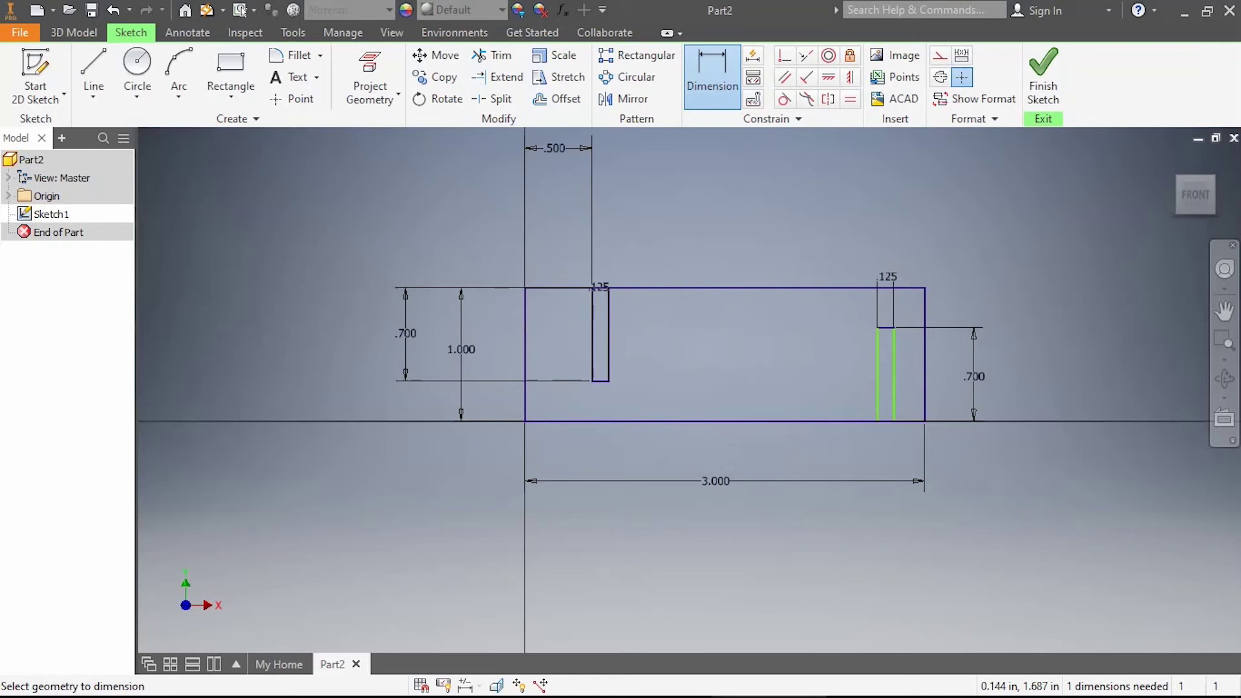
double_click(551, 145)
type(".4")
key("Return")
left_click(924, 378)
left_click(897, 615)
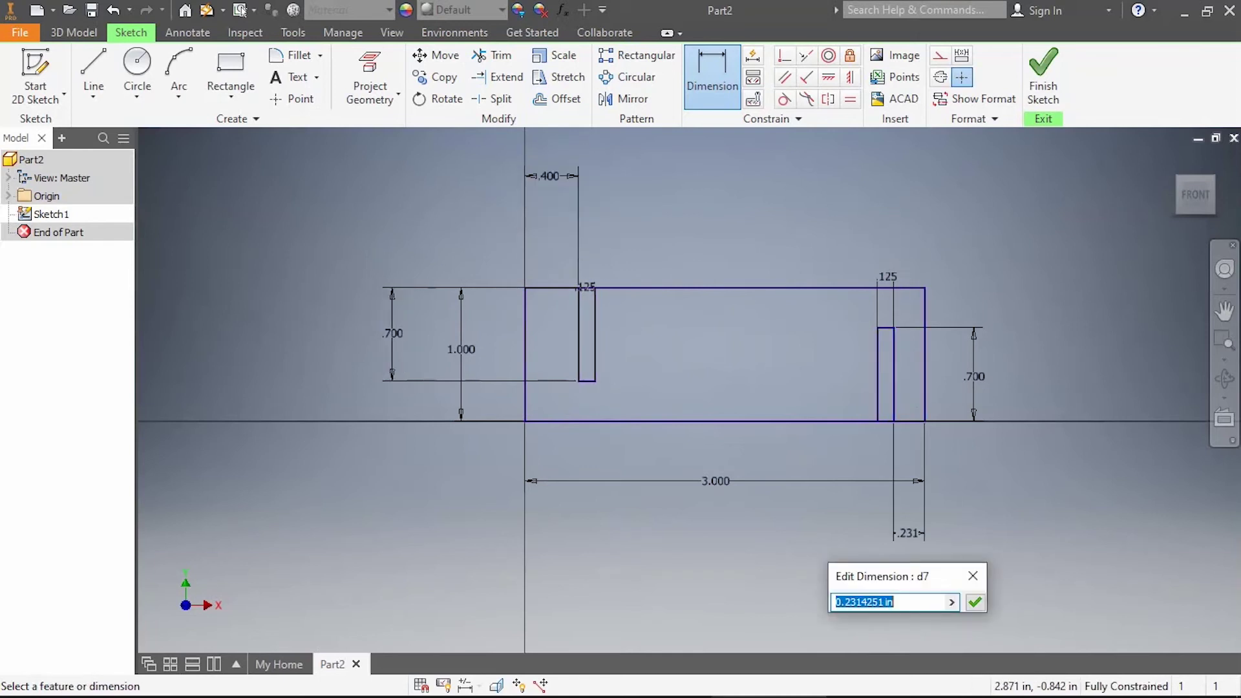
type(".4")
key("Return")
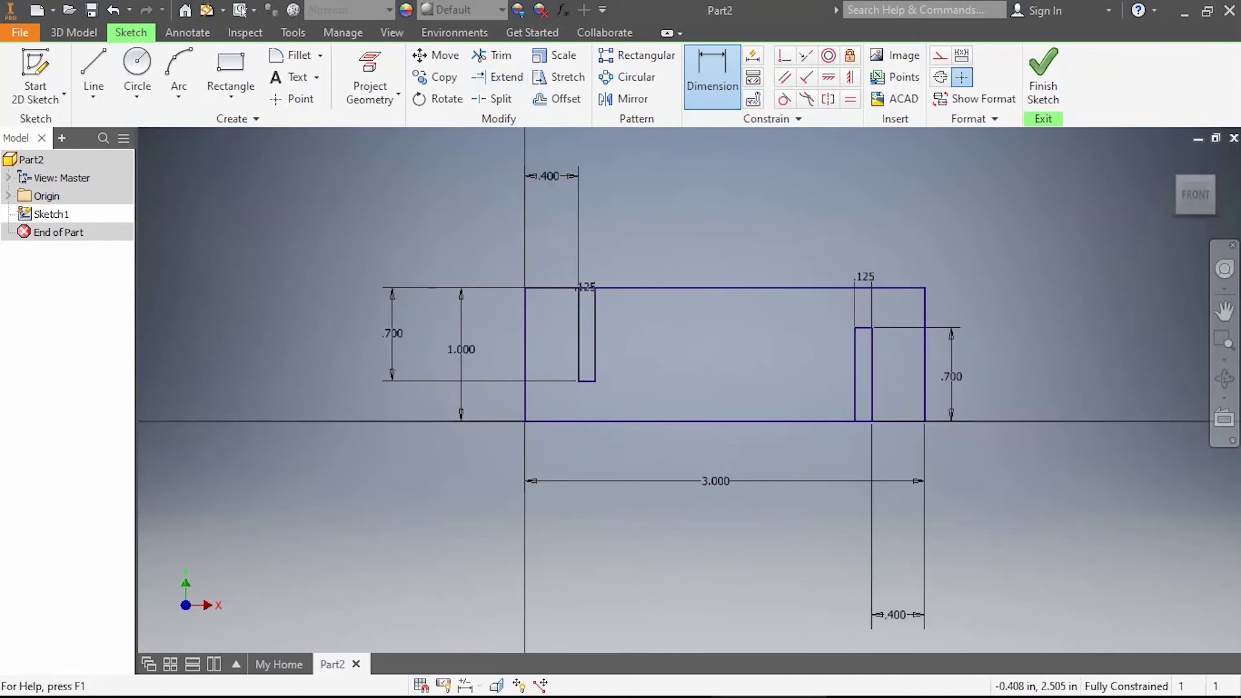
left_click(230, 78)
left_click(578, 382)
Draw a small rectangle beside each notch slot
left_click(555, 341)
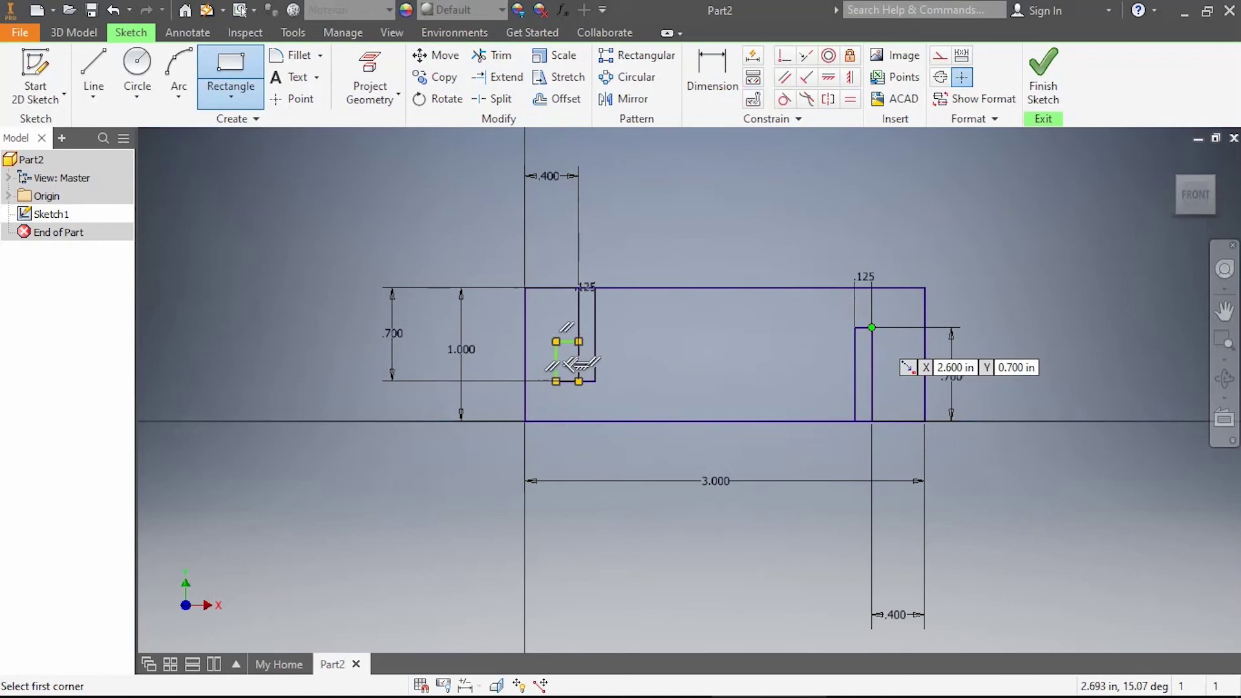
left_click(872, 328)
left_click(889, 362)
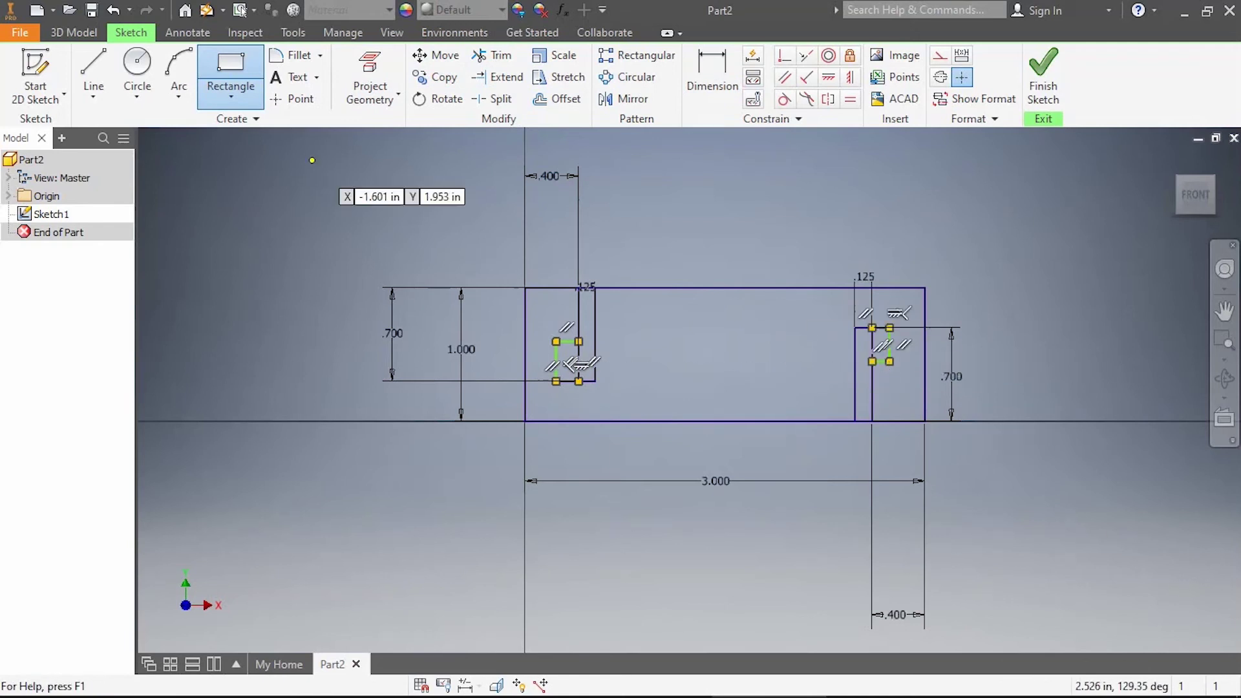
key("Escape")
left_click_drag(843, 311, 926, 387)
Dimension the right square to 0.250 by 0.250 in
left_click(711, 77)
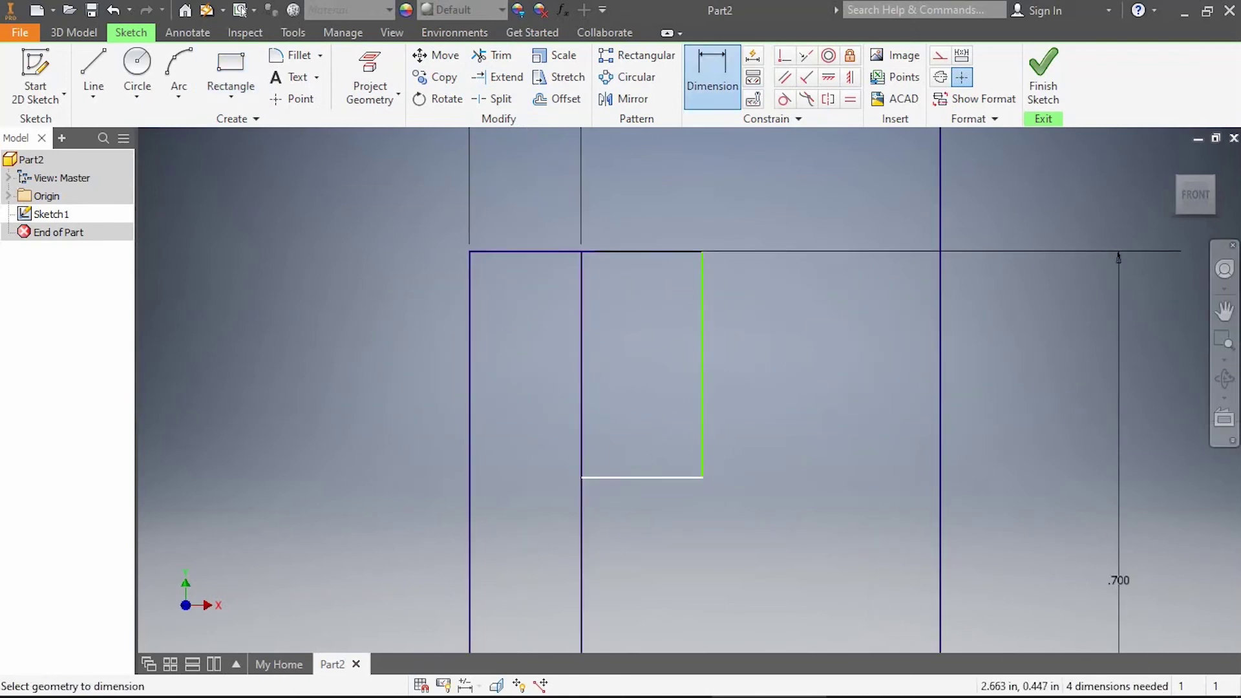
left_click(639, 477)
left_click(635, 512)
type(".25")
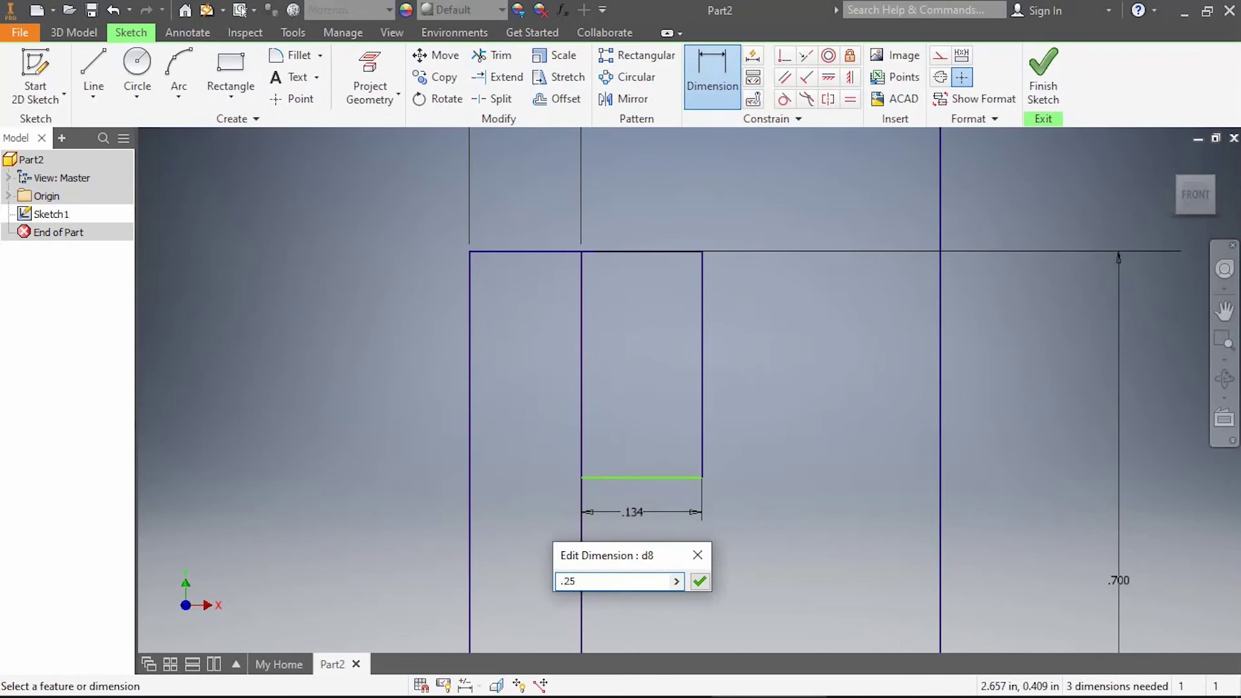
key("Return")
left_click(805, 387)
left_click(850, 342)
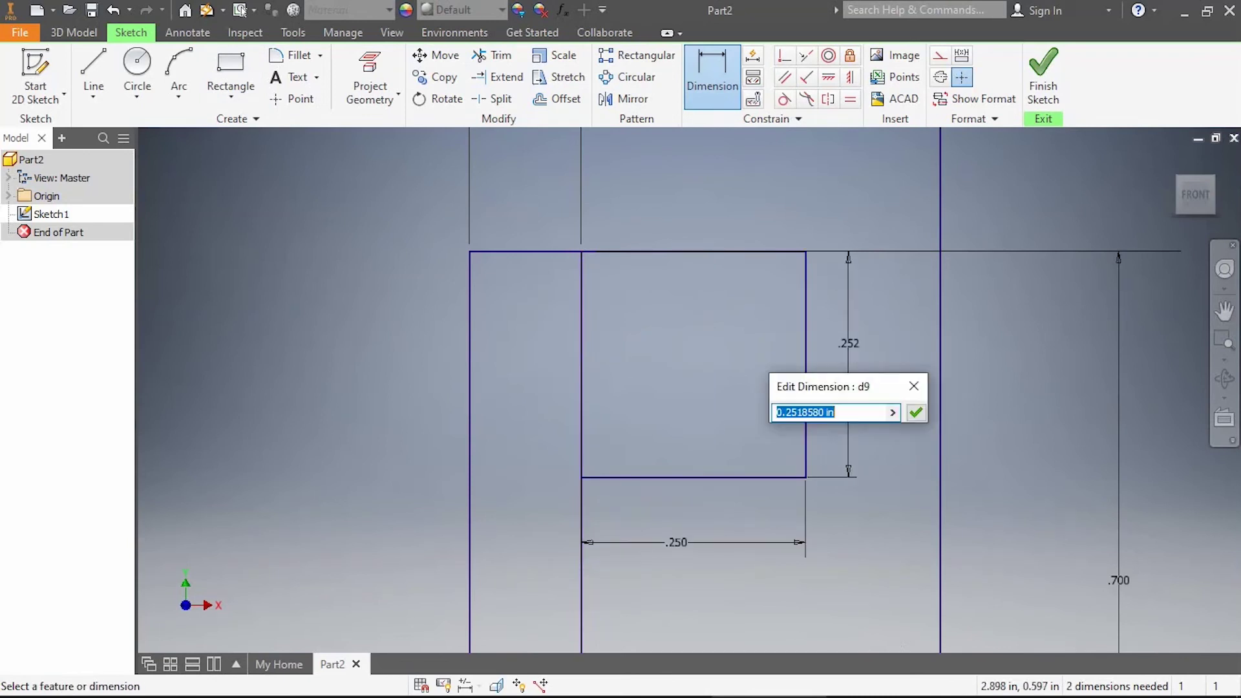
type(".25")
key("Return")
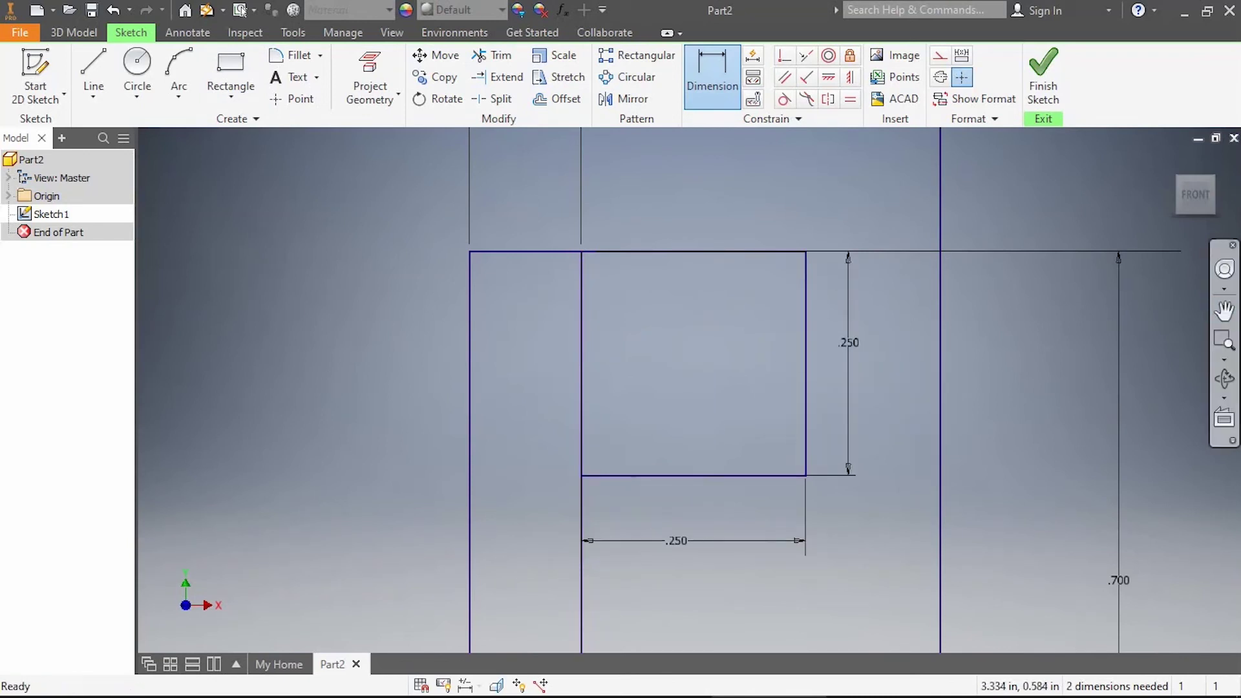
Dimension the left square to 0.250 by 0.250 in and fit the sketch in view
middle_click_drag(873, 388, 485, 291)
left_click(490, 223)
left_click(480, 194)
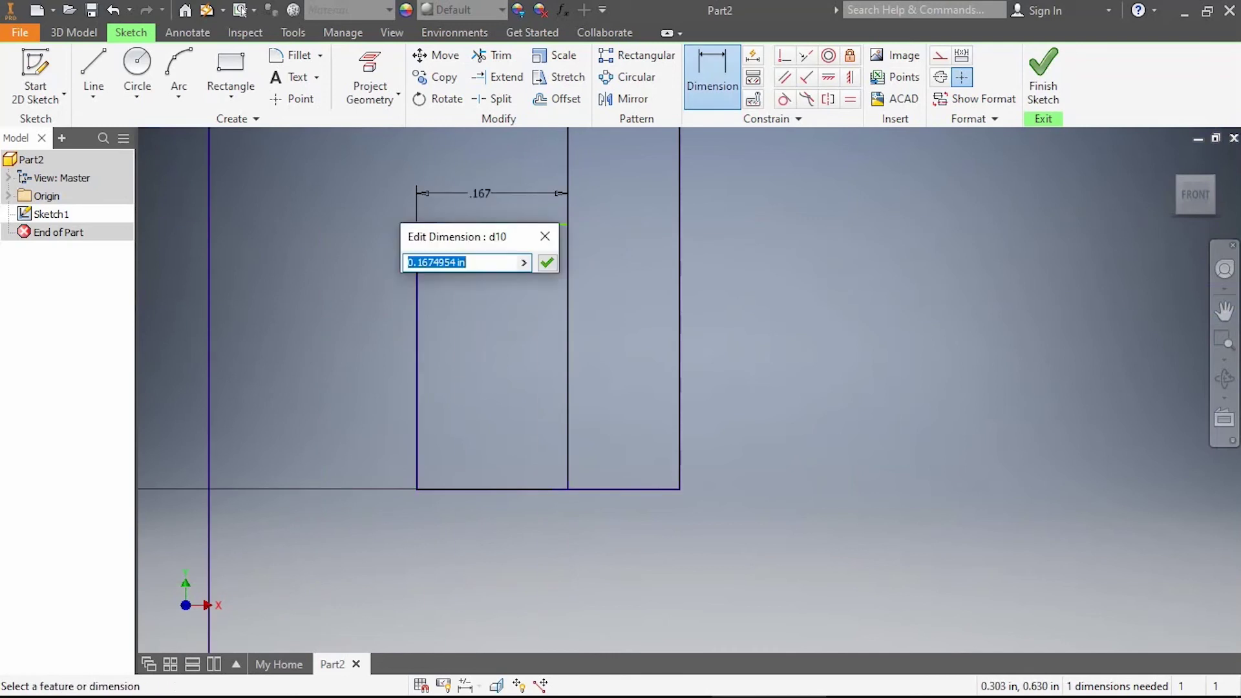
type(".25")
key("Return")
left_click(341, 368)
left_click(301, 388)
type(".25")
key("Return")
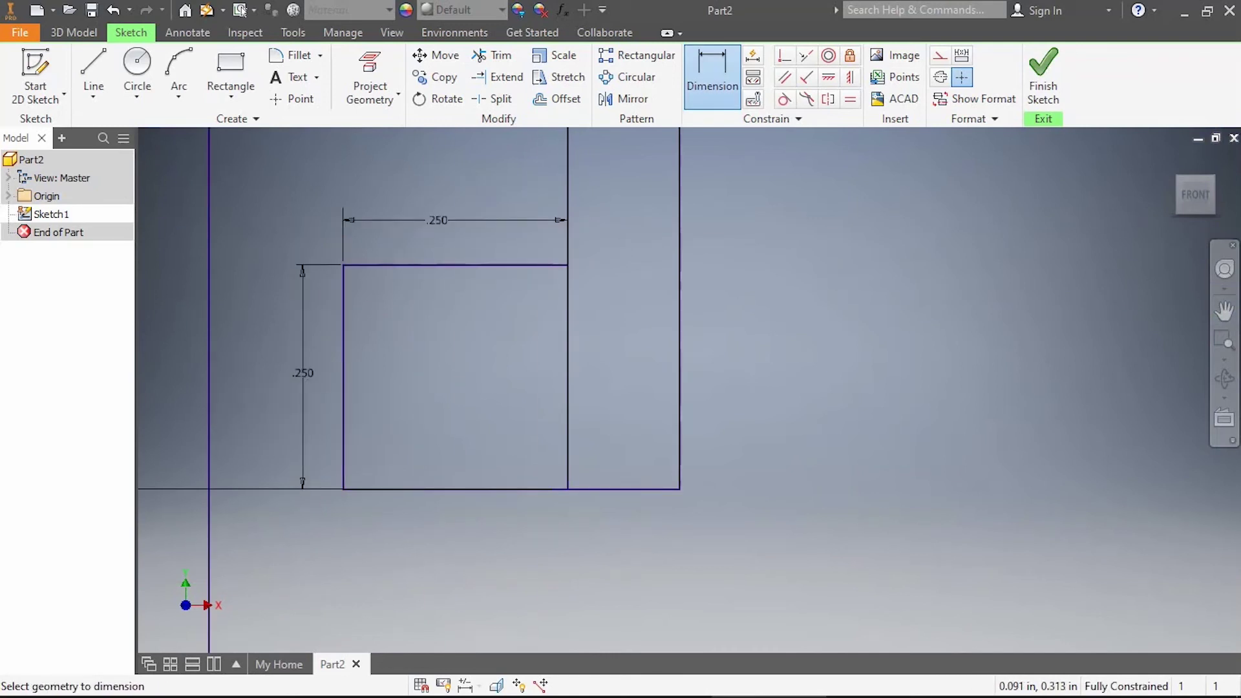
middle_click_drag(621, 243, 775, 436)
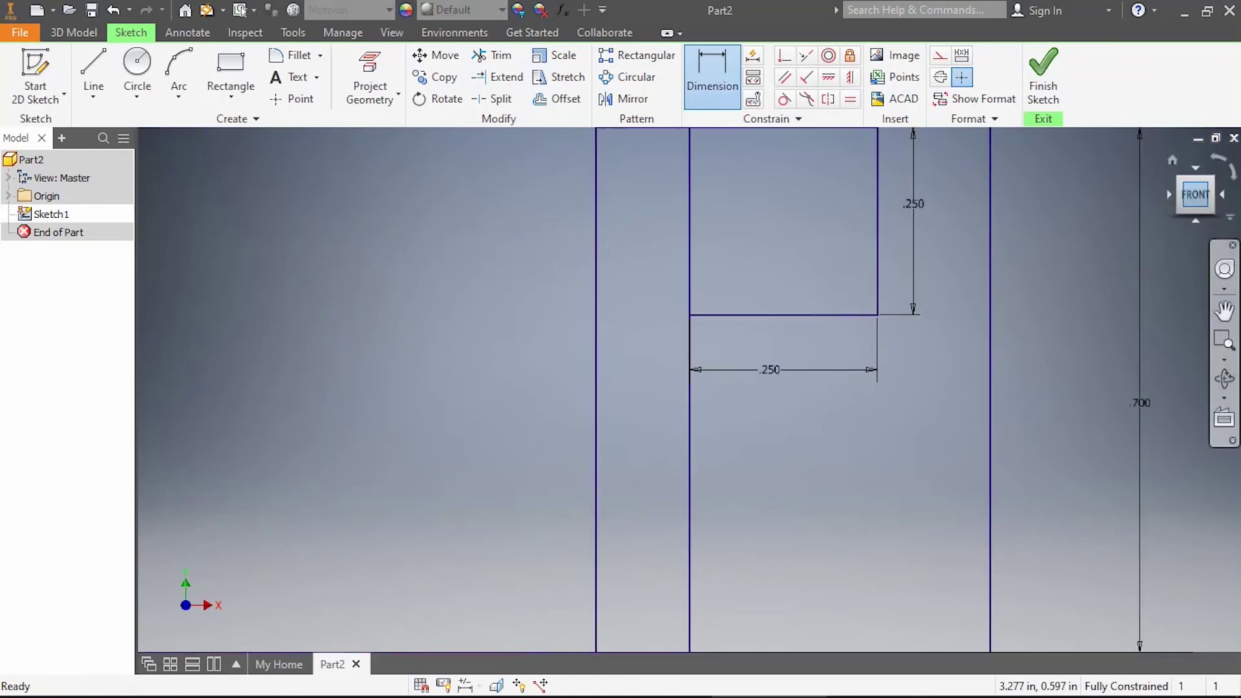
left_click(1224, 358)
left_click(1108, 395)
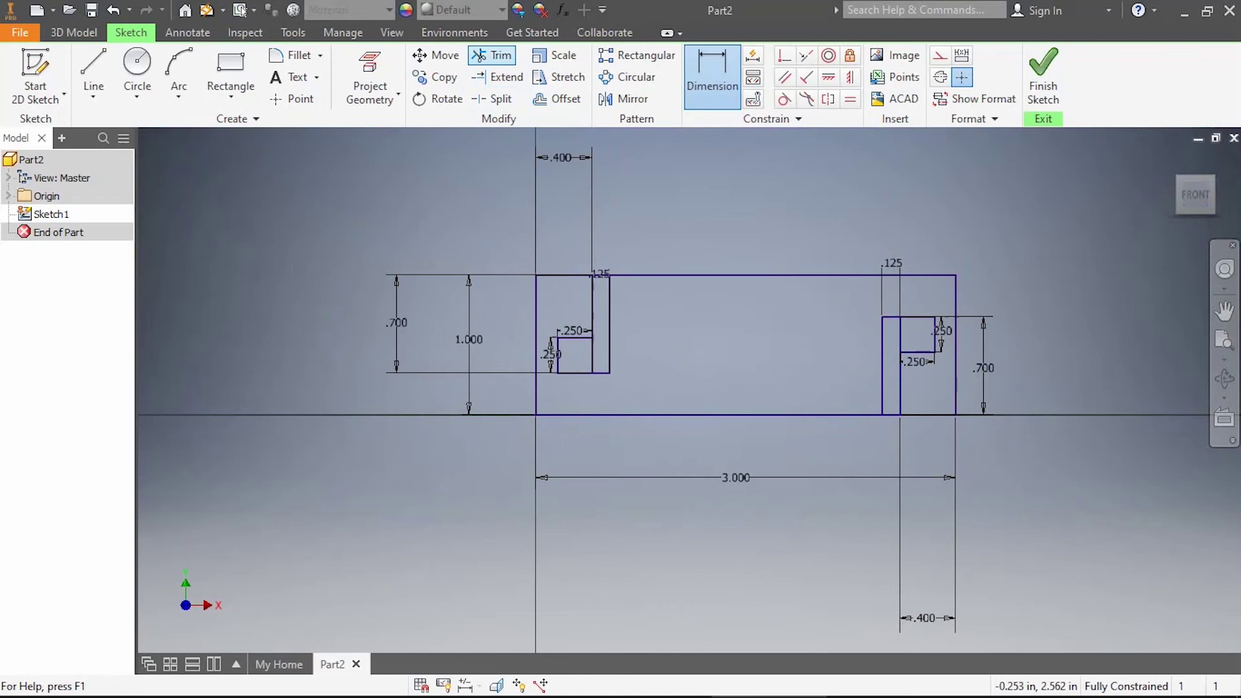
left_click(495, 56)
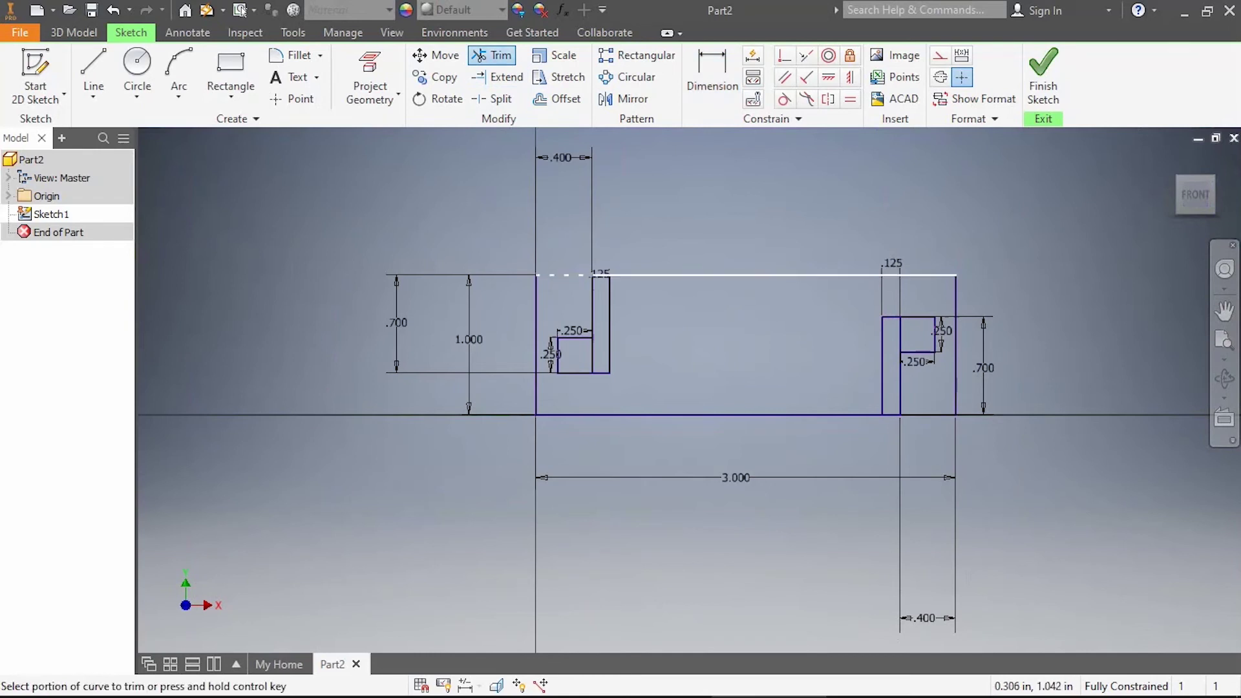
Attempt trimming at the left notch and delete the blocking vertical 0.250 dimension
left_click(599, 276)
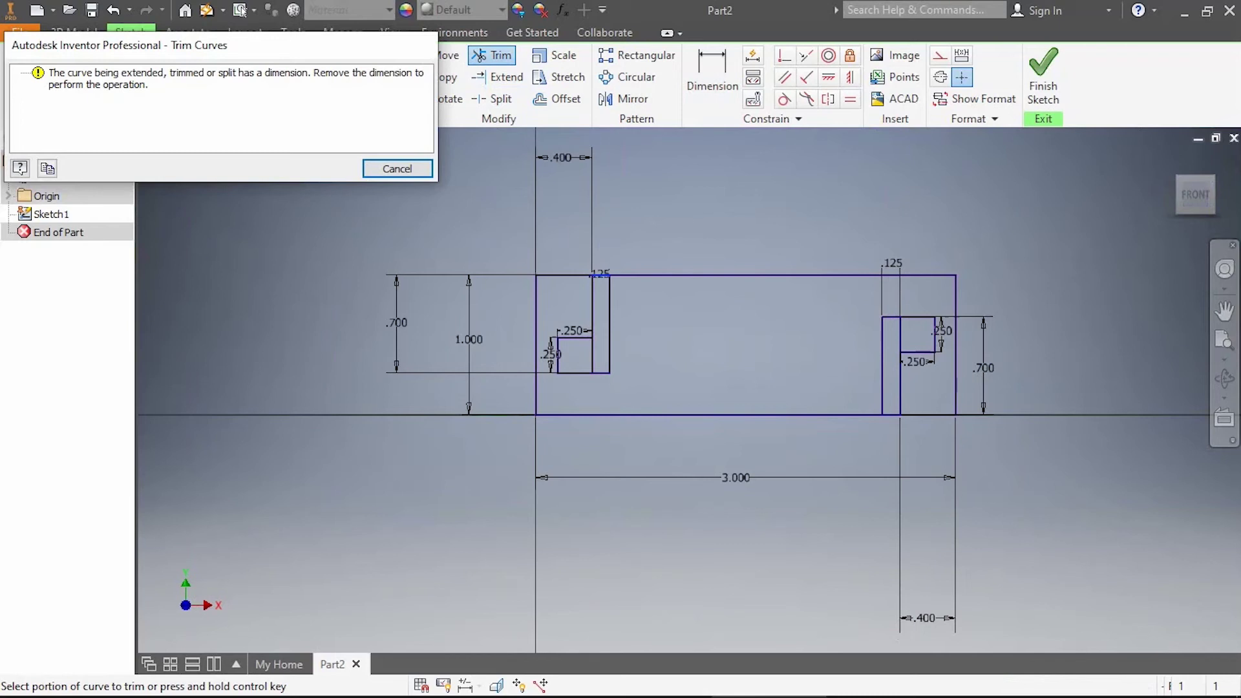
left_click(397, 169)
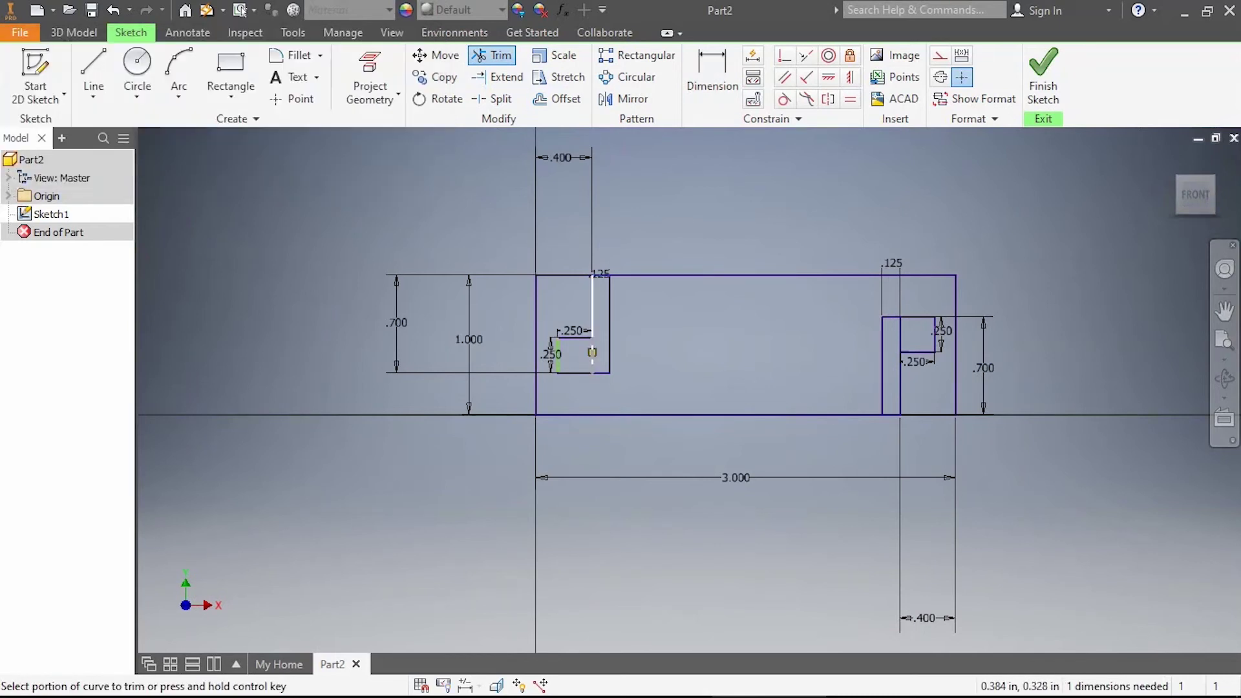
left_click(1225, 339)
left_click_drag(529, 247, 663, 403)
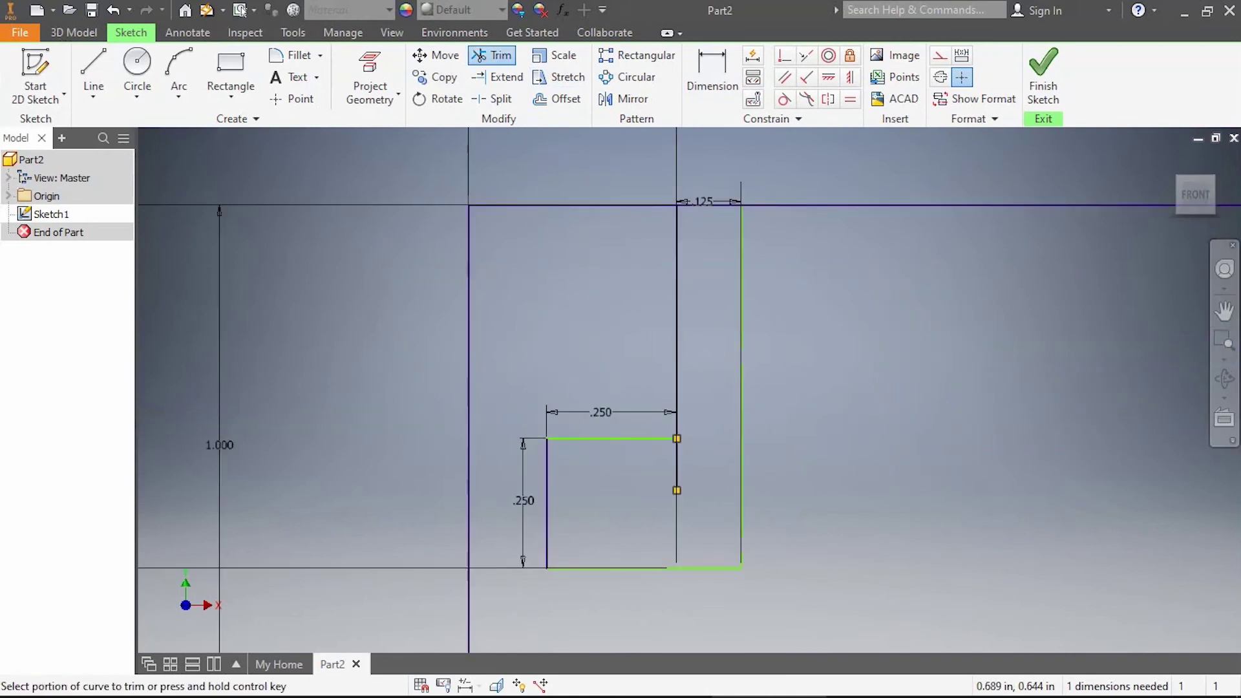
left_click(571, 191)
key("Escape")
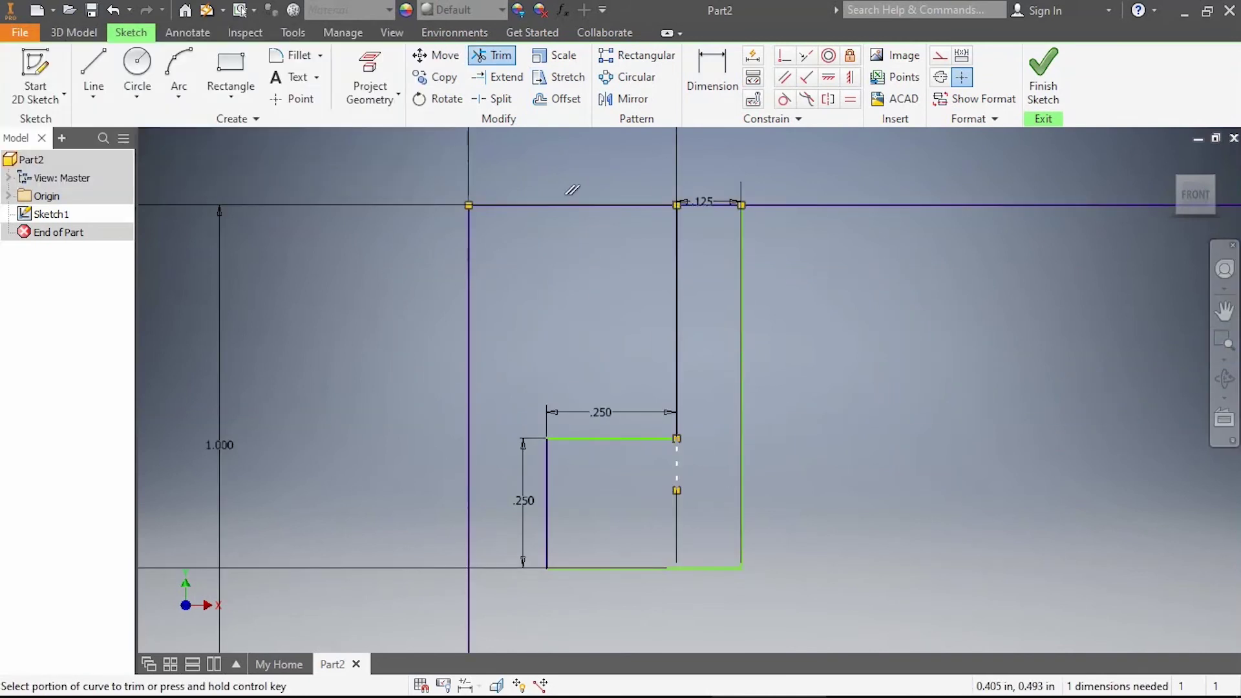
key("Escape")
left_click(525, 500)
key("Delete")
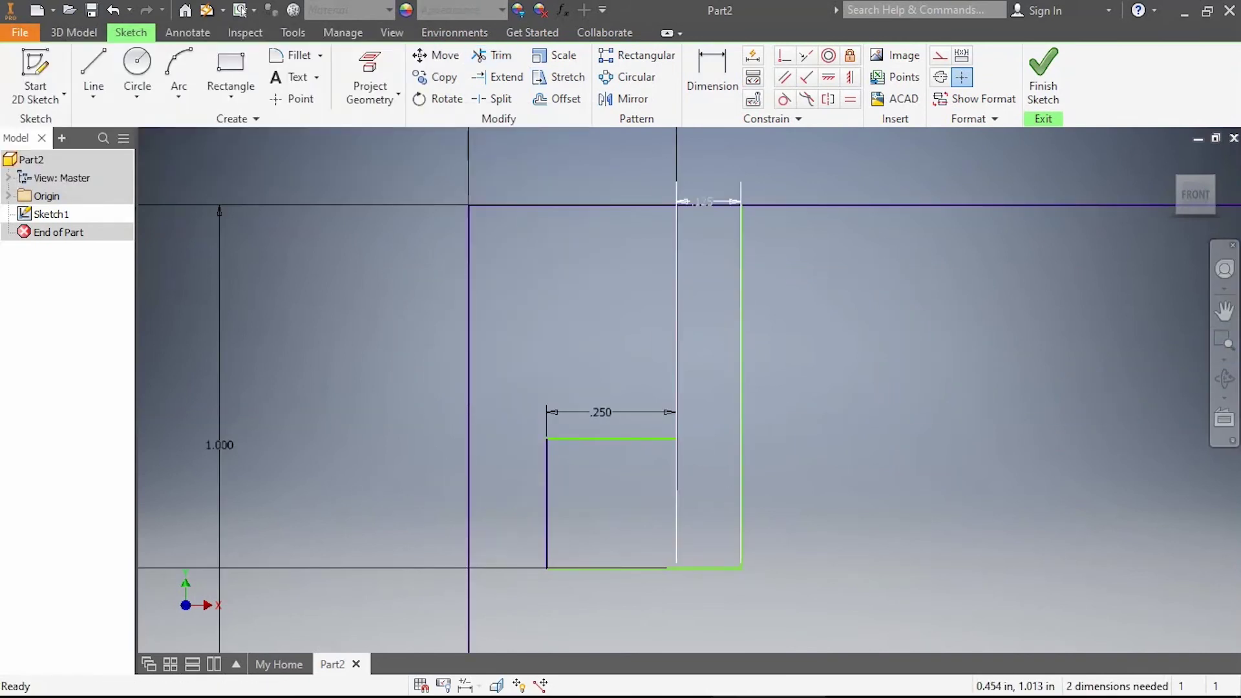
Delete two more dimensions blocking the trim of the left notch's inner slot line
left_click(493, 55)
left_click(675, 466)
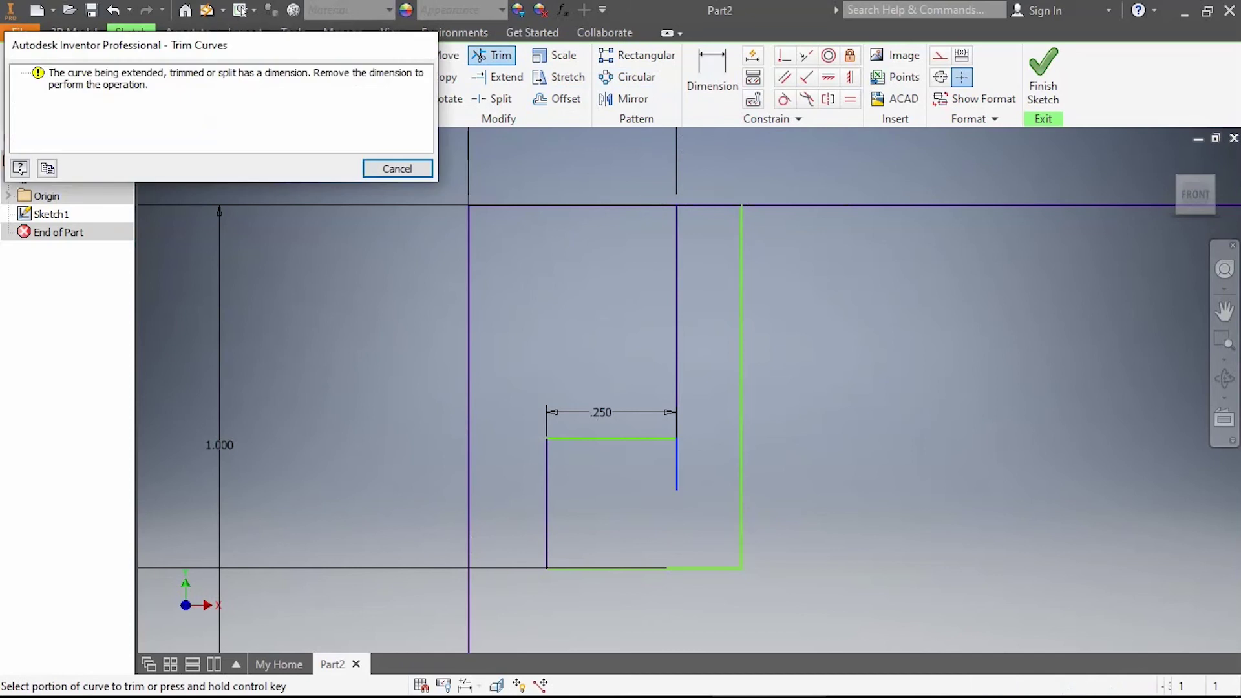
key("Escape")
right_click(602, 412)
left_click(598, 355)
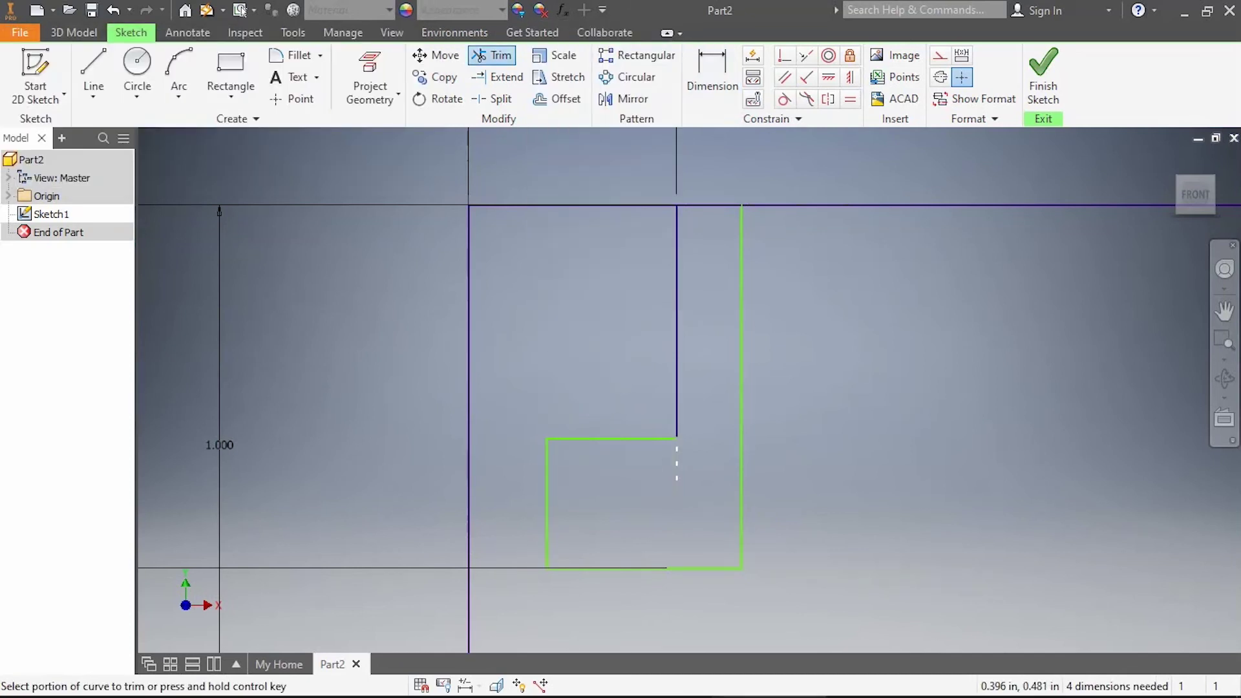
left_click(676, 461)
key("Escape")
key("Escape")
right_click(676, 193)
left_click(675, 176)
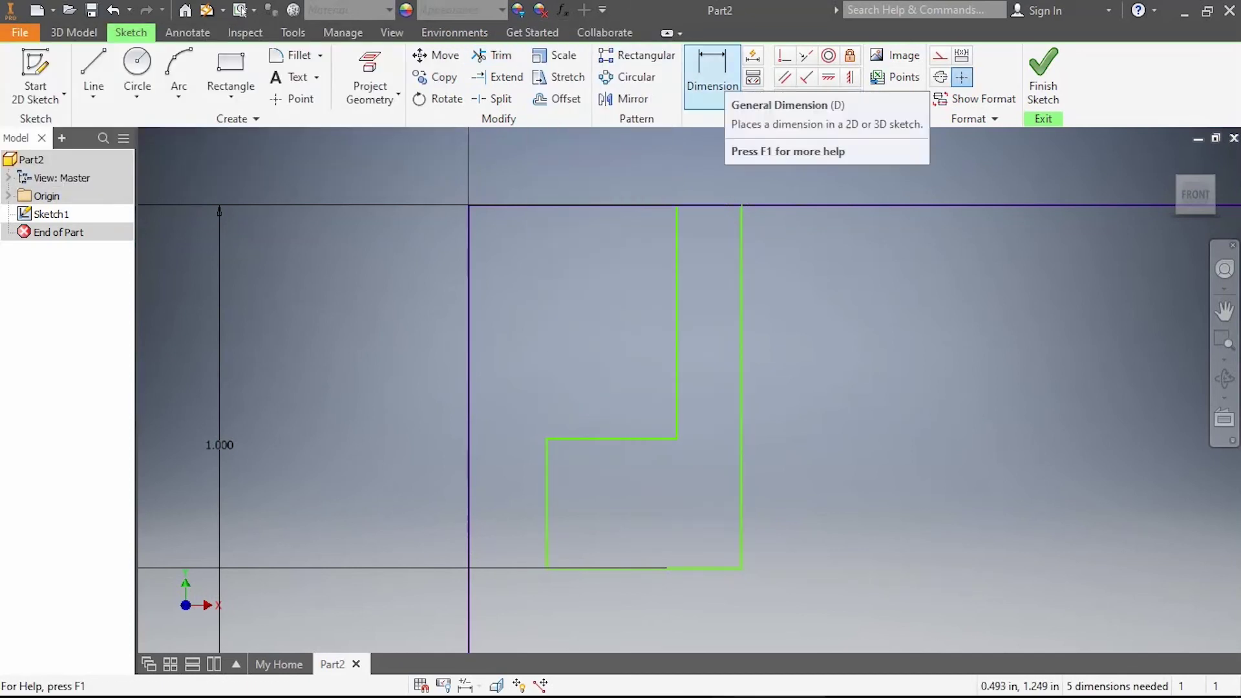
Trim the left notch's inner slot segment and top edge, removing a leftover dimension
left_click(493, 55)
left_click(675, 460)
left_click(397, 165)
scroll(488, 408, "up", 2)
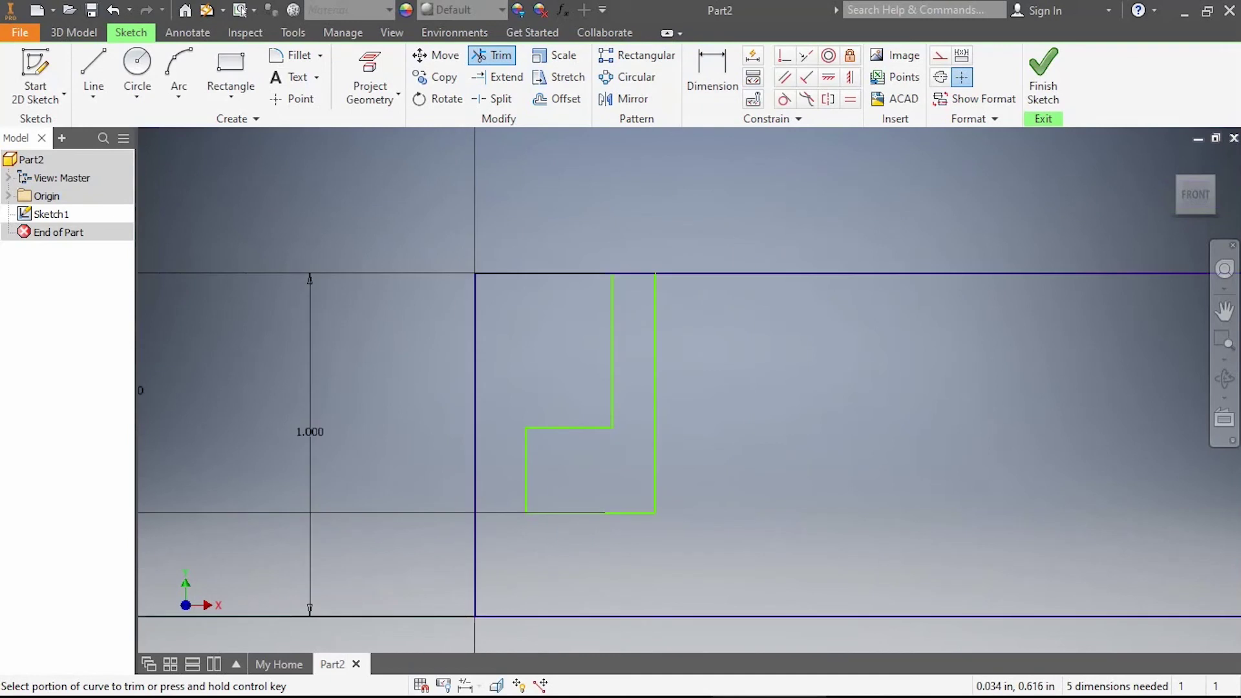
right_click(362, 512)
left_click(363, 459)
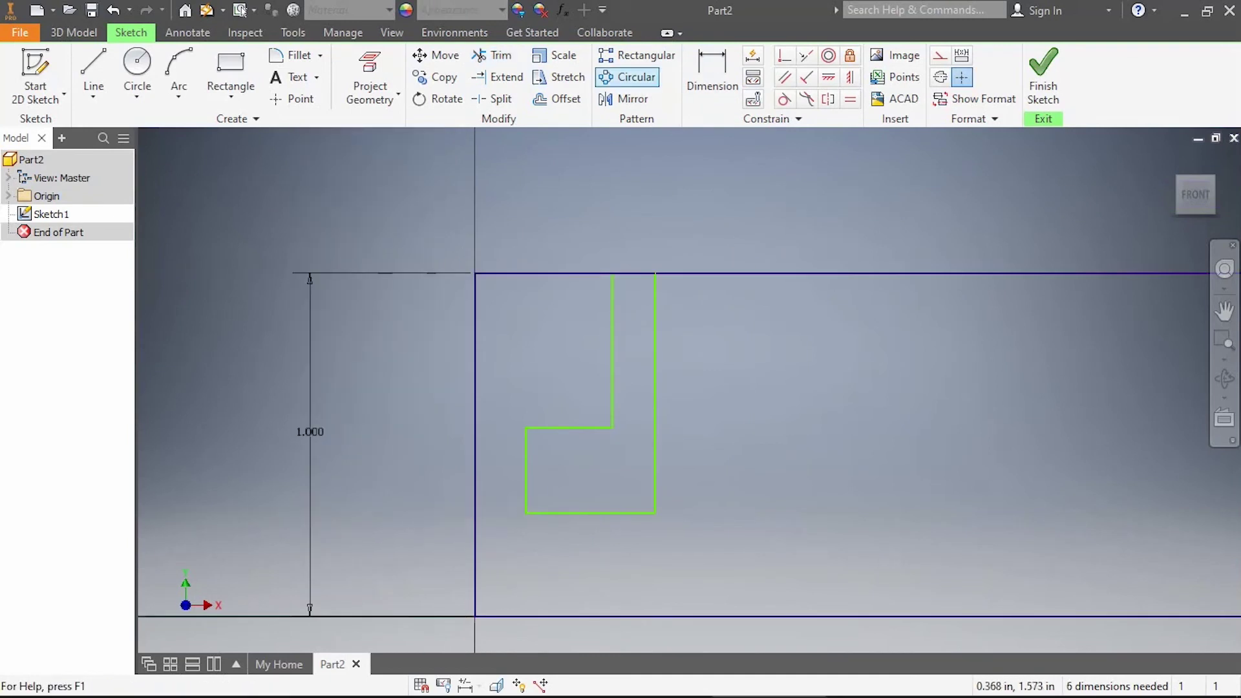
left_click(633, 274)
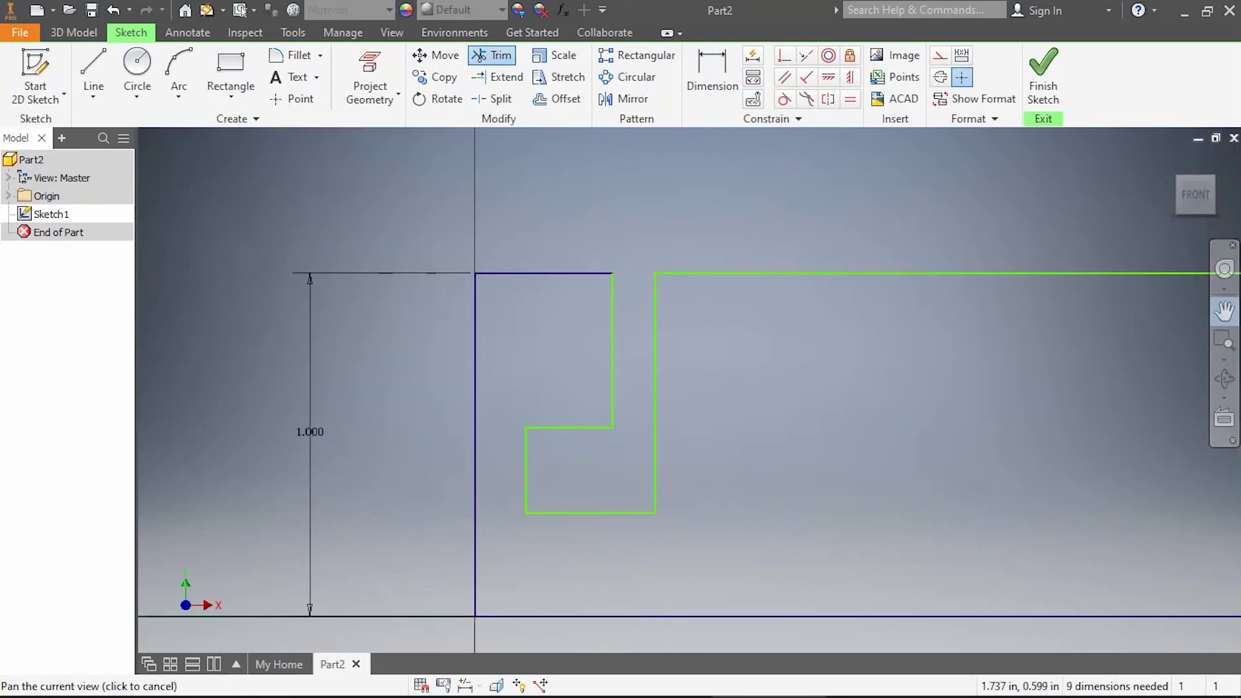
Delete the right notch's .250 and .700 dimensions and trim its short segment
middle_click_drag(678, 582, 679, 461)
left_click(436, 496)
key("Return")
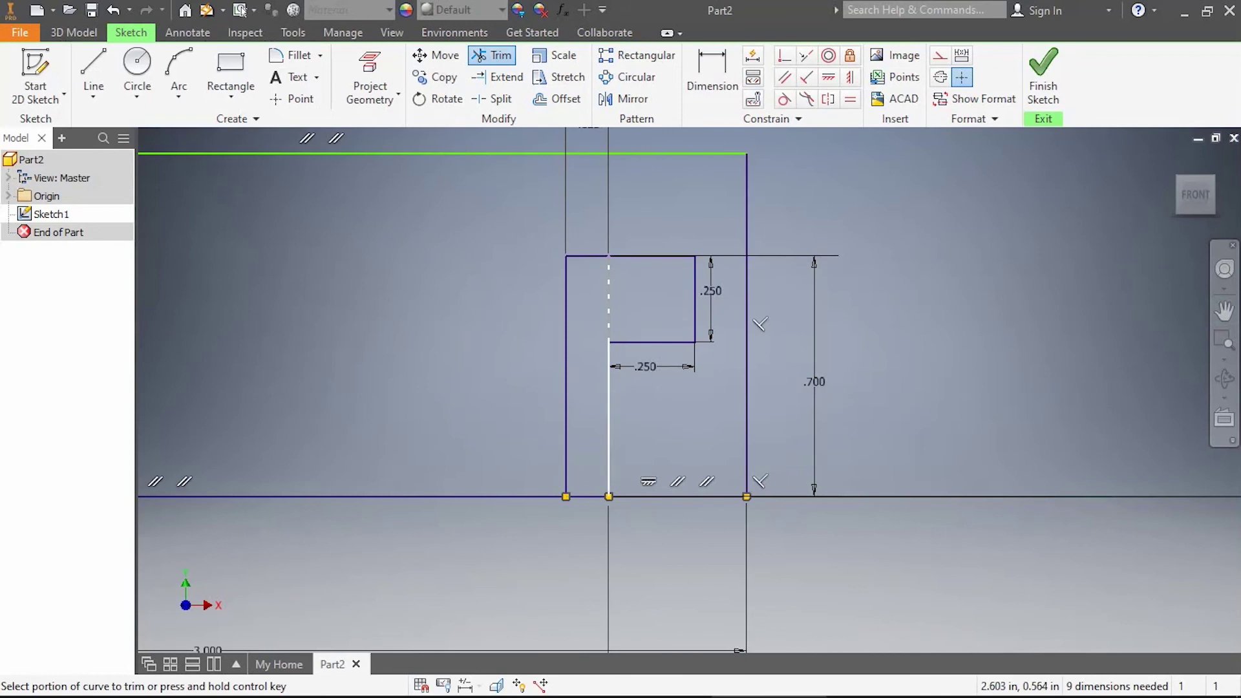
left_click(607, 319)
key("Return")
right_click(710, 288)
left_click(710, 235)
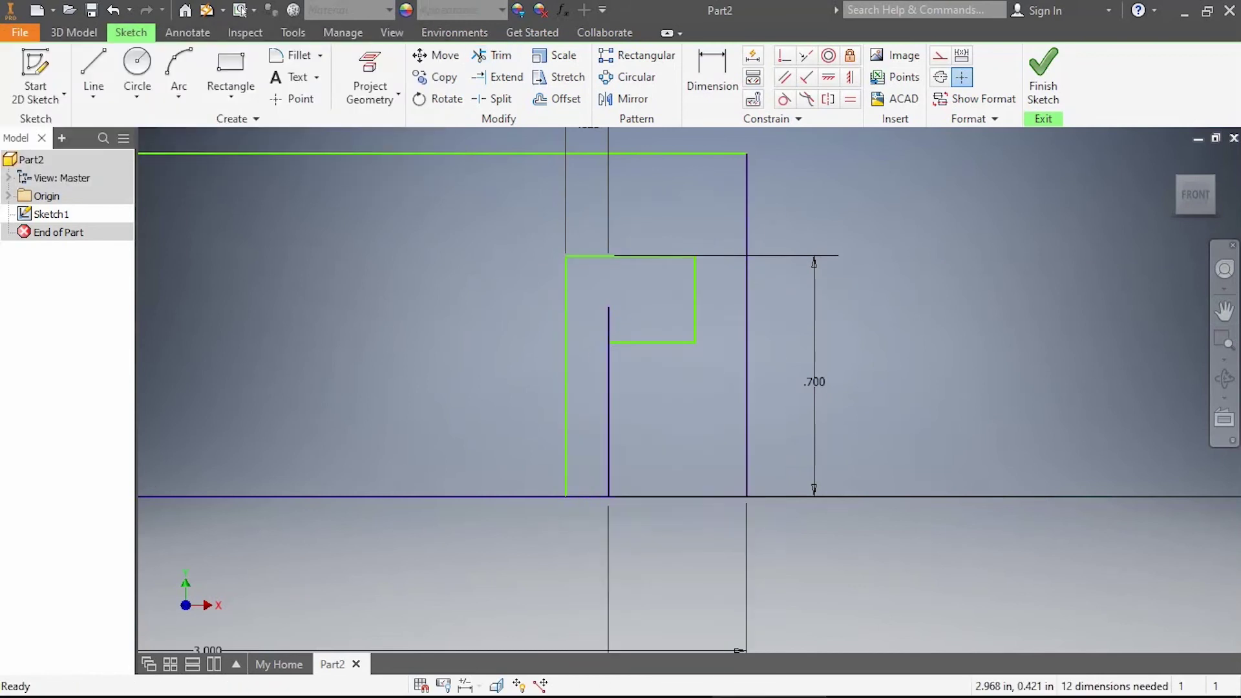
key("Delete")
key("x")
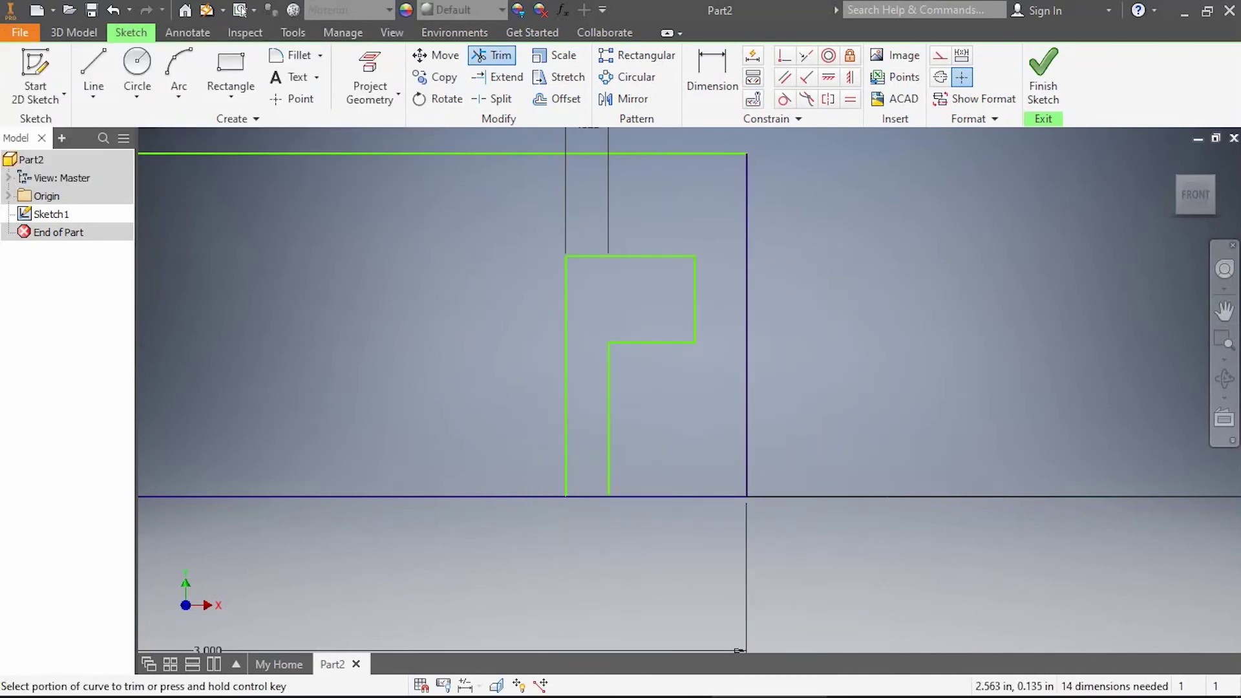
left_click(608, 326)
key("Escape")
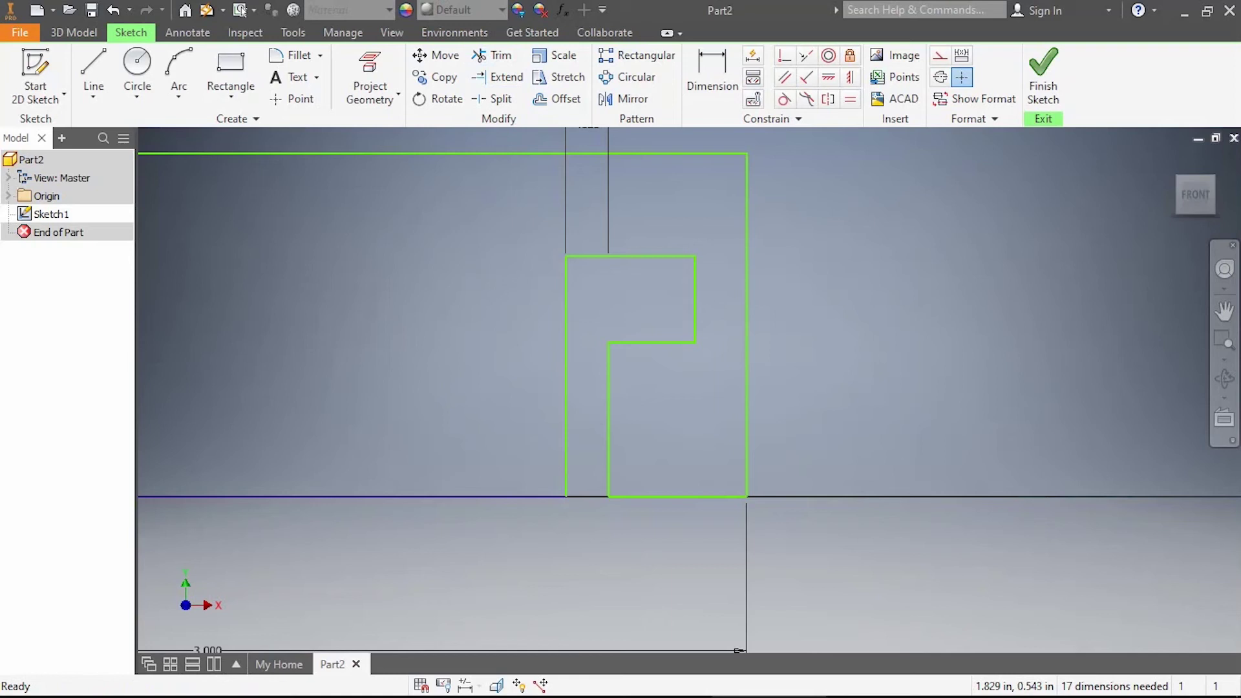
scroll(1043, 385, "down", 2)
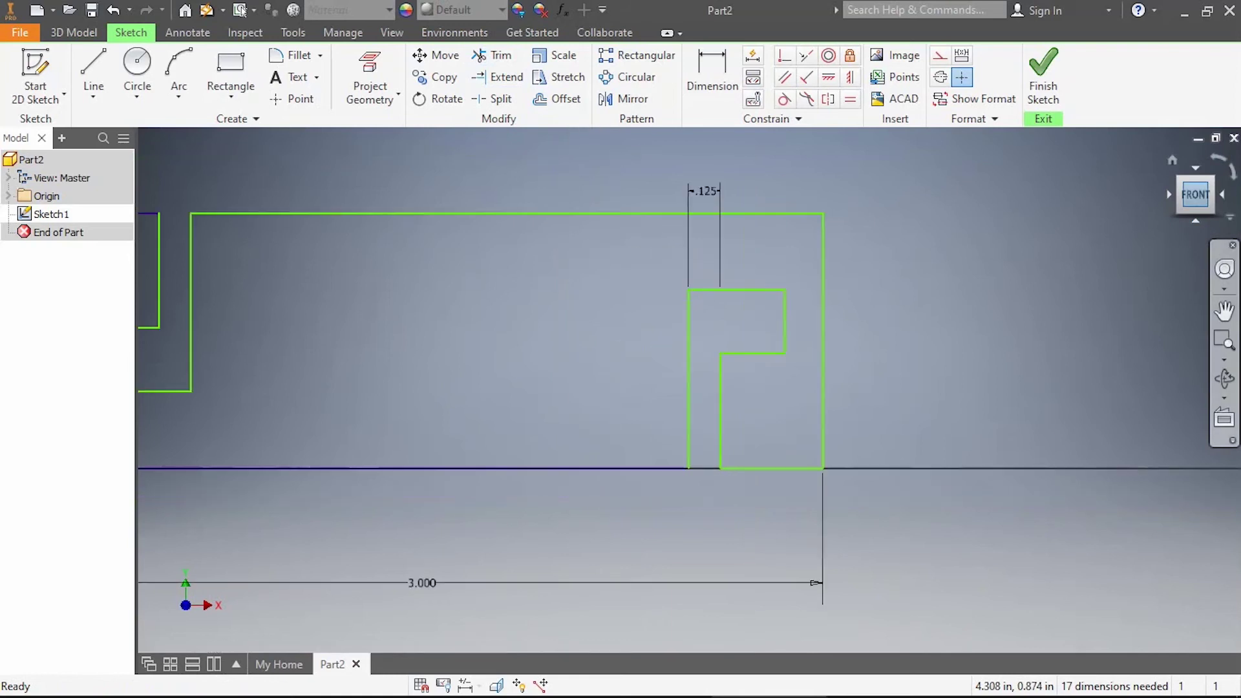
scroll(1043, 385, "down", 3)
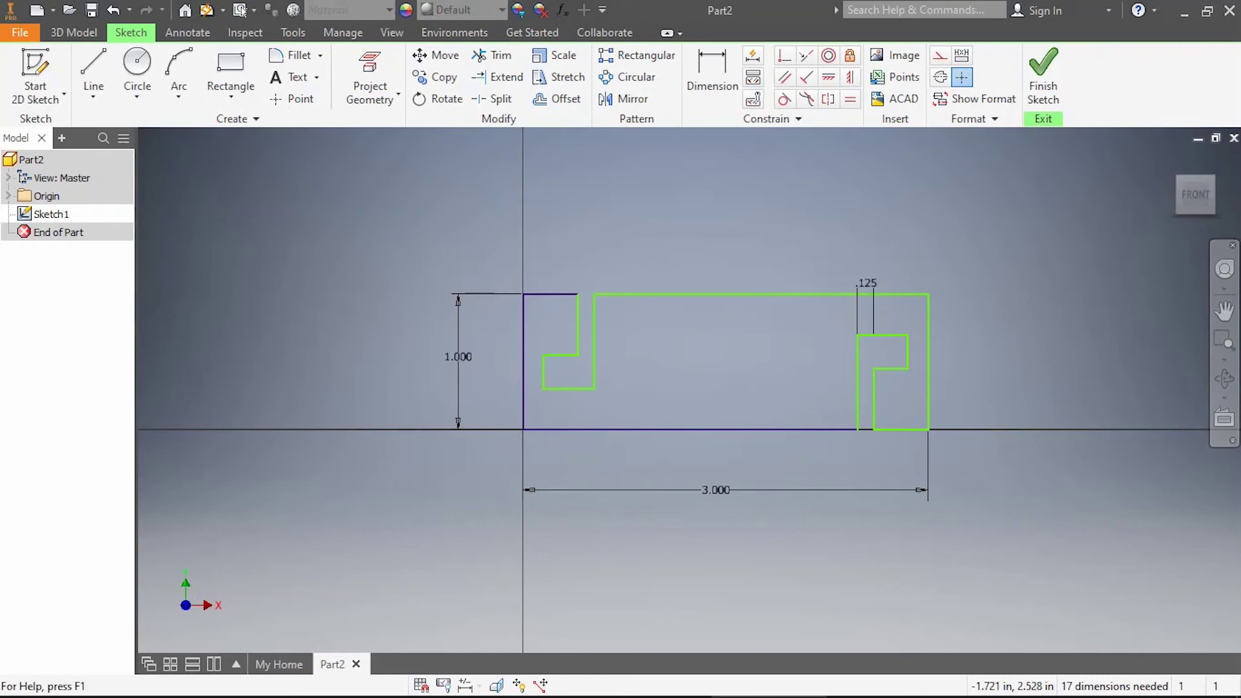
Fillet the top-left, bottom-left, bottom-right and top-right outer corners at 0.250 in
left_click(293, 55)
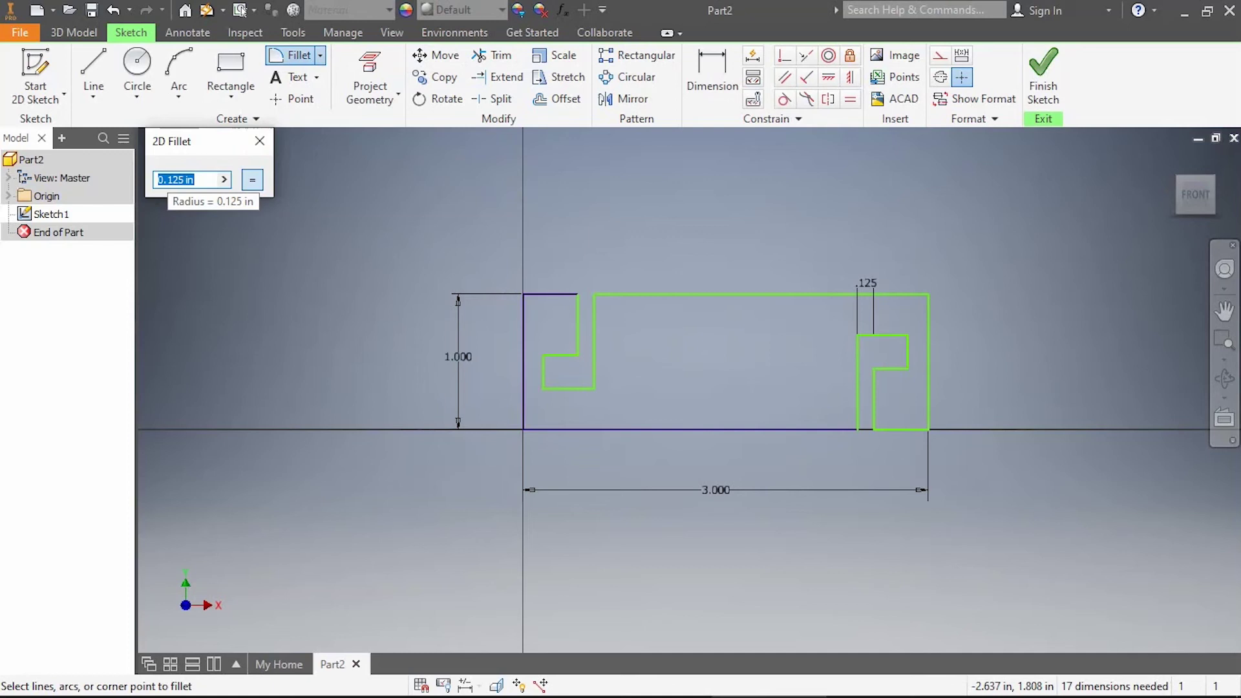
type(".25")
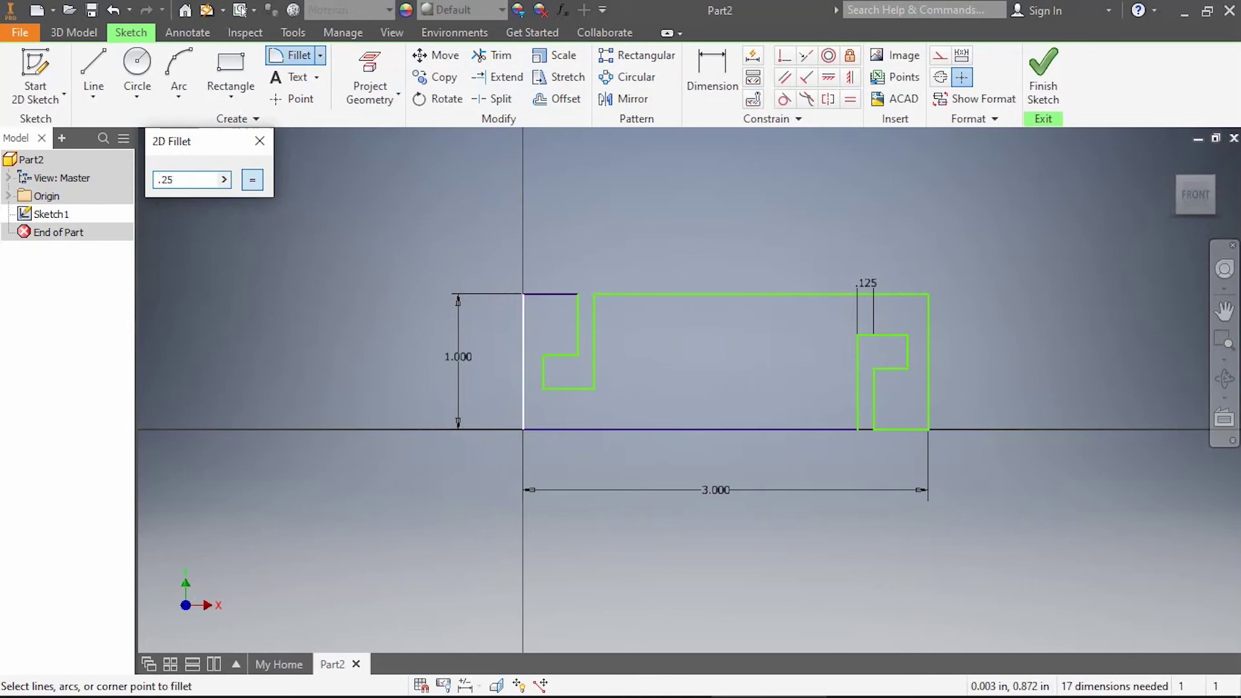
left_click(523, 313)
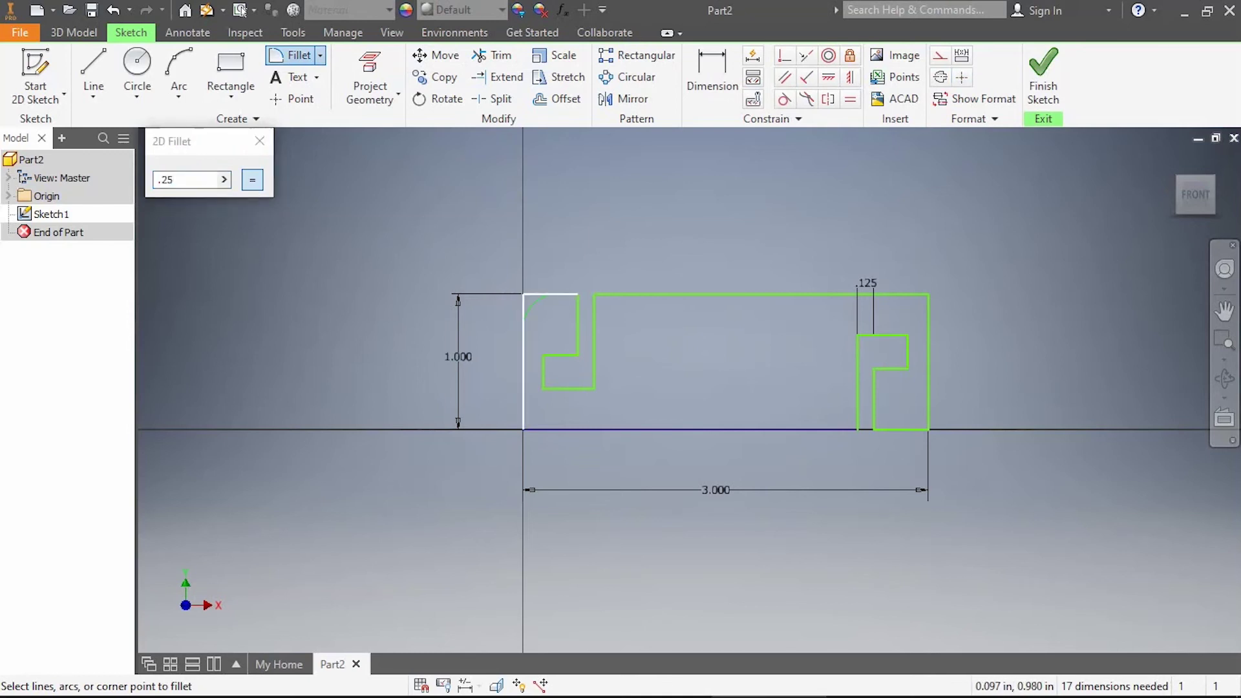
left_click(557, 294)
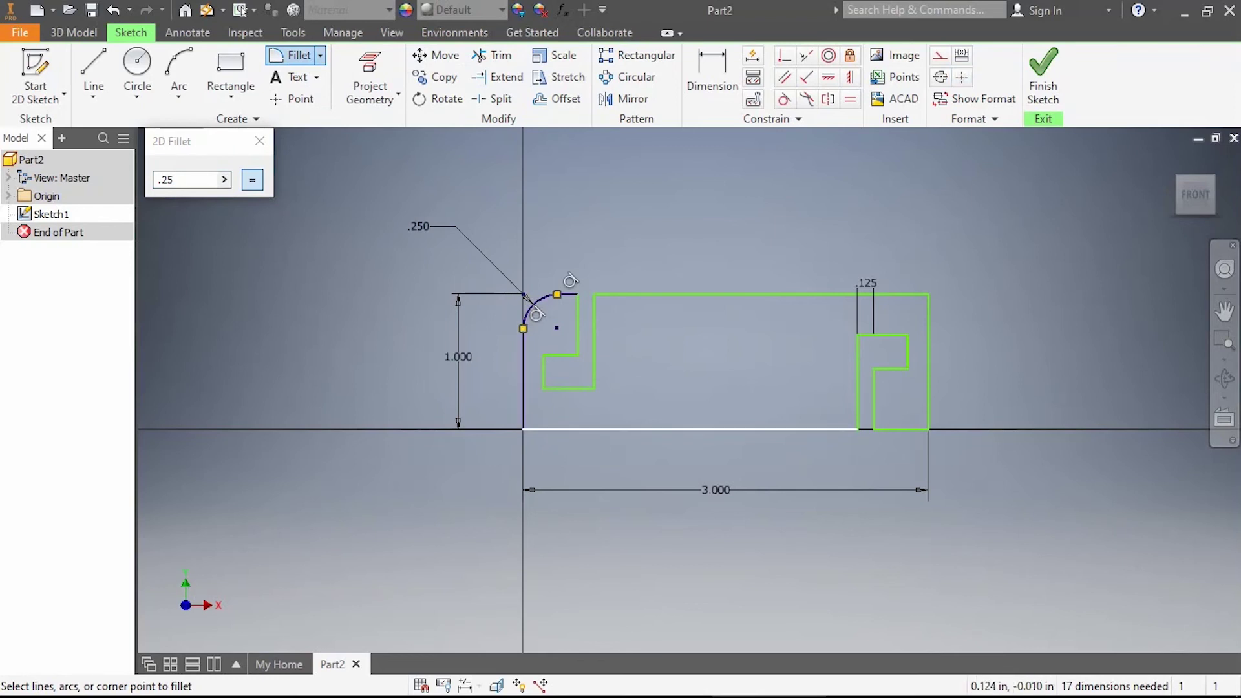
left_click(543, 429)
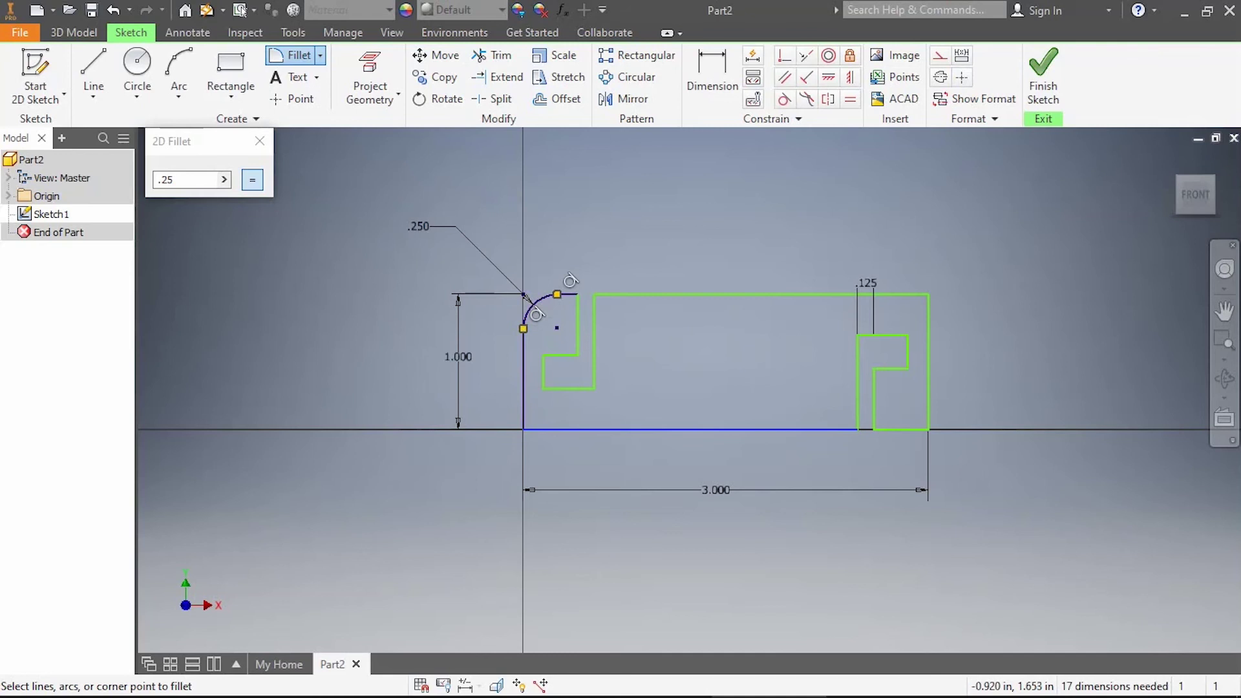
left_click(251, 179)
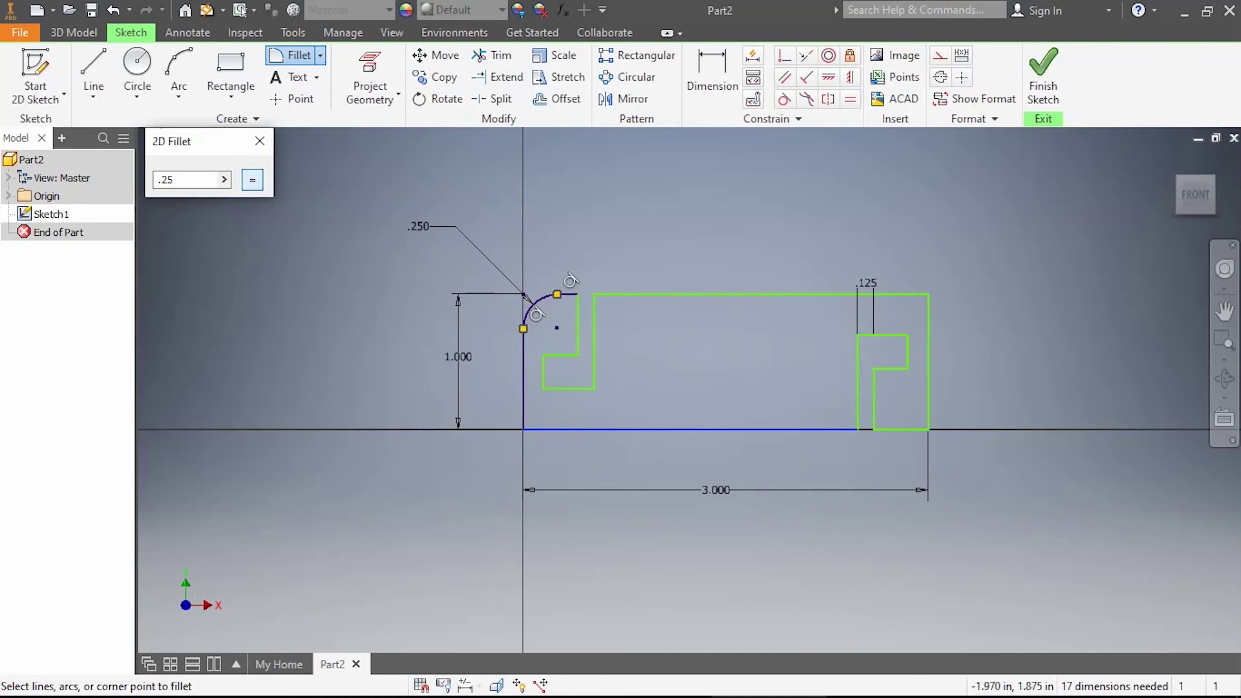
left_click(524, 424)
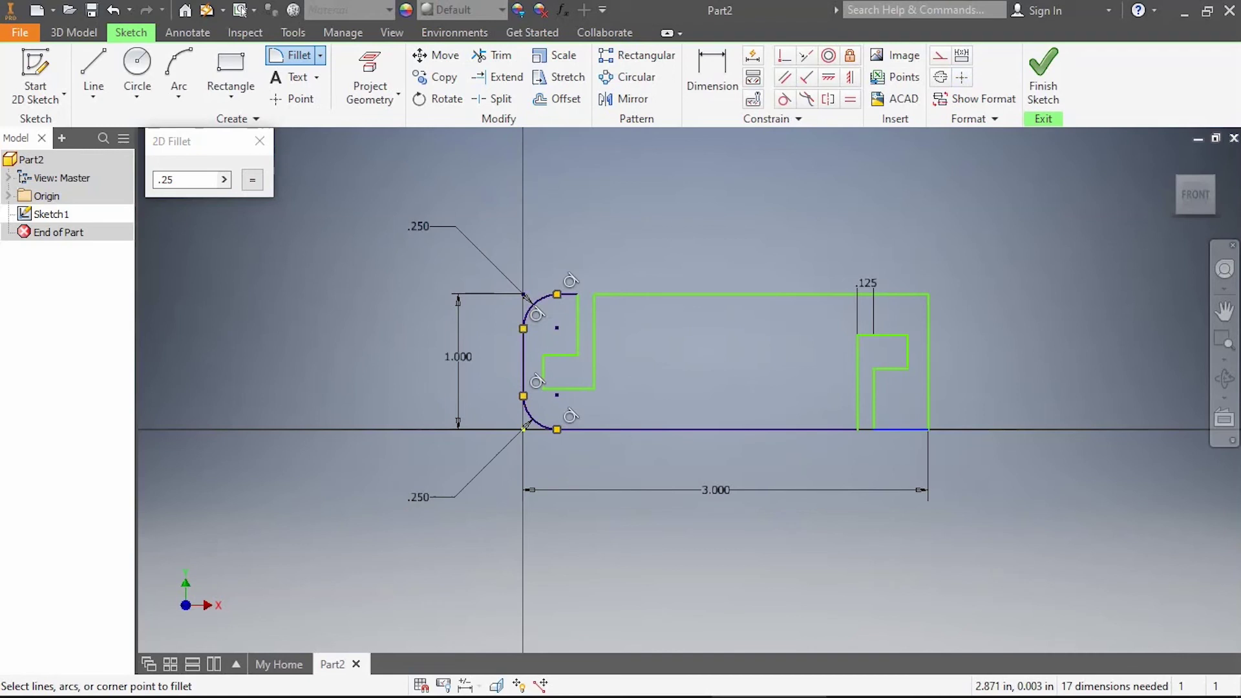
left_click(927, 415)
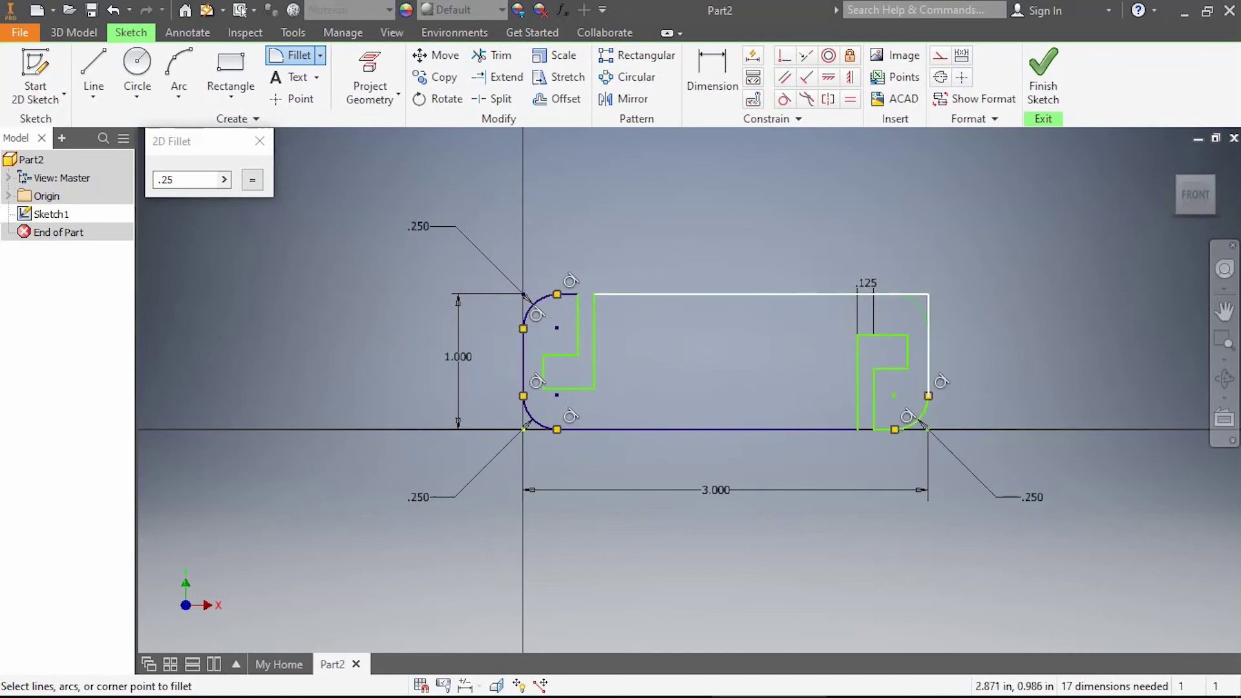
left_click(925, 301)
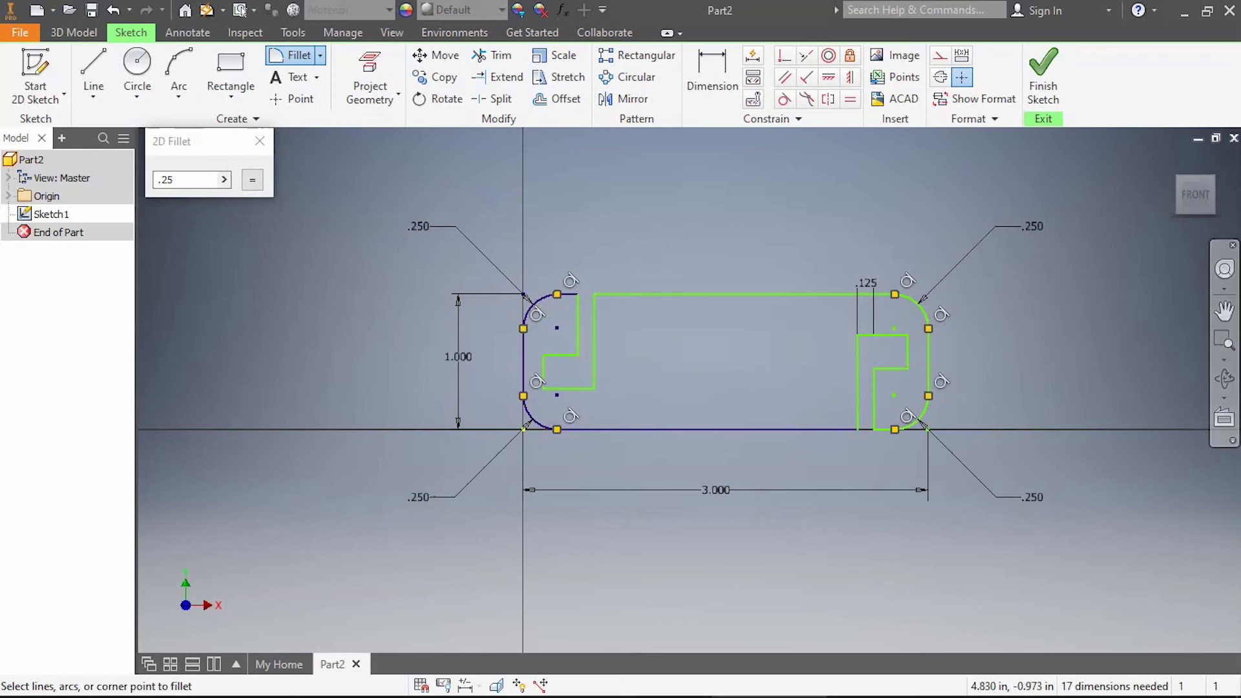
Change the fillet radius to 0.125 in and round the left notch's upper inner corners
double_click(170, 179)
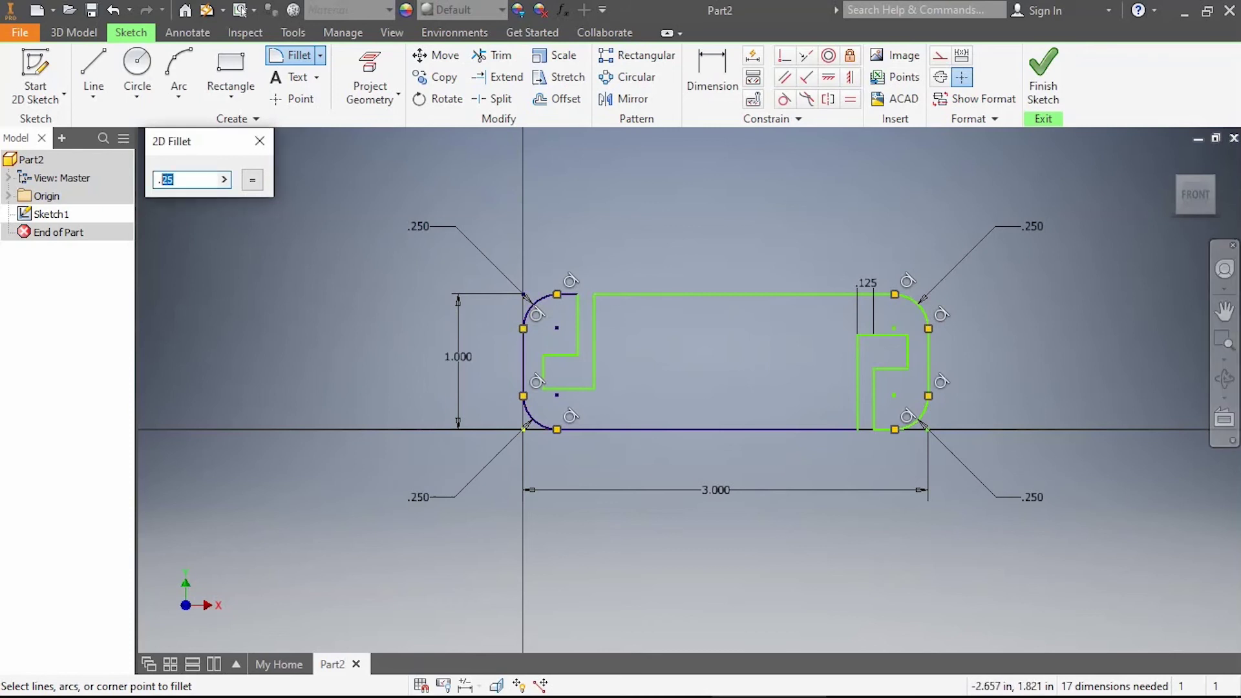
type("12")
type("5")
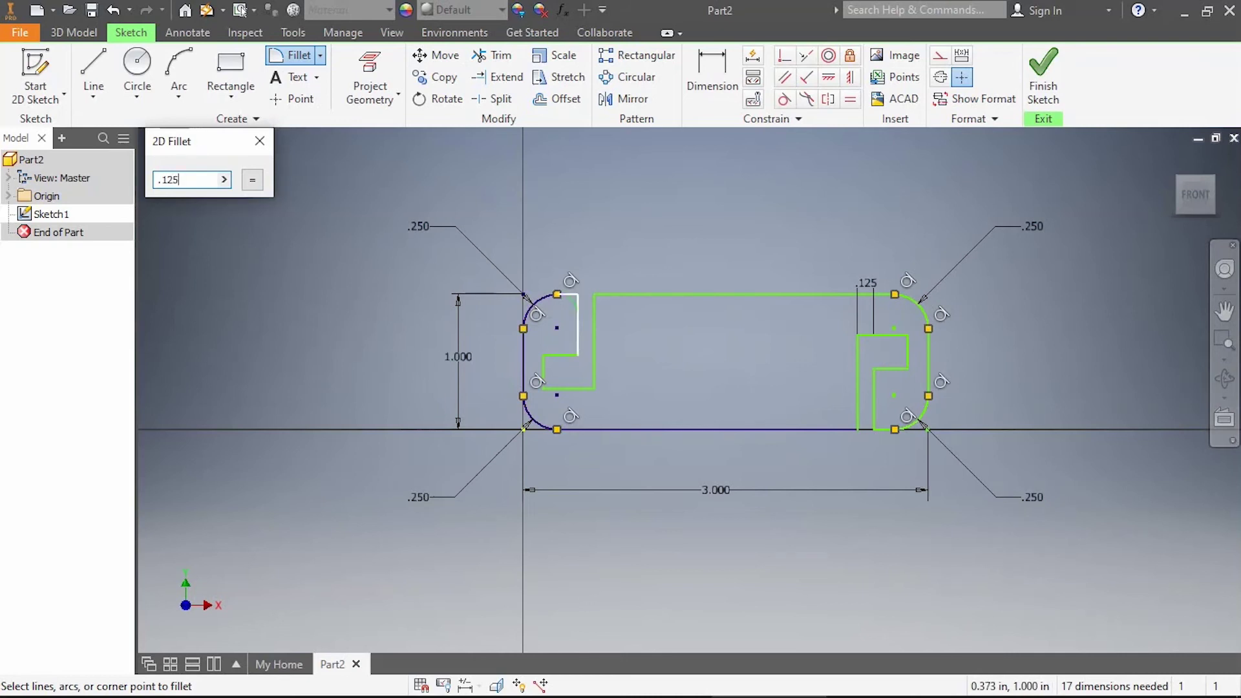
left_click(577, 293)
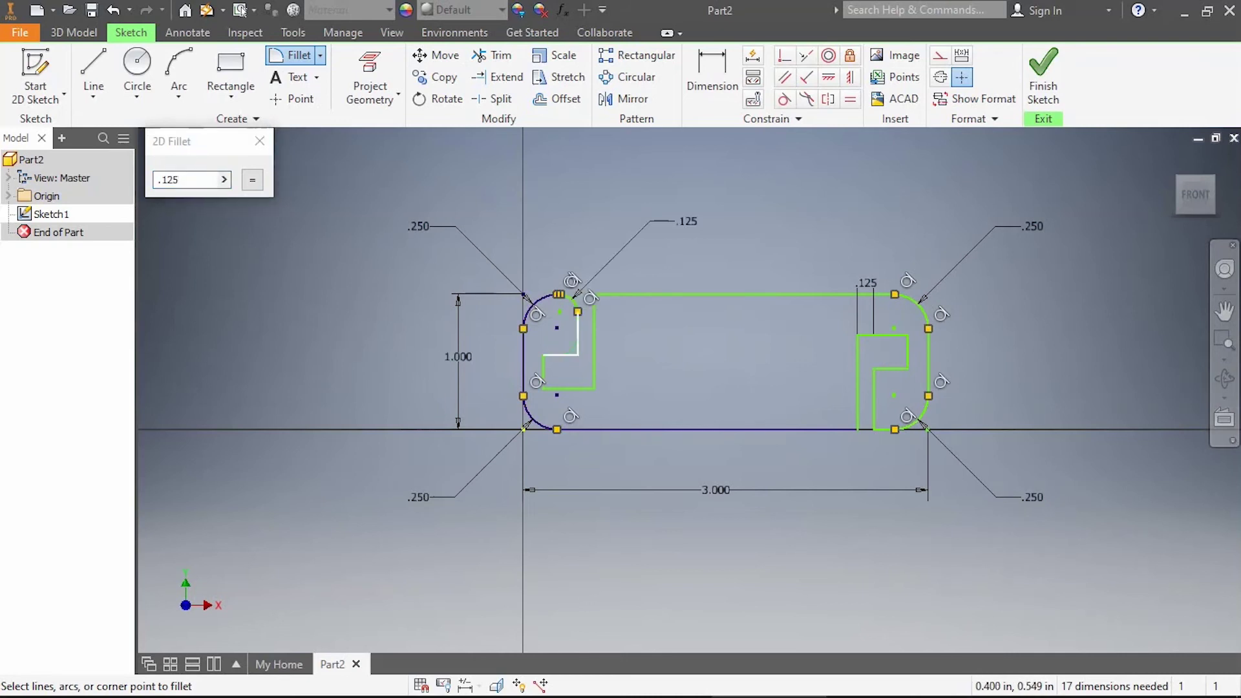
left_click(576, 353)
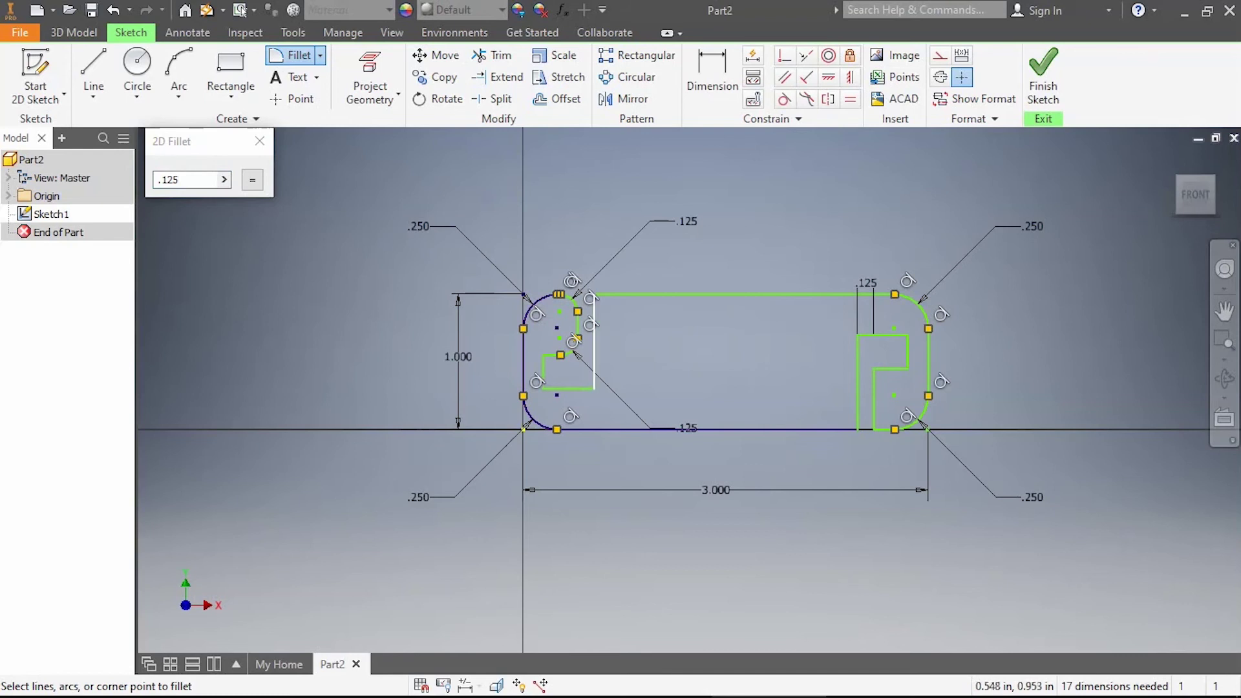
left_click(594, 295)
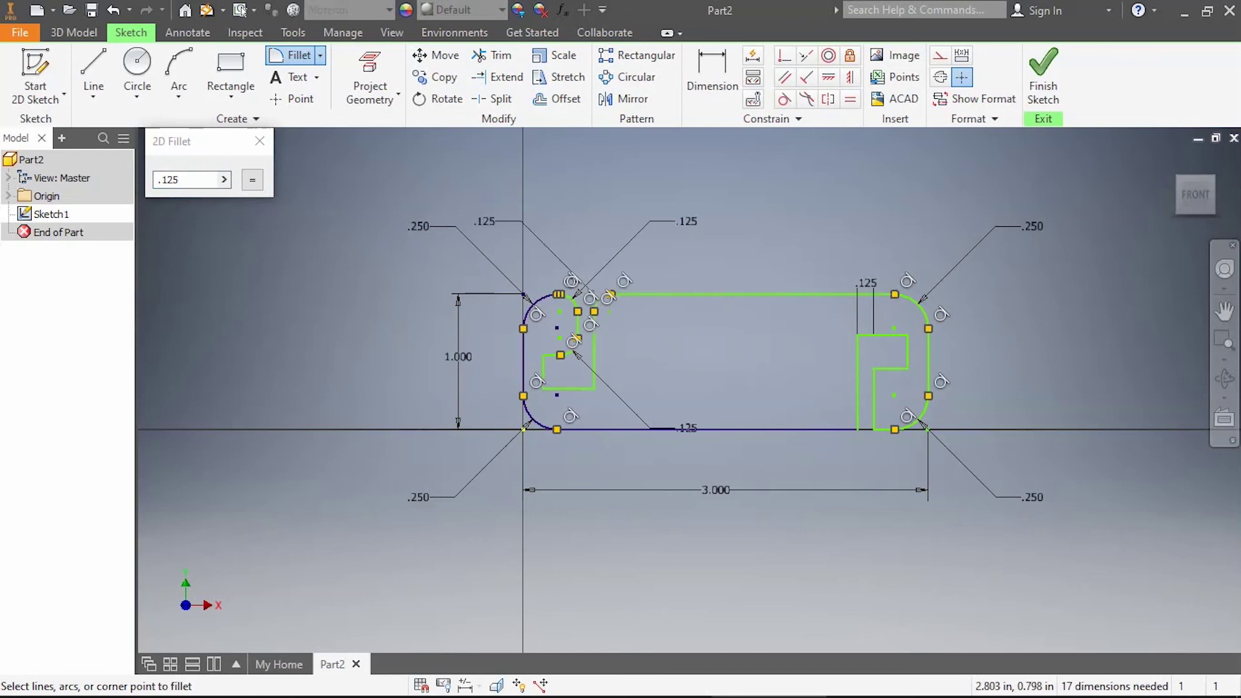
Round the right notch's inner corners and the left notch's lower corners at 0.125 in
left_click(908, 336)
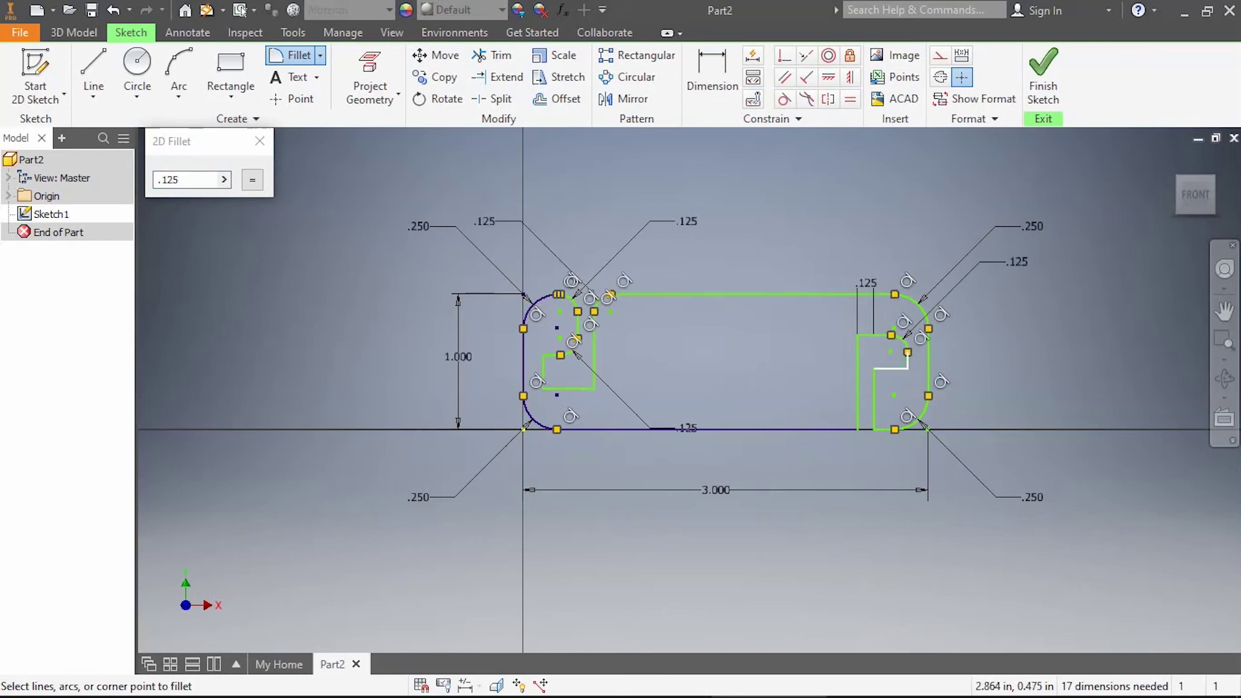
left_click(909, 362)
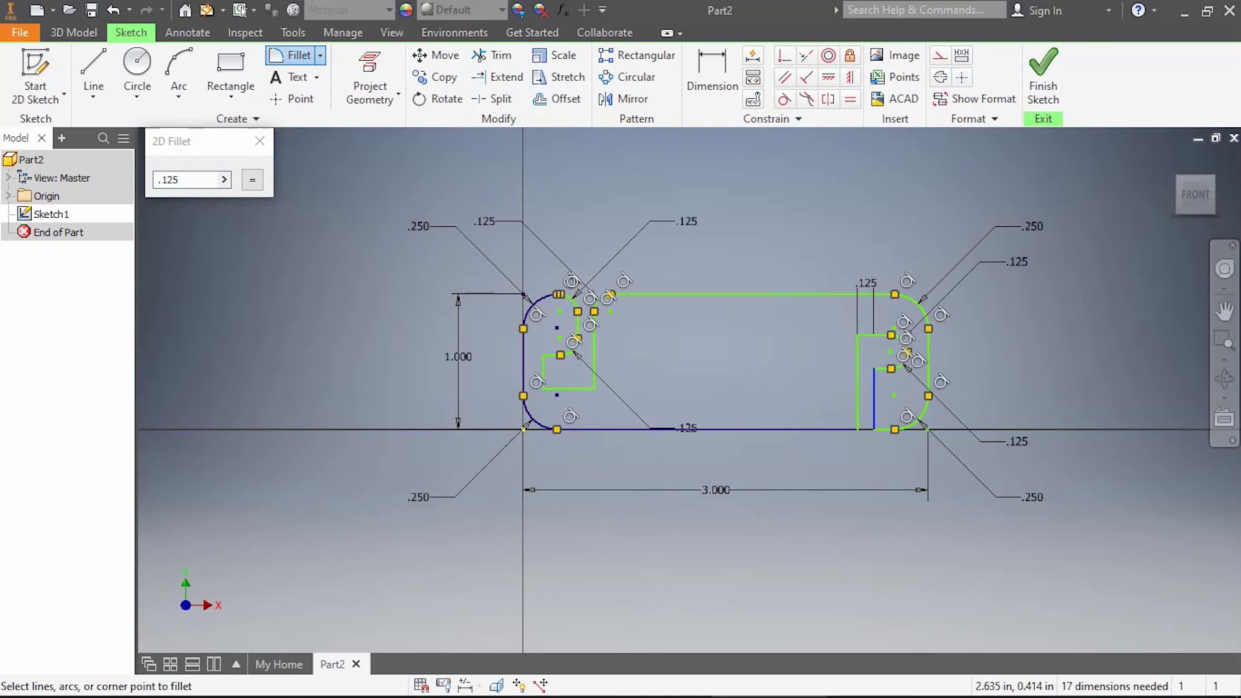
left_click(877, 376)
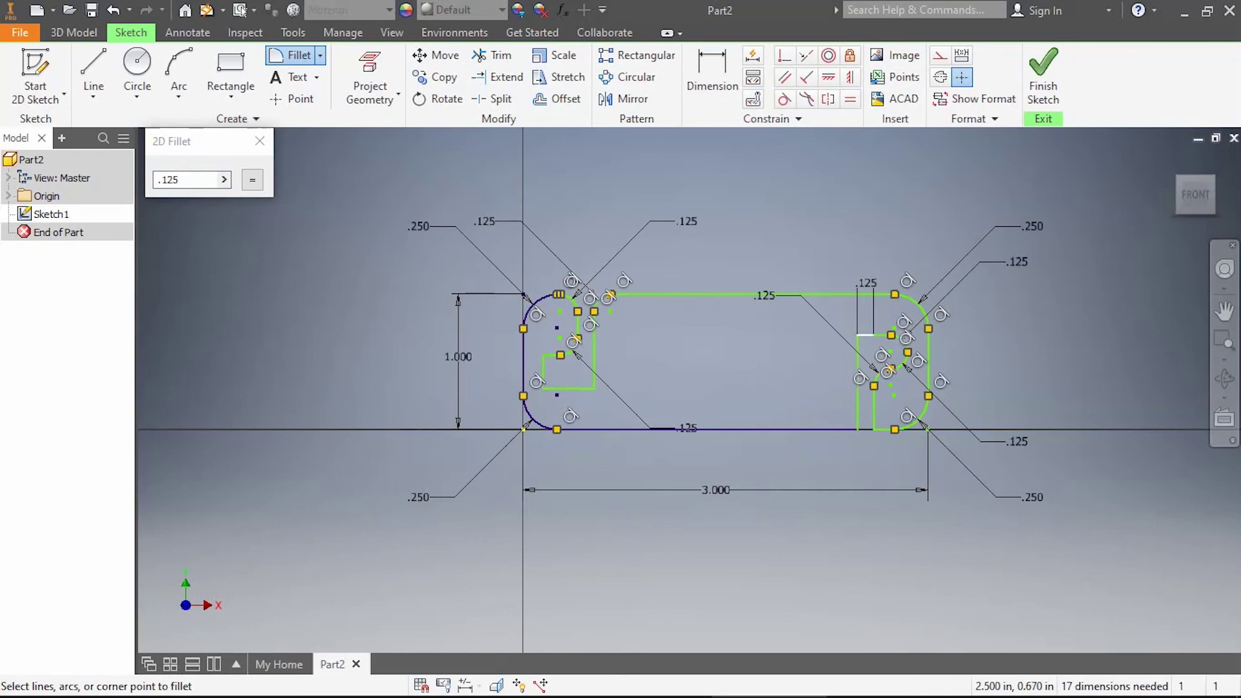
left_click(858, 339)
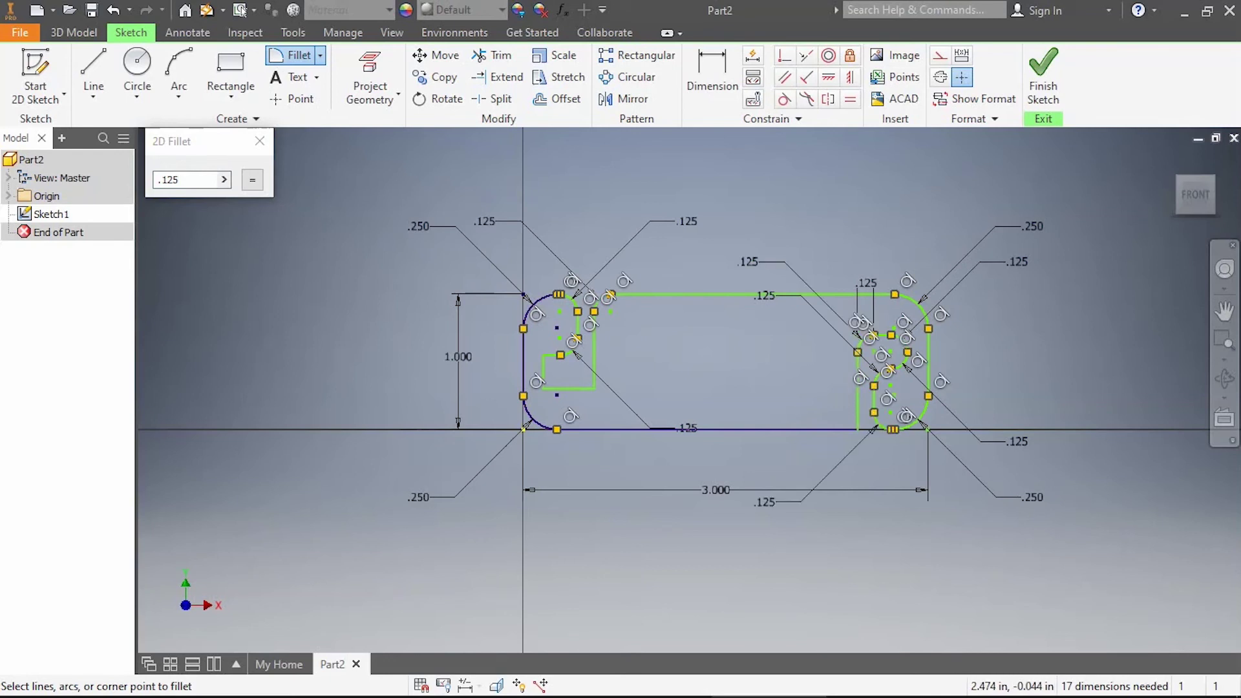
left_click(858, 428)
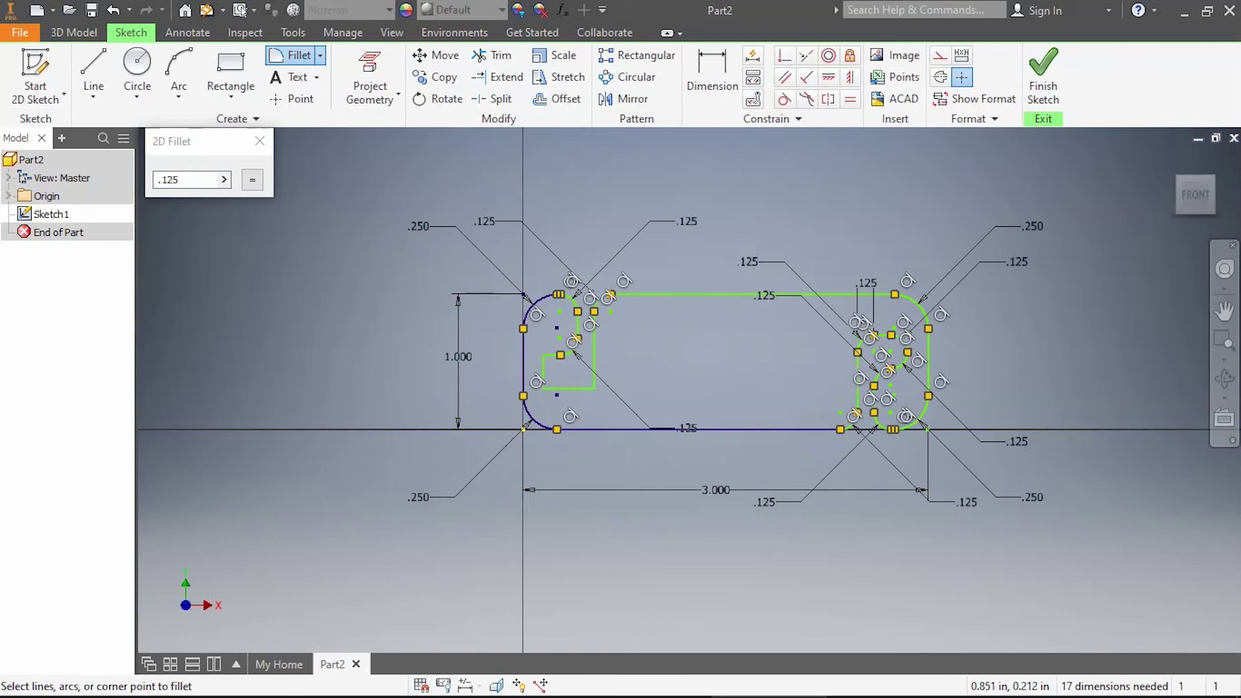
left_click(594, 389)
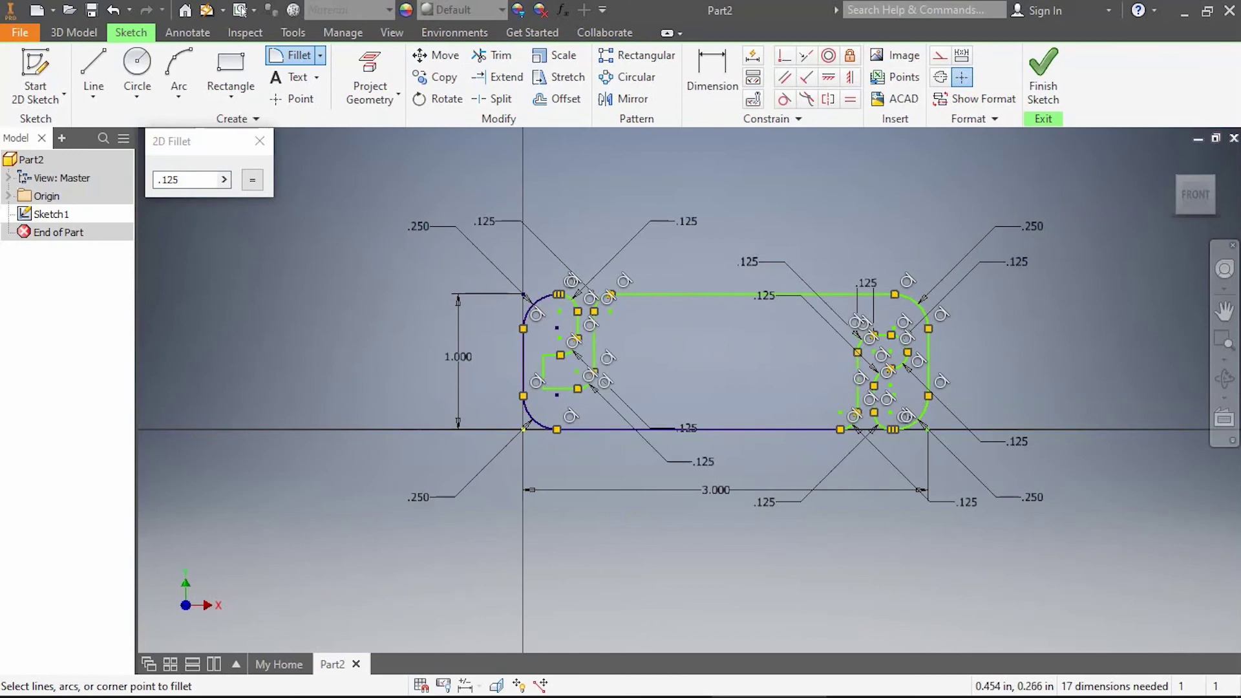
left_click(543, 390)
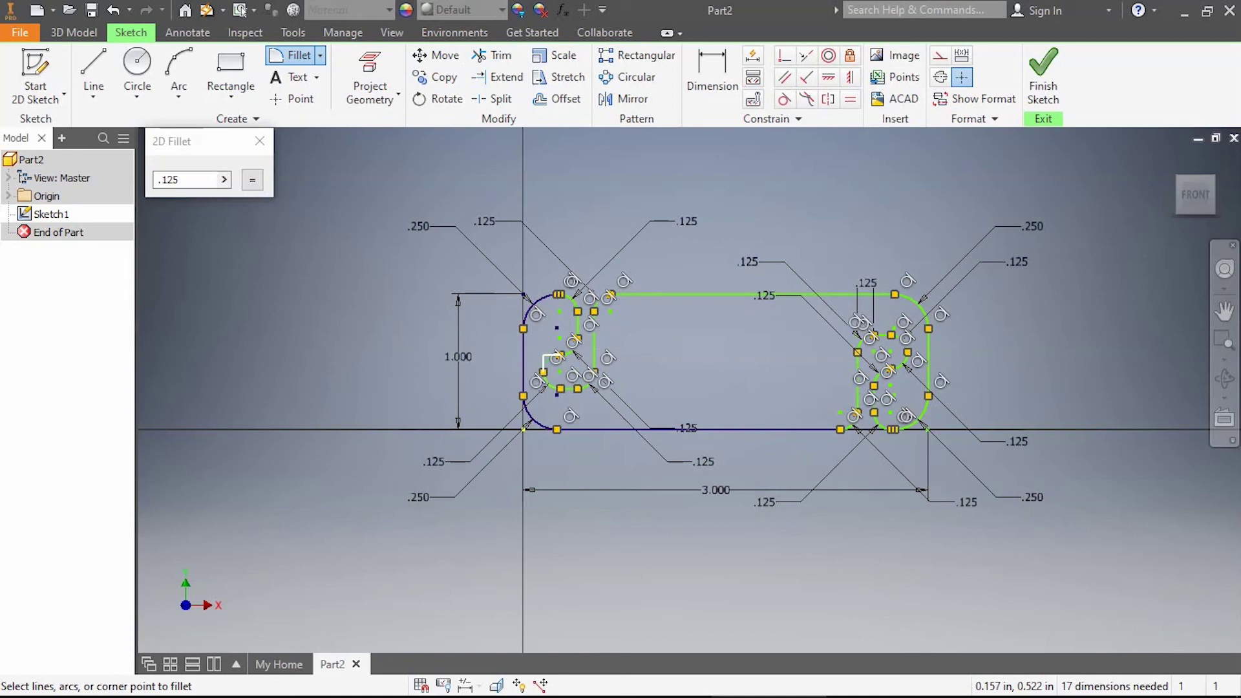
left_click(543, 360)
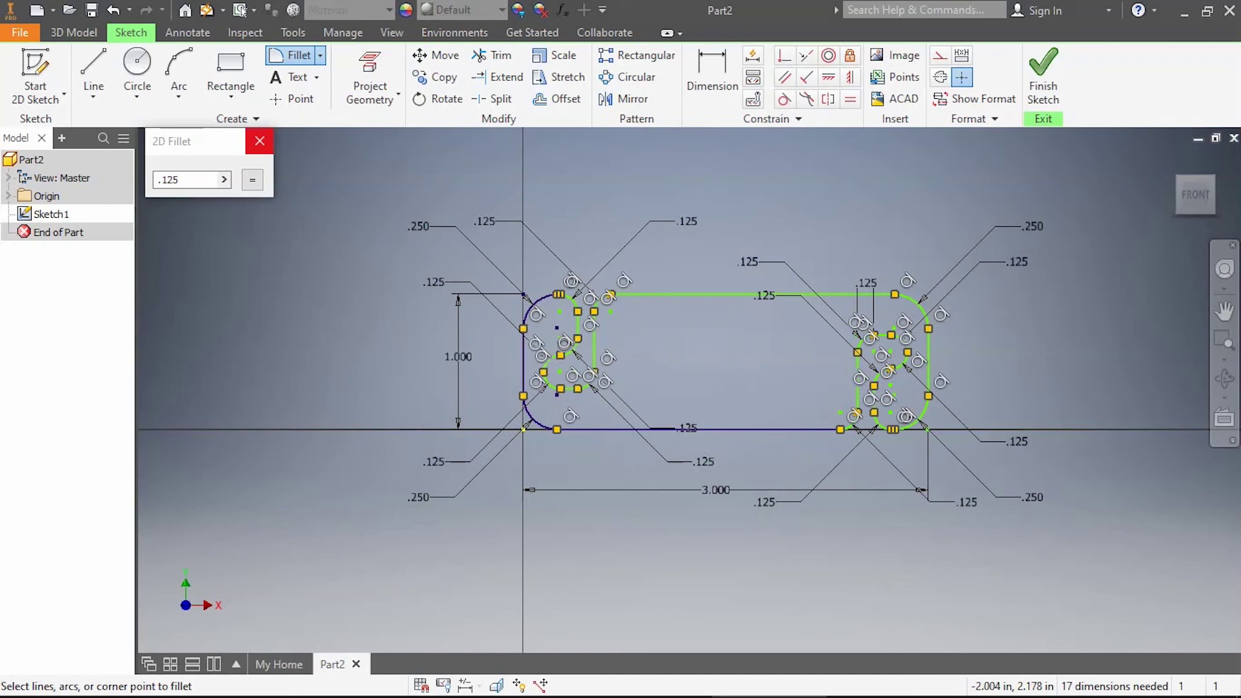
Close the 2D Fillet dialog and confirm a 0.125 in fillet radius dimension
left_click(259, 141)
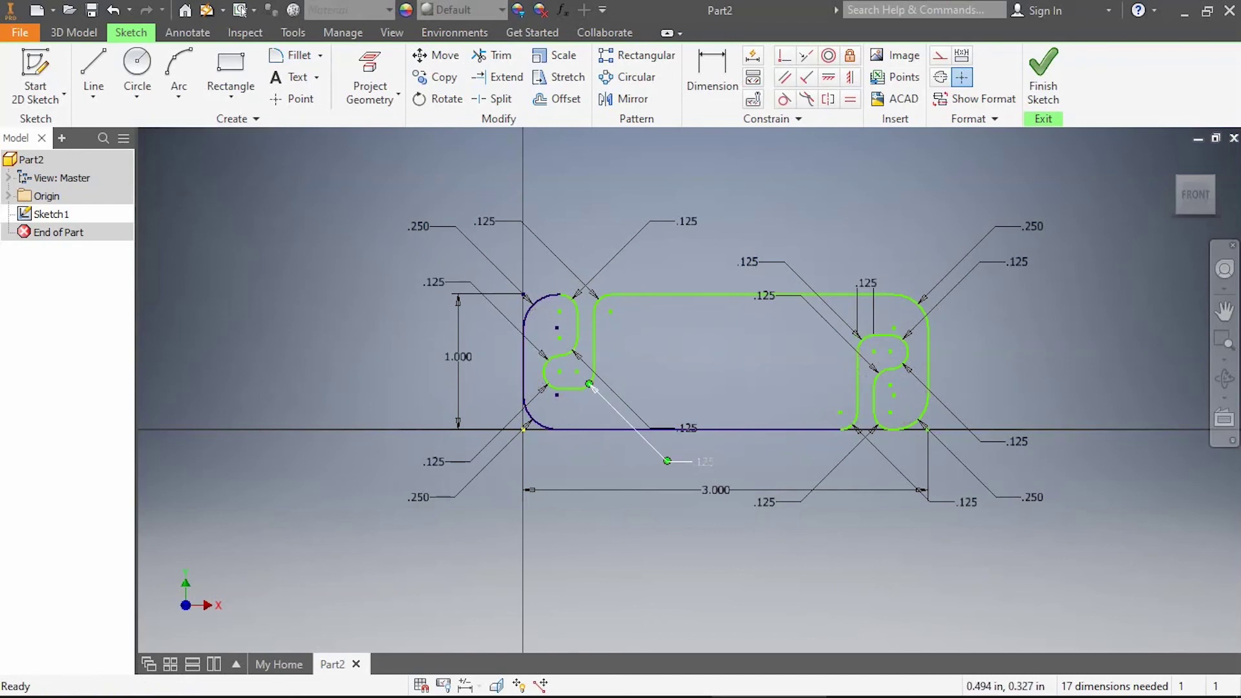
double_click(699, 463)
type(".125")
key("Return")
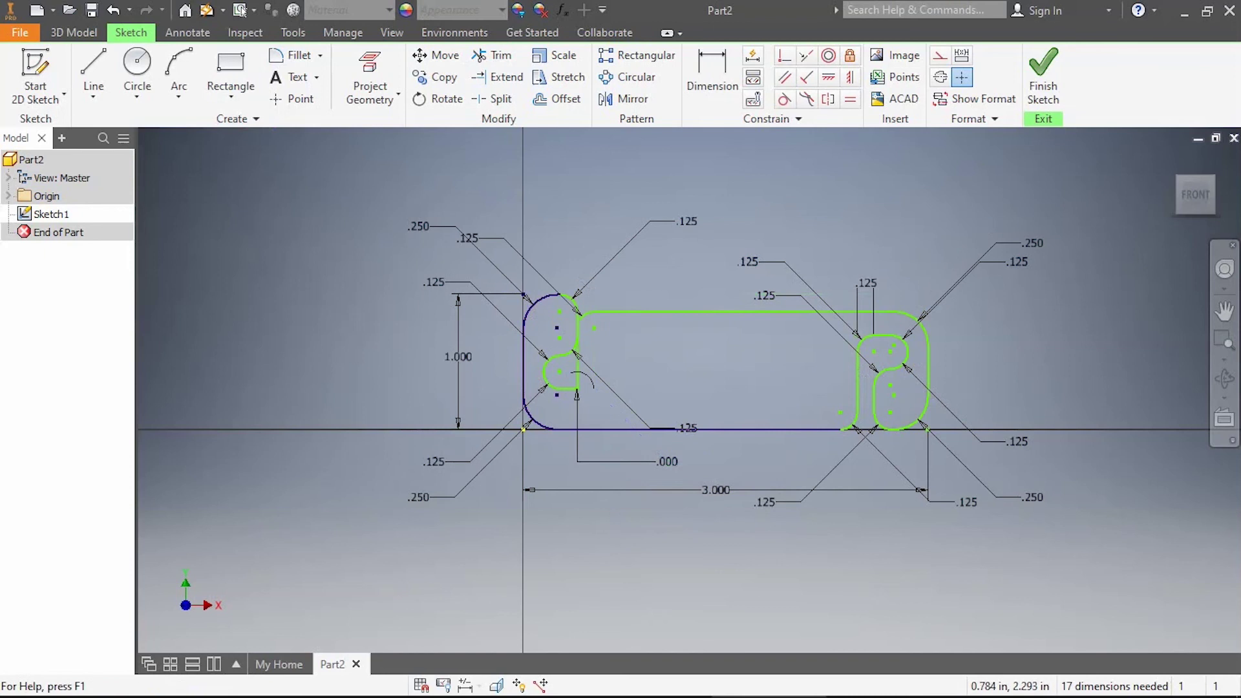
Try changing the bottom .125 dimension to .05, then undo the edit
double_click(688, 427)
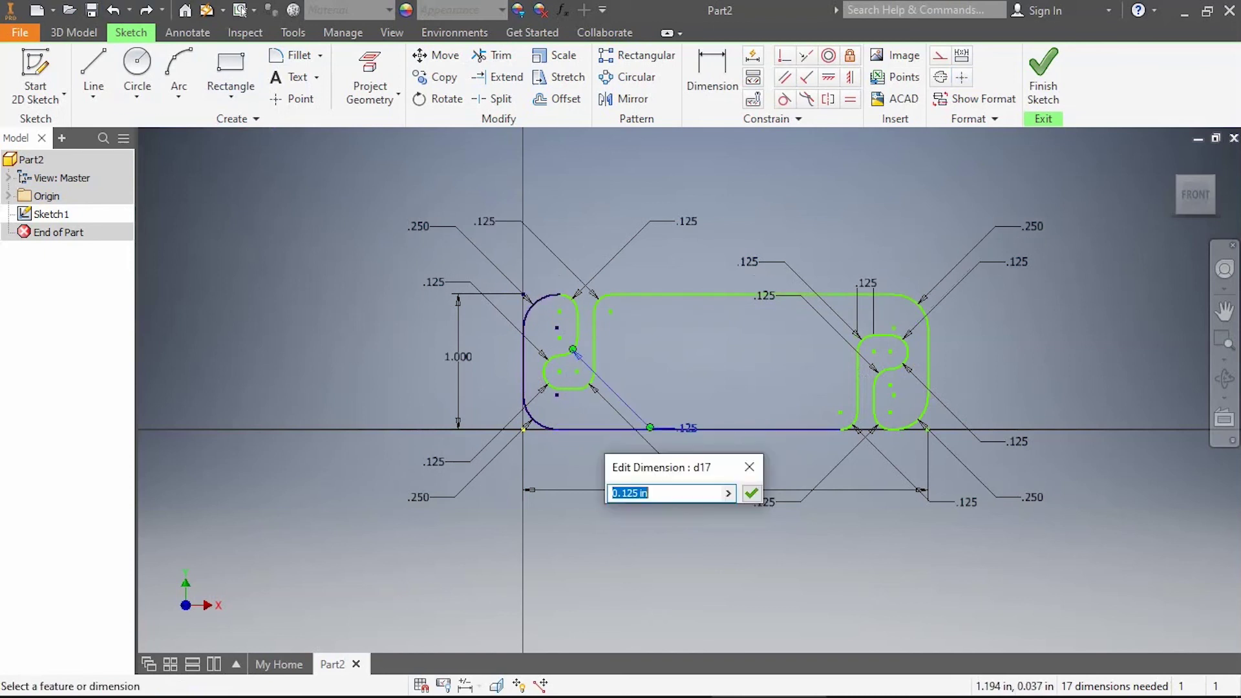
type("0")
key("Return")
key("ctrl+z")
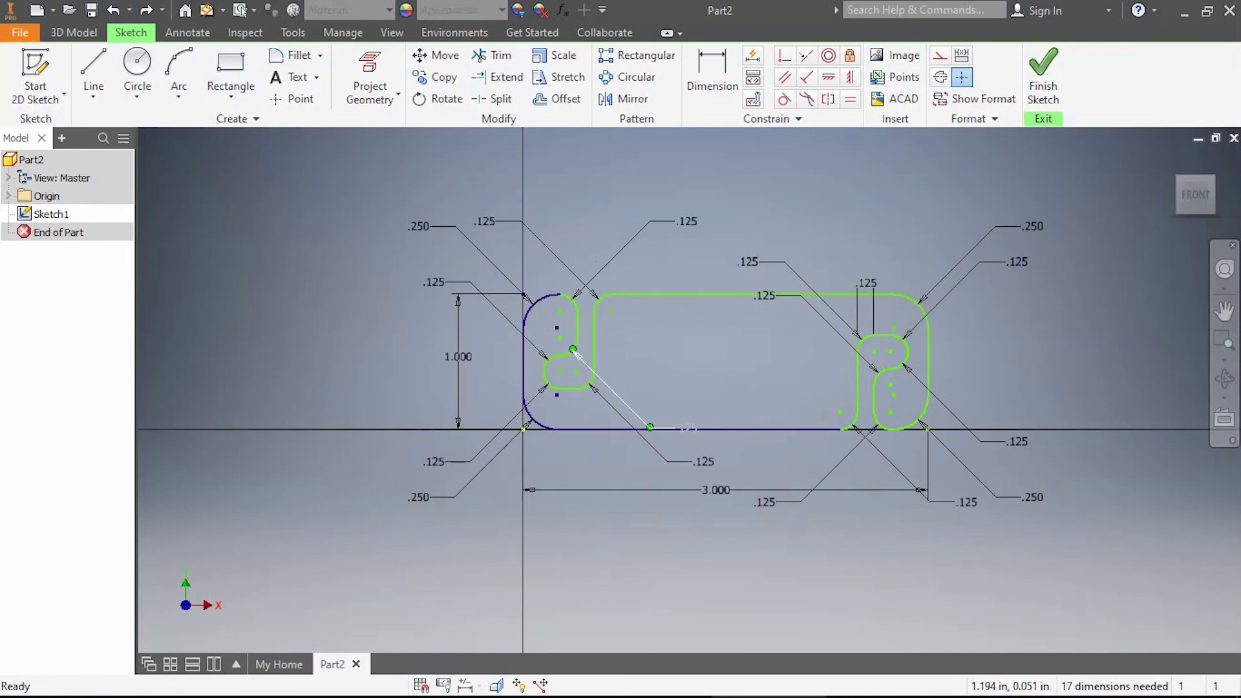
double_click(683, 428)
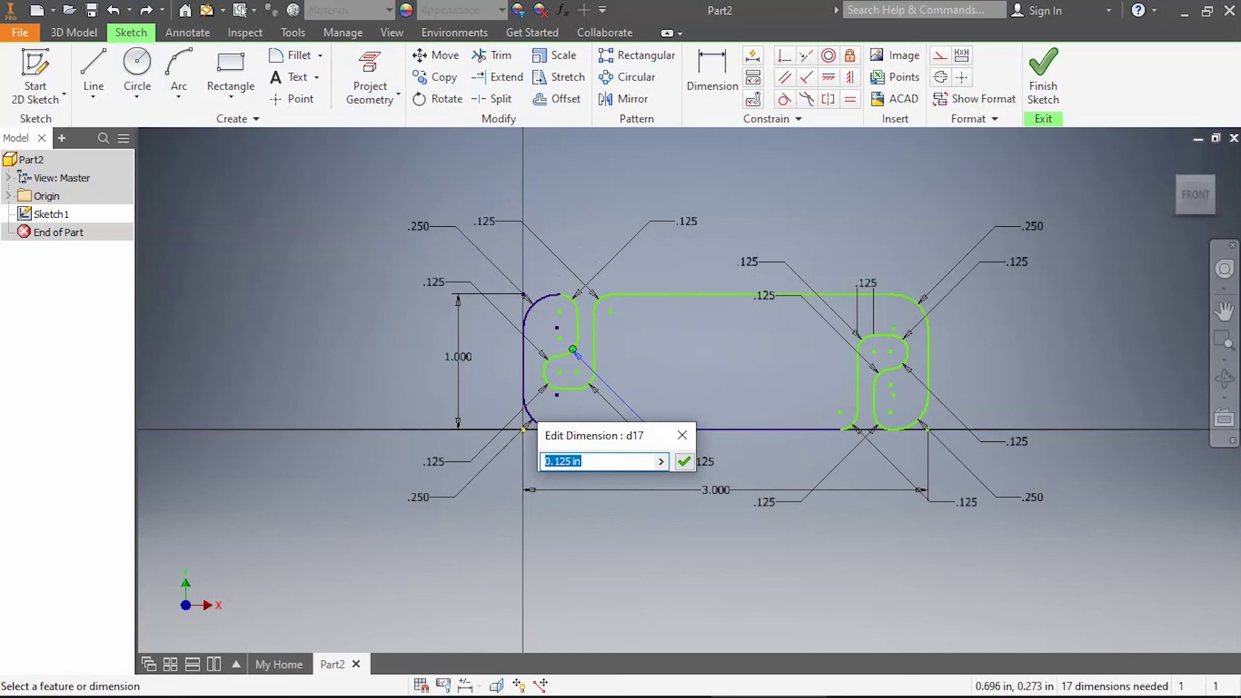
type(".05")
key("Return")
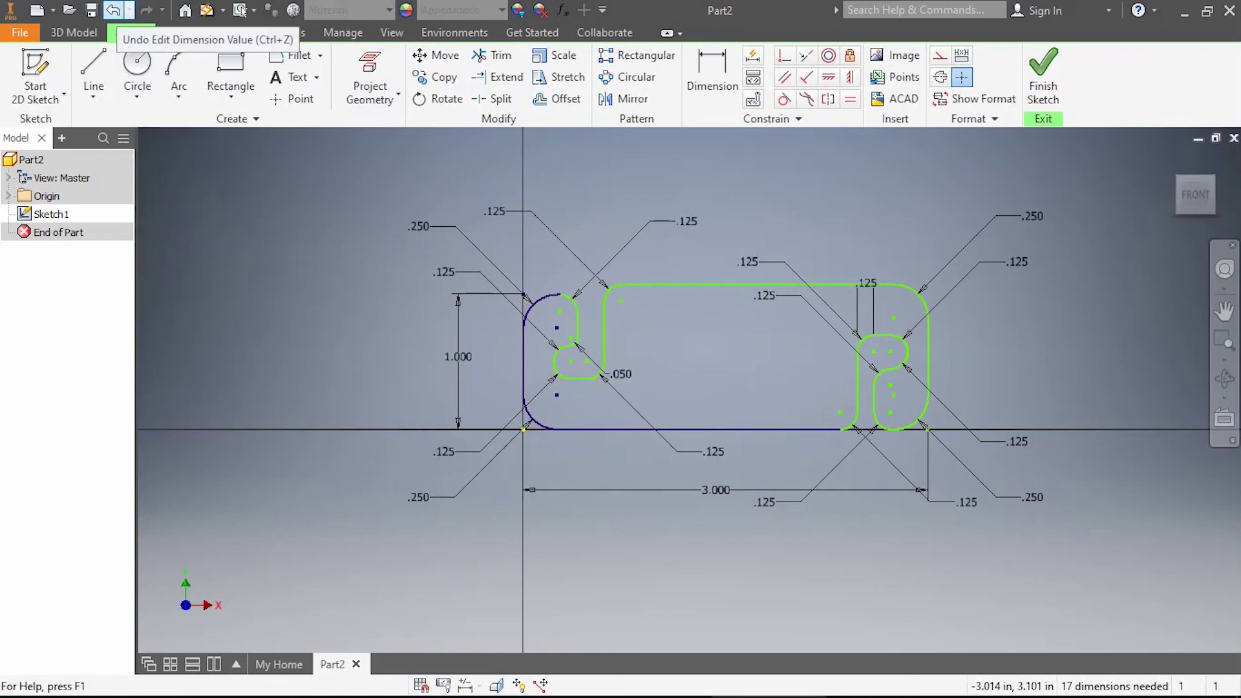
left_click(113, 10)
Add .450 and .200 vertical dimensions to the hook profile
key("d")
left_click(592, 341)
left_click(328, 349)
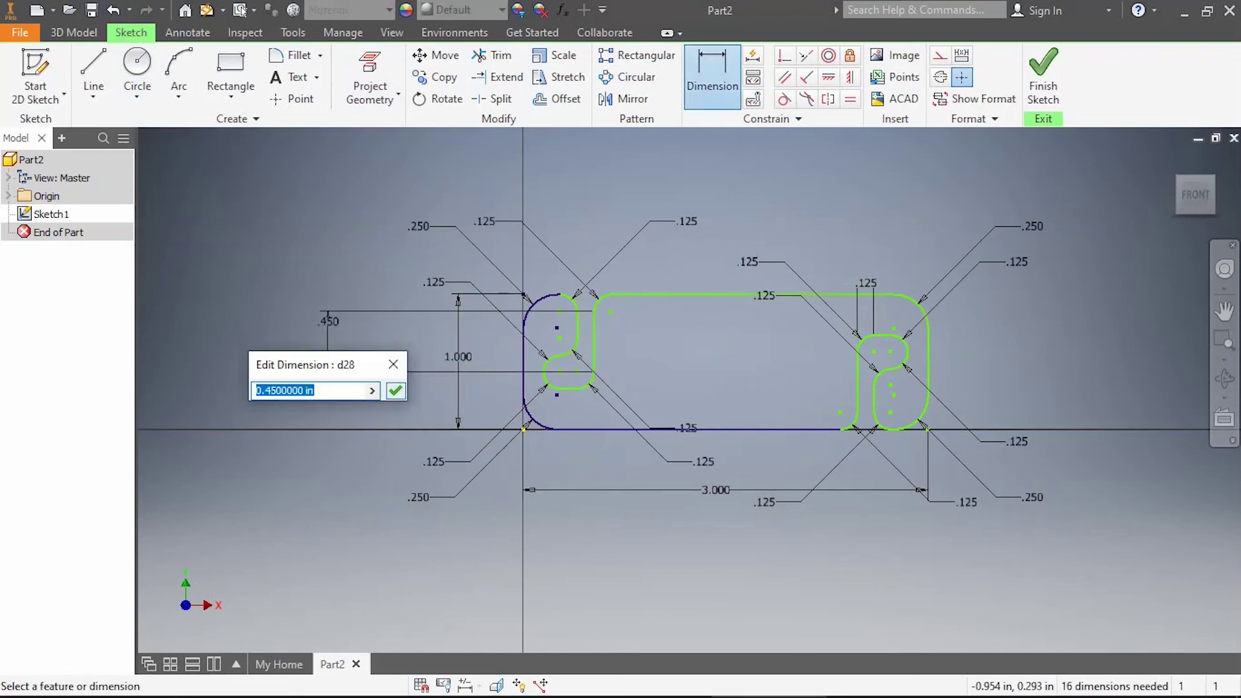
key("Return")
left_click(557, 329)
left_click(418, 325)
key("Return")
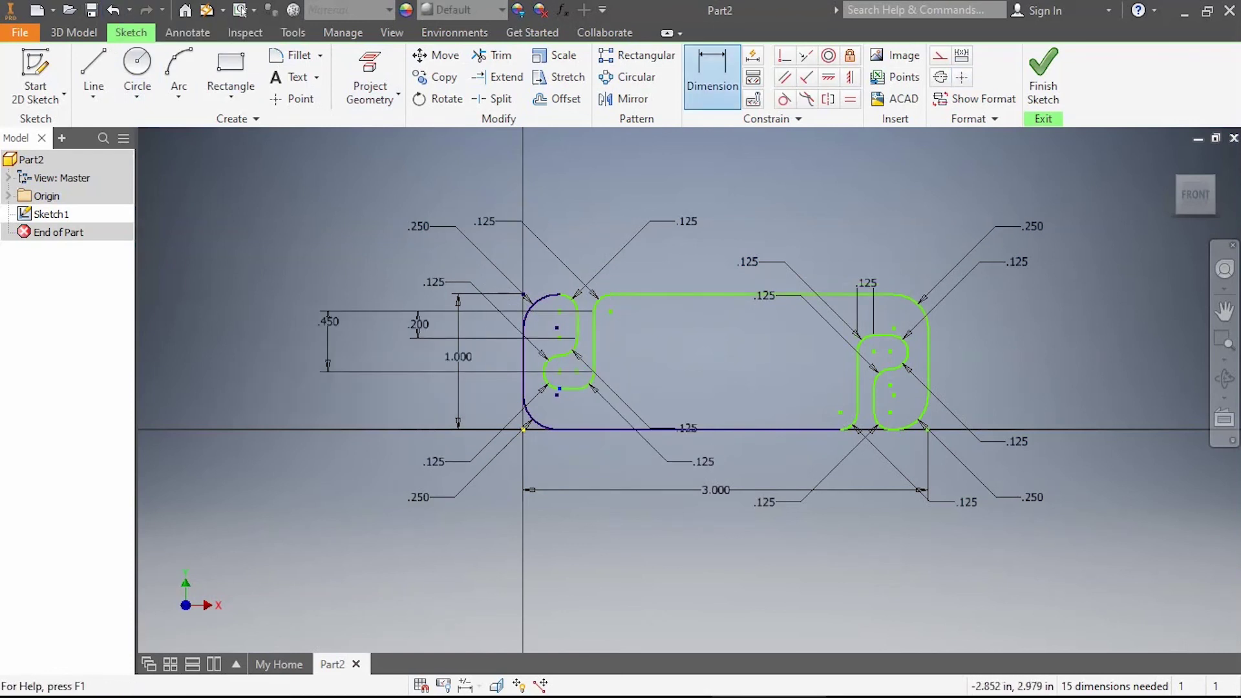
Undo the added dimensions and the notch corner fillets, leaving square corners
left_click(113, 10)
left_click(112, 10)
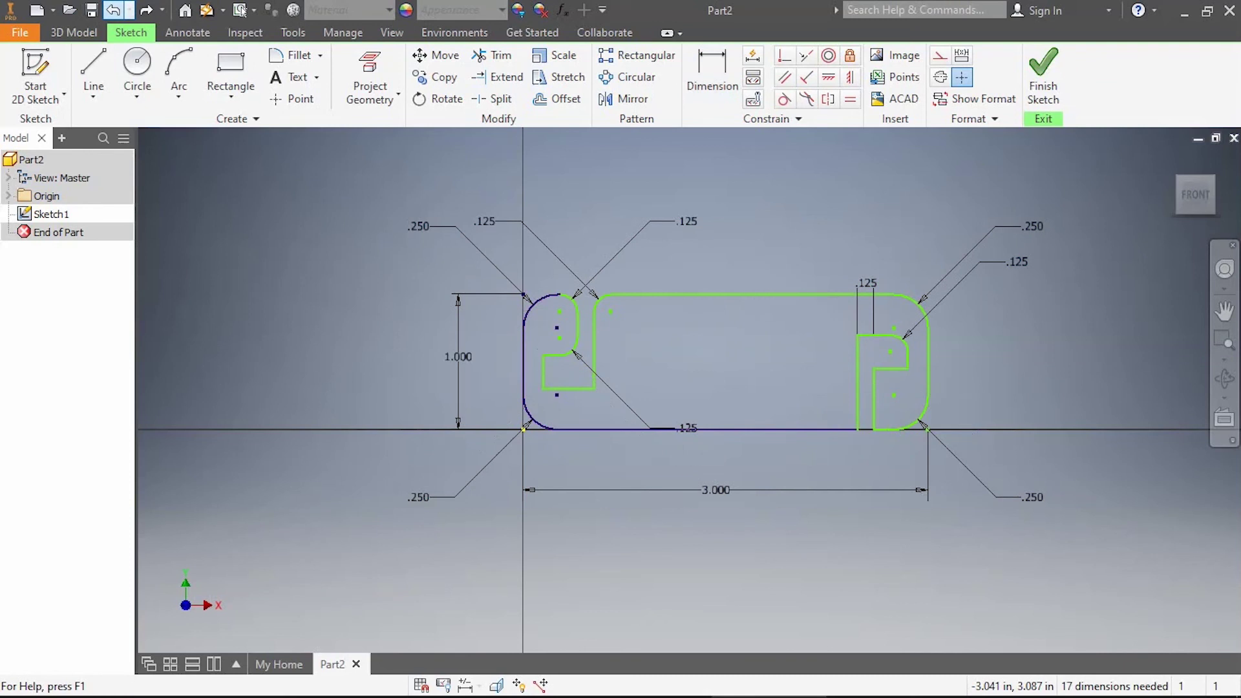
left_click(113, 10)
left_click(113, 10)
Re-fillet both hook notches at 0.125 in and add a 0.050 in left-notch fillet
left_click(296, 55)
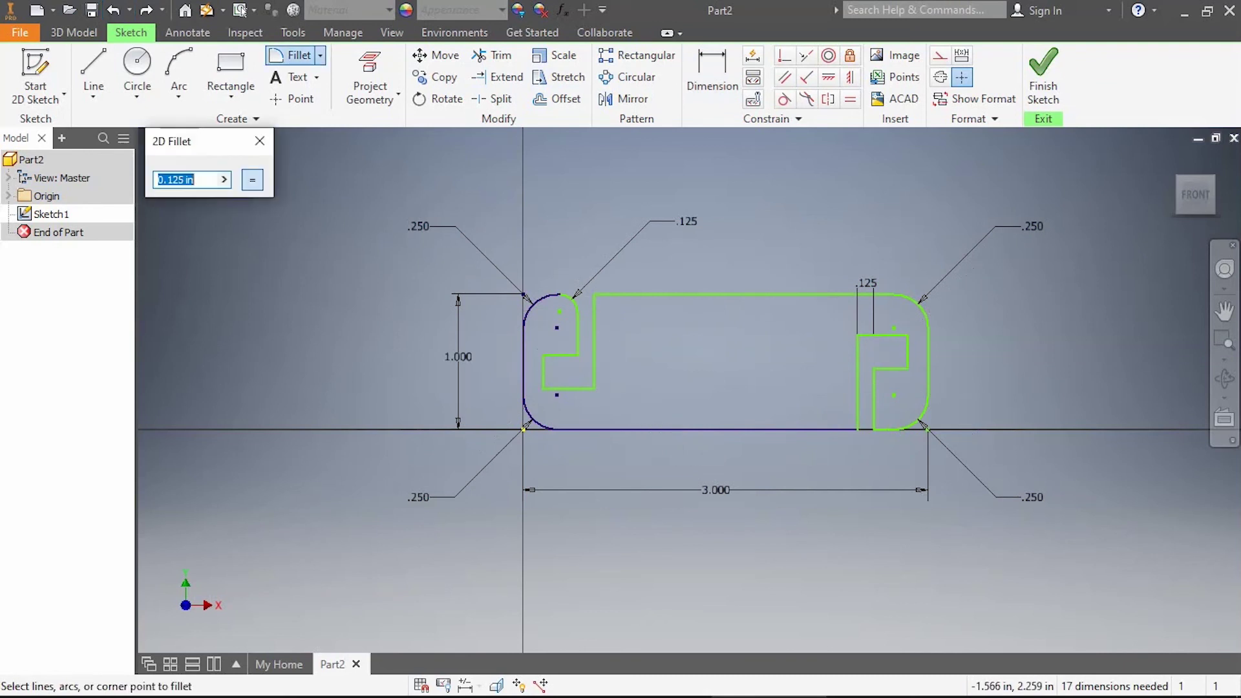
left_click(543, 373)
left_click(594, 303)
left_click(908, 351)
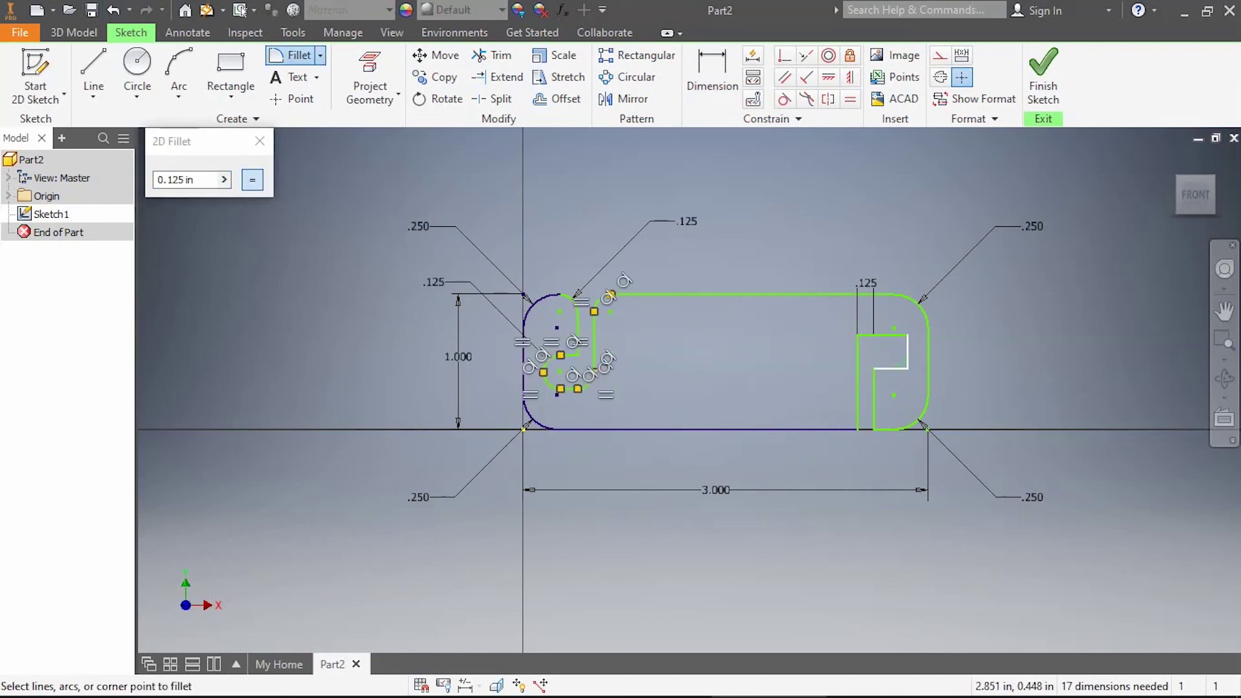
left_click(857, 349)
left_click(857, 429)
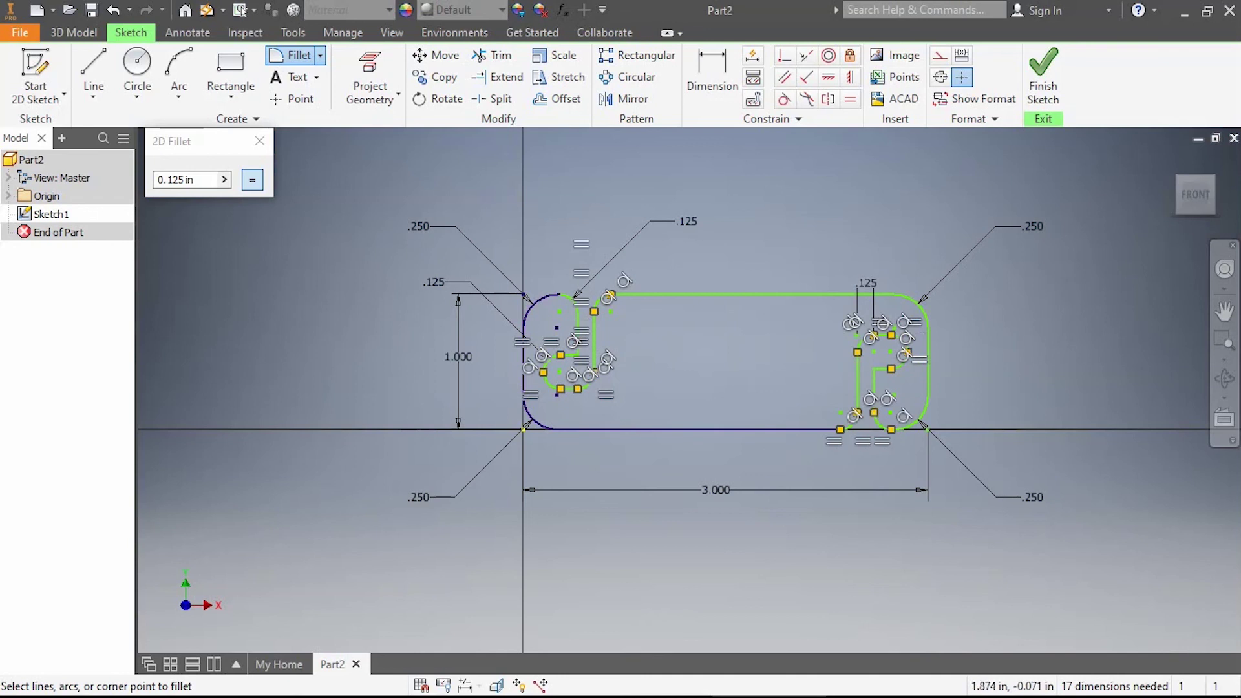
left_click(259, 140)
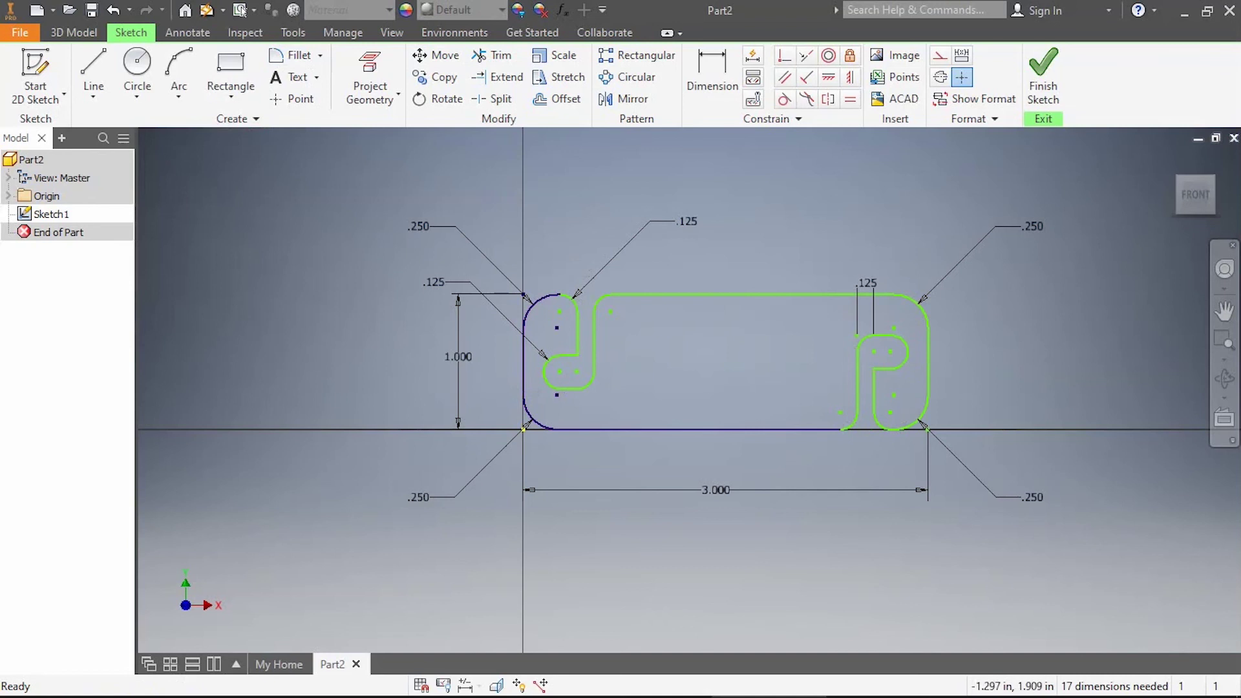
left_click(296, 54)
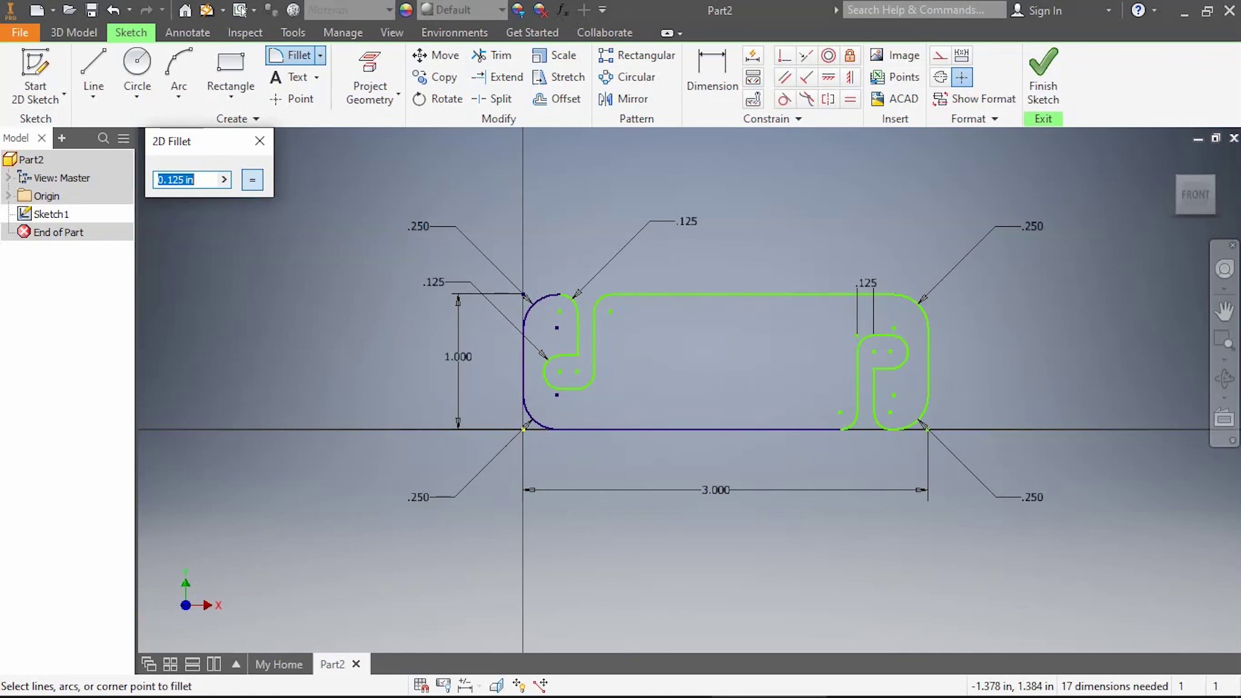
key("Escape")
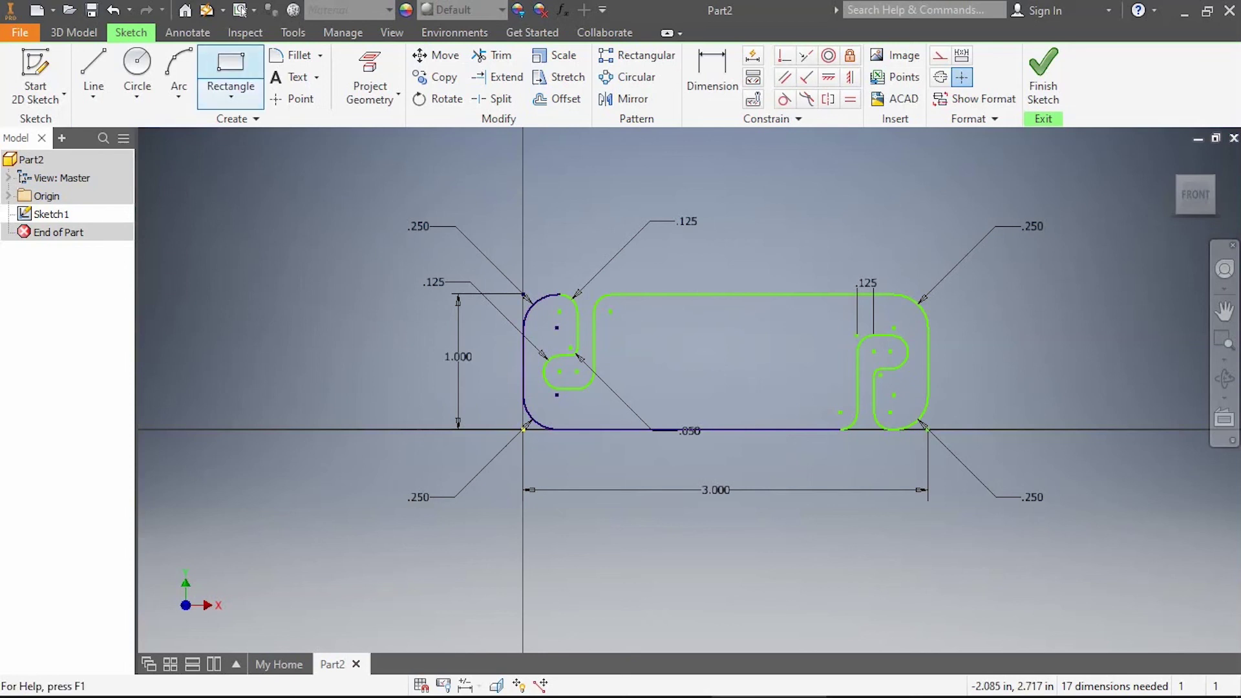
Draw a two-point rectangle inside the hook profile between the notches
left_click(230, 68)
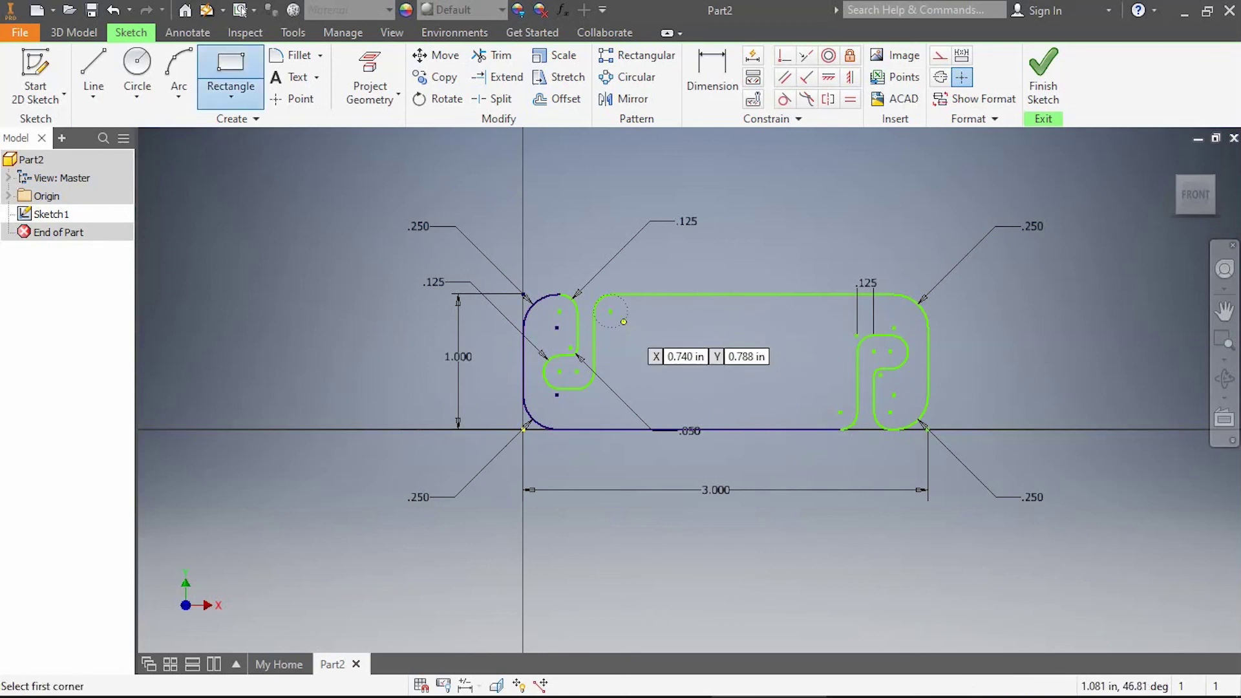
left_click(624, 322)
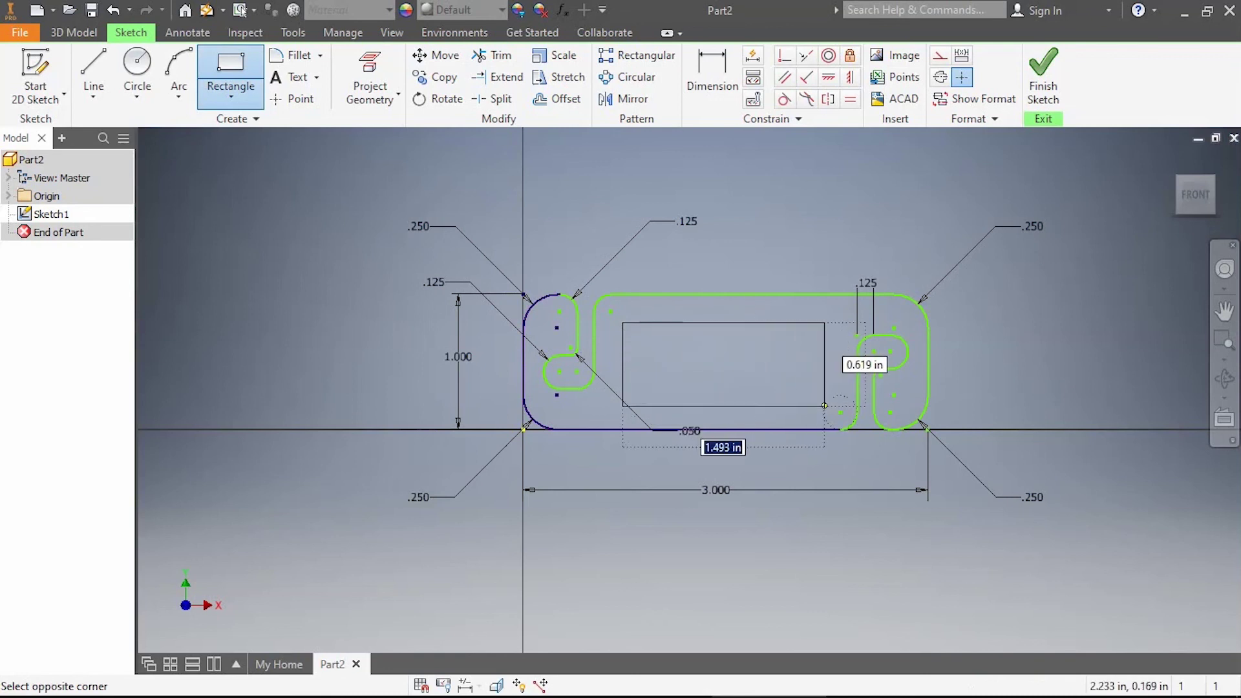
left_click(824, 405)
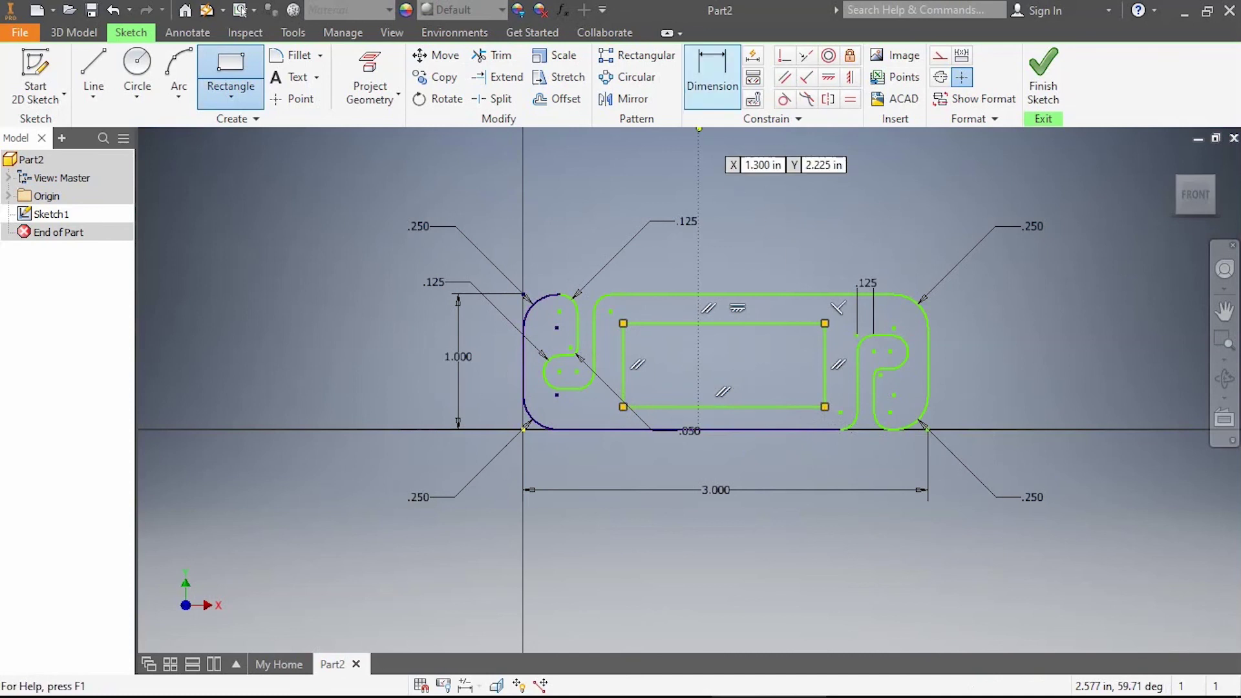
Dimension the inner rectangle 1.500 wide and 0.600 tall
left_click(711, 77)
left_click(722, 406)
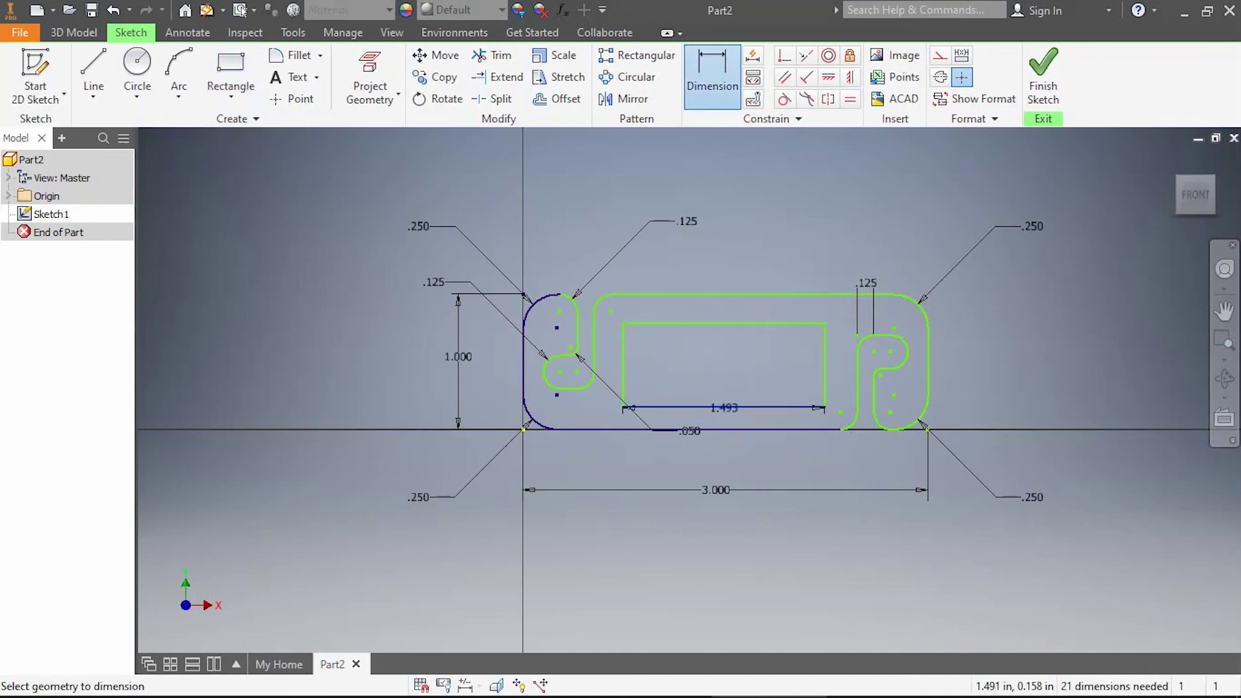
left_click(718, 562)
type("1")
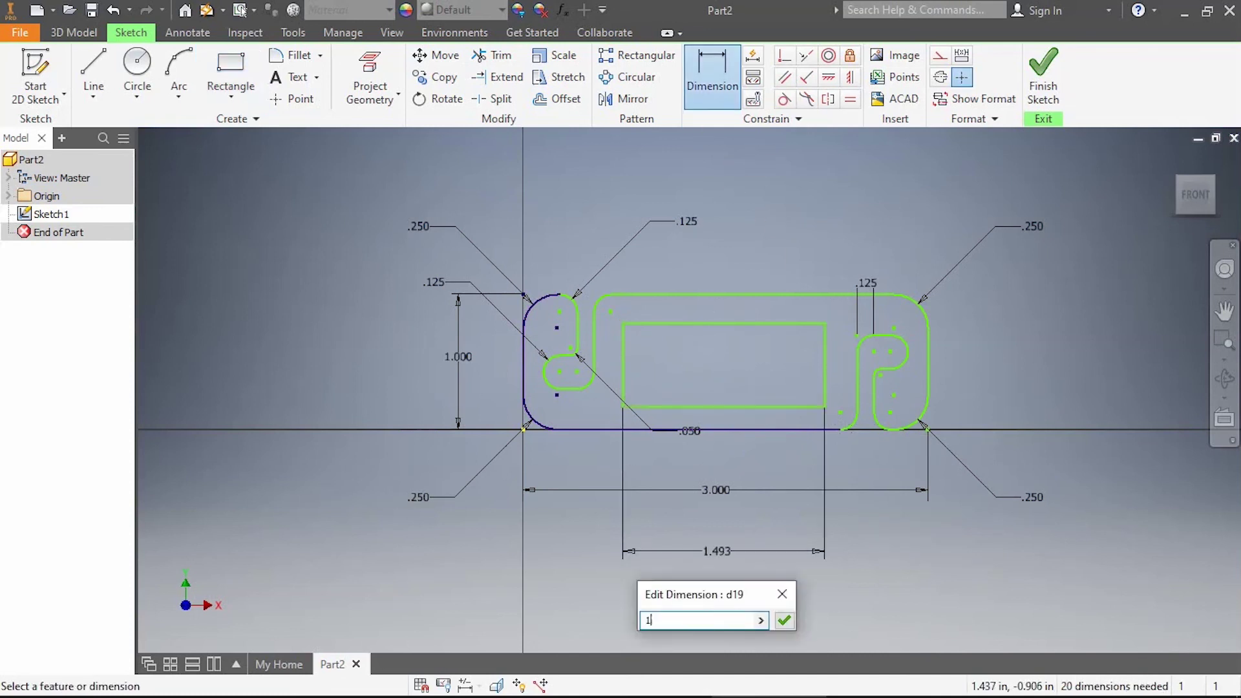
type(".5")
key("Return")
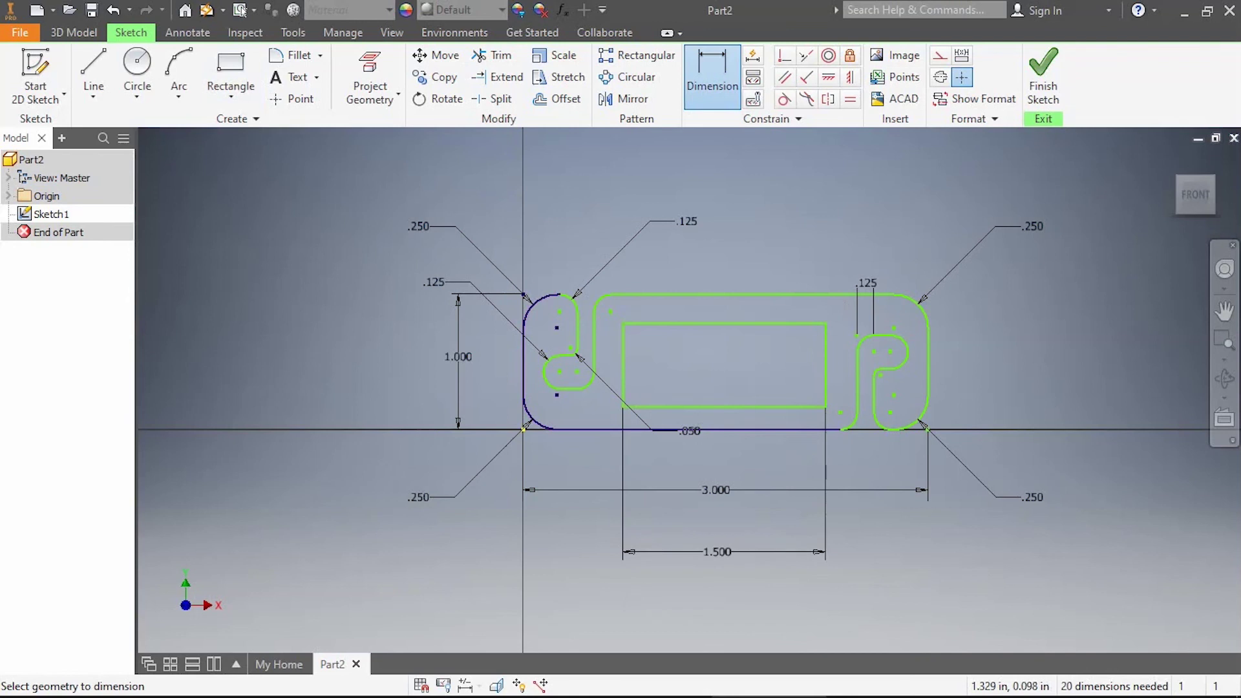
left_click(825, 367)
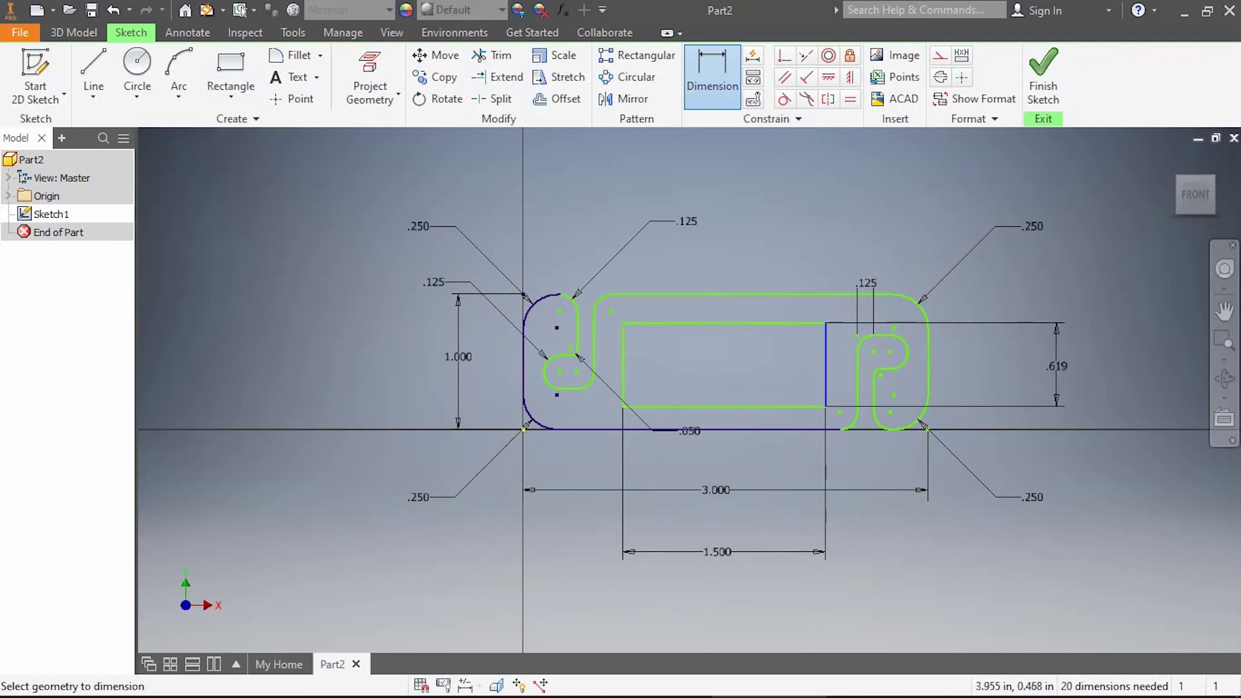
left_click(1057, 376)
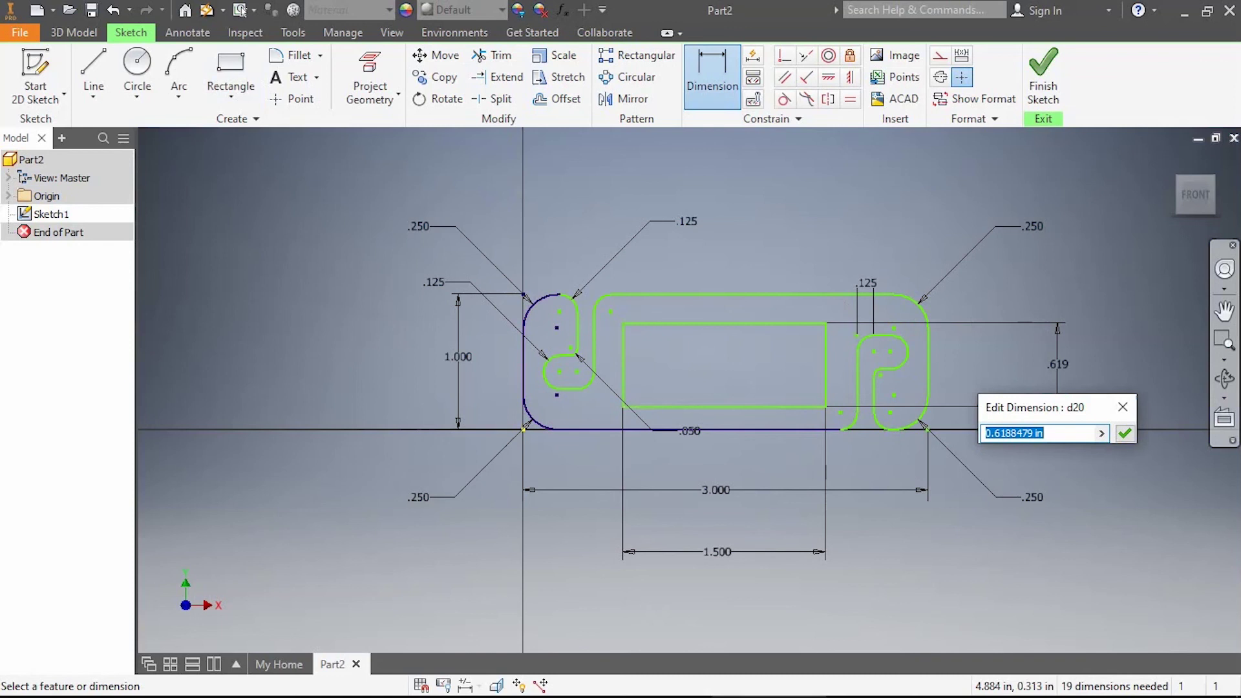
type(".")
type("75")
key("Return")
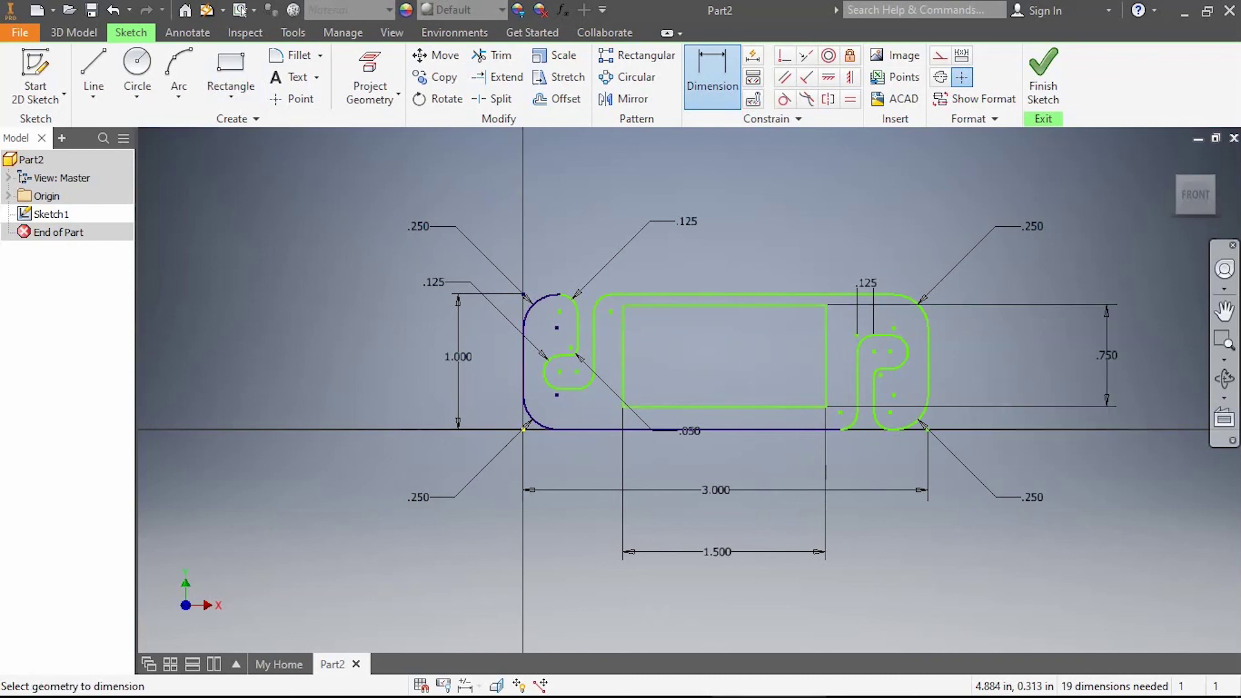
double_click(1110, 358)
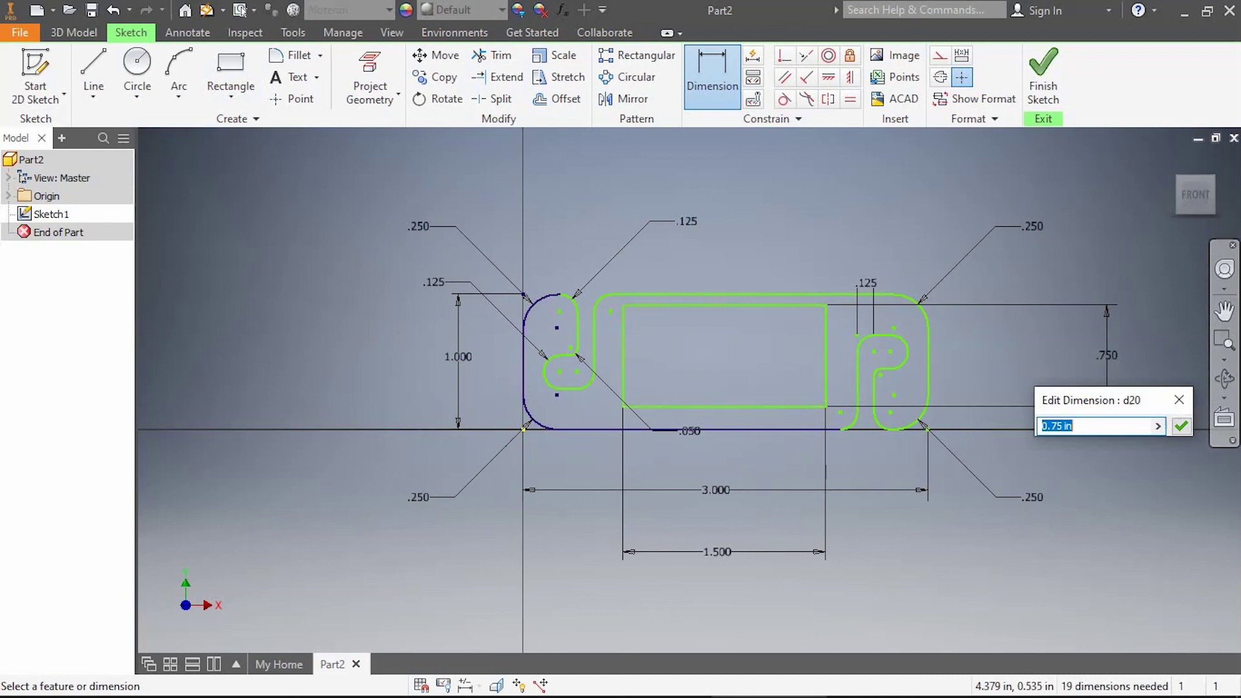
type(".")
type("6")
key("Return")
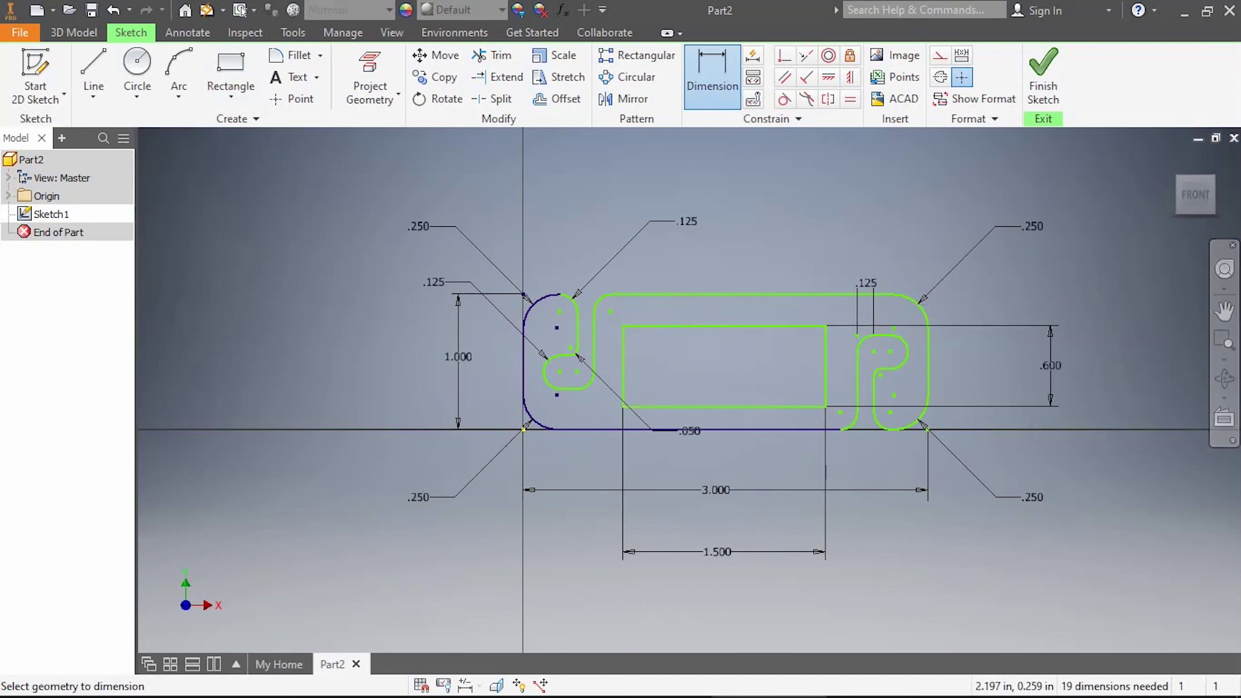
Place the rectangle 0.200 above the bottom line and 0.750 from the left edge
left_click(769, 427)
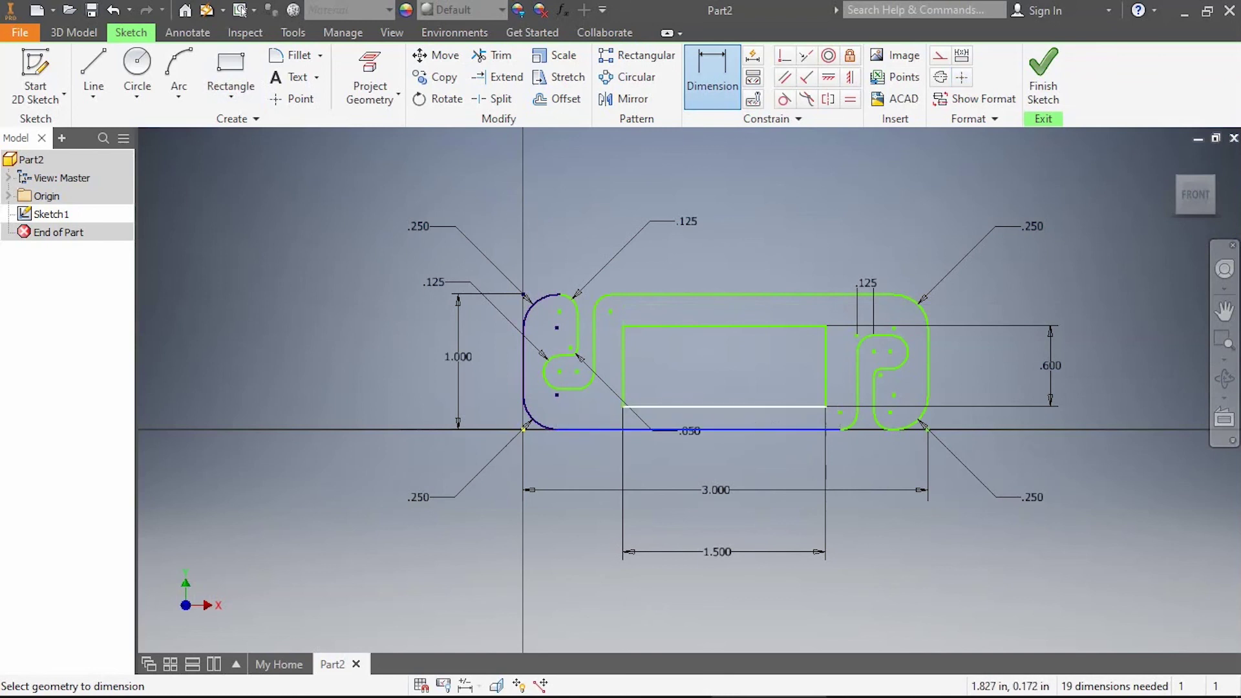
left_click(766, 408)
left_click(1105, 426)
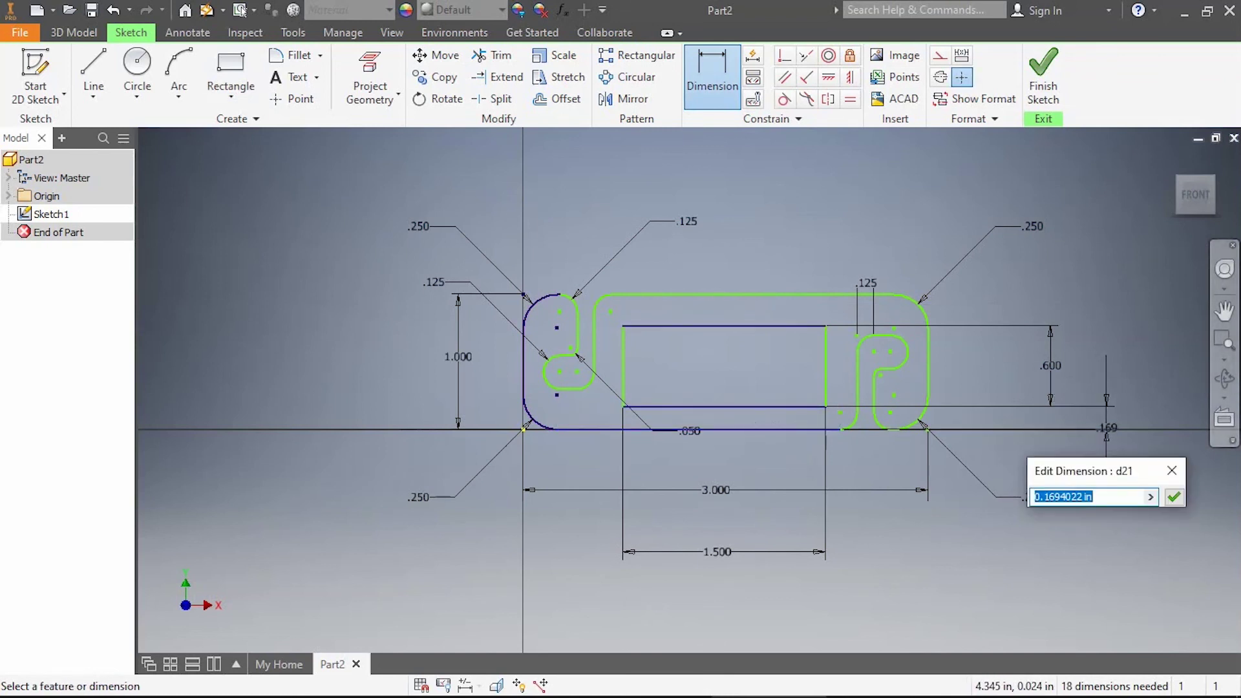
type(".2")
key("Return")
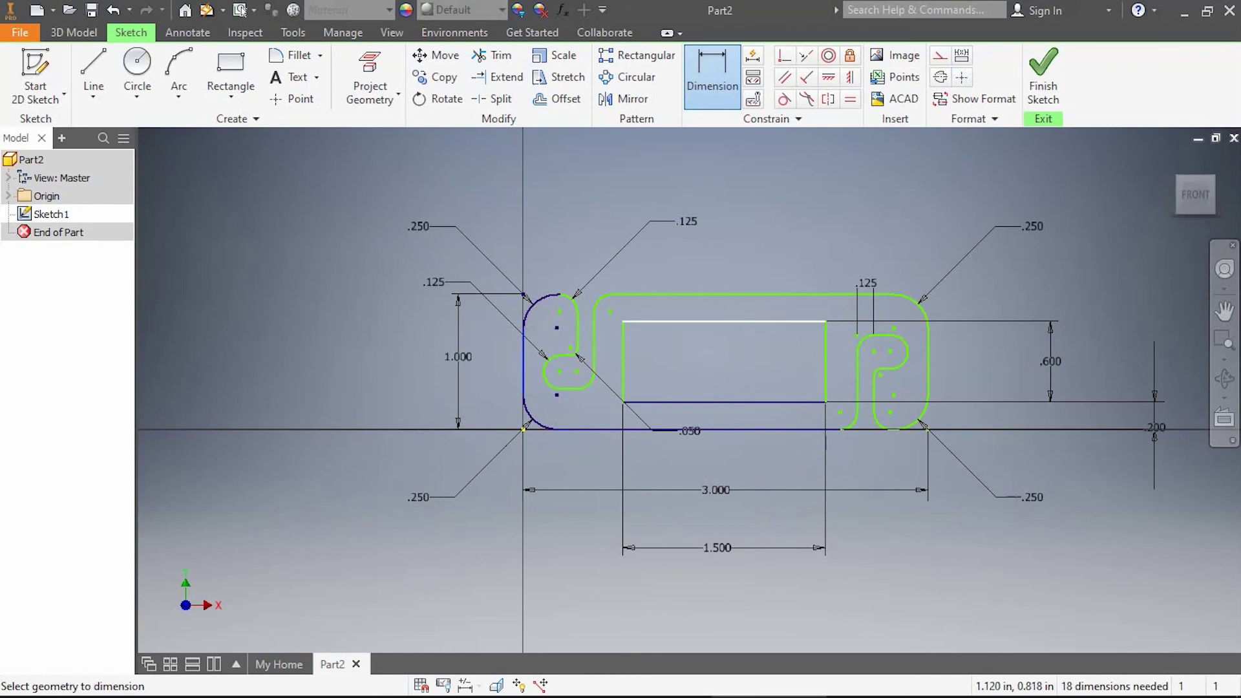
left_click(523, 360)
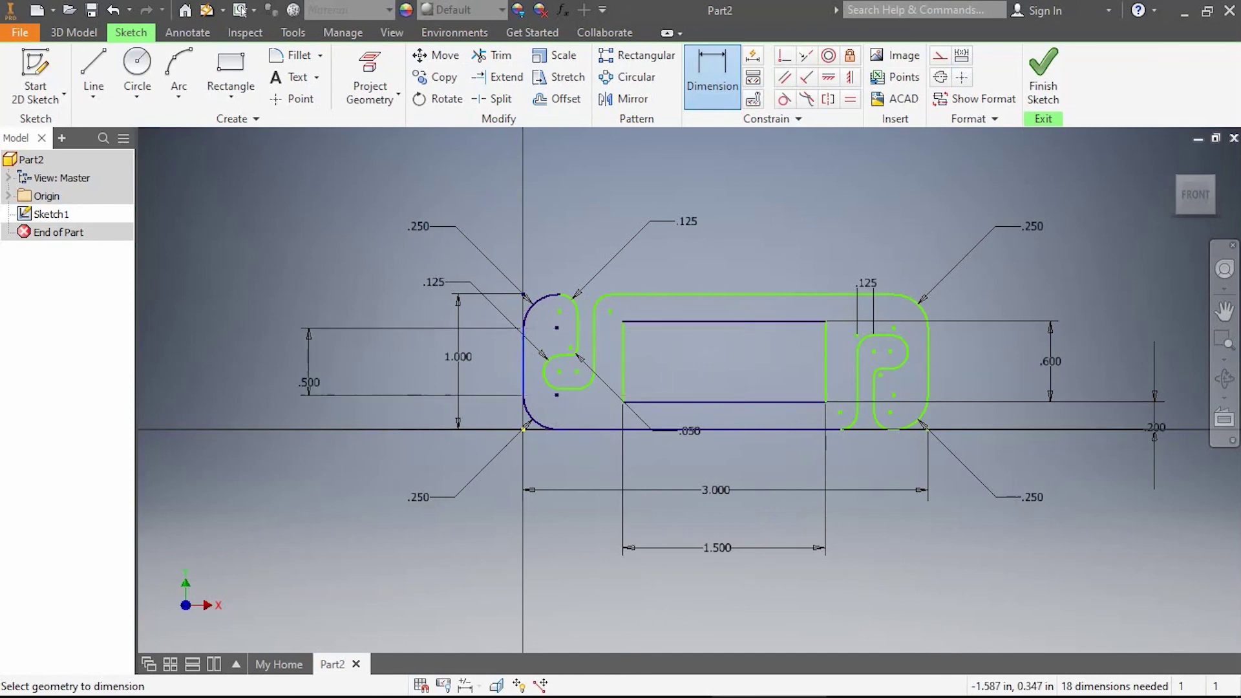
key("Escape")
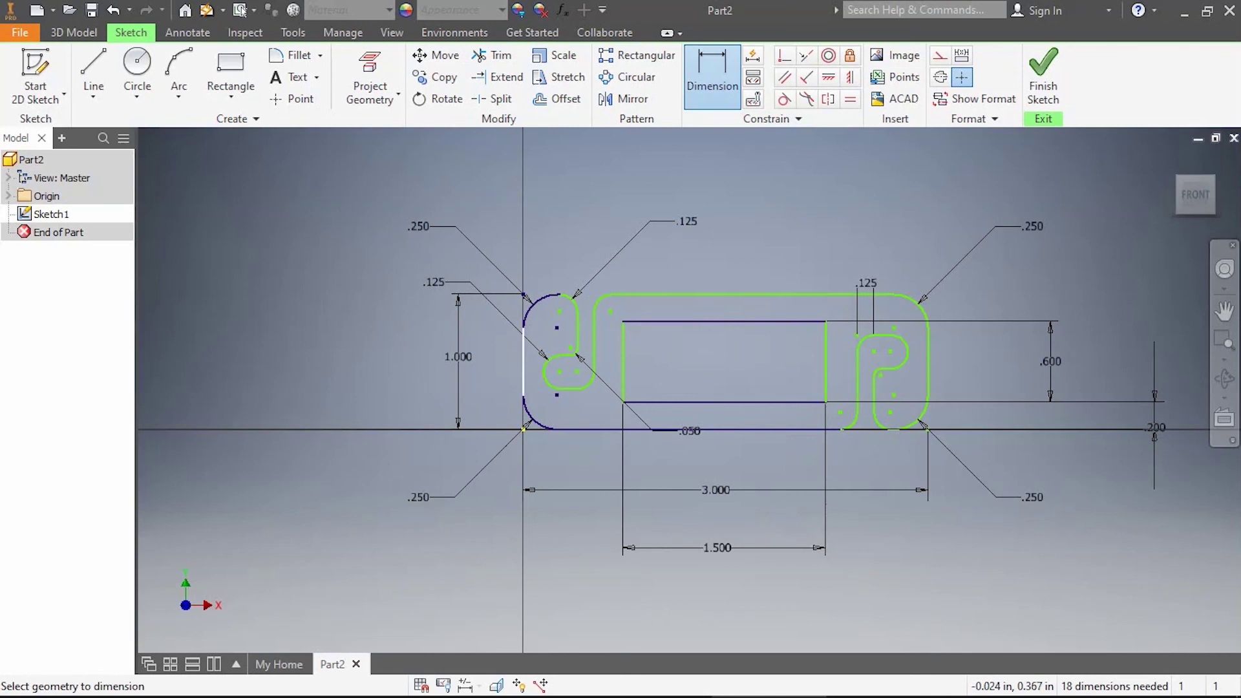
left_click(623, 361)
left_click(572, 547)
type(".75")
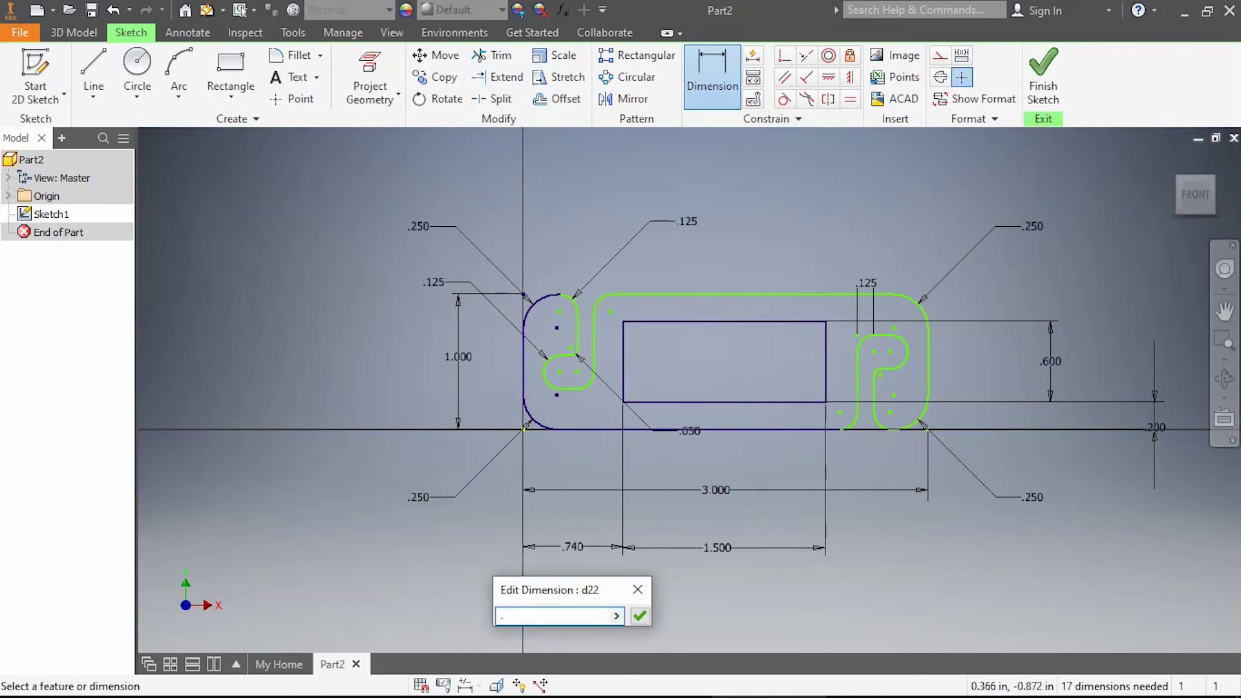
key("Return")
Fillet all four inner rectangle corners at 0.25 in to form a rounded slot
left_click(296, 55)
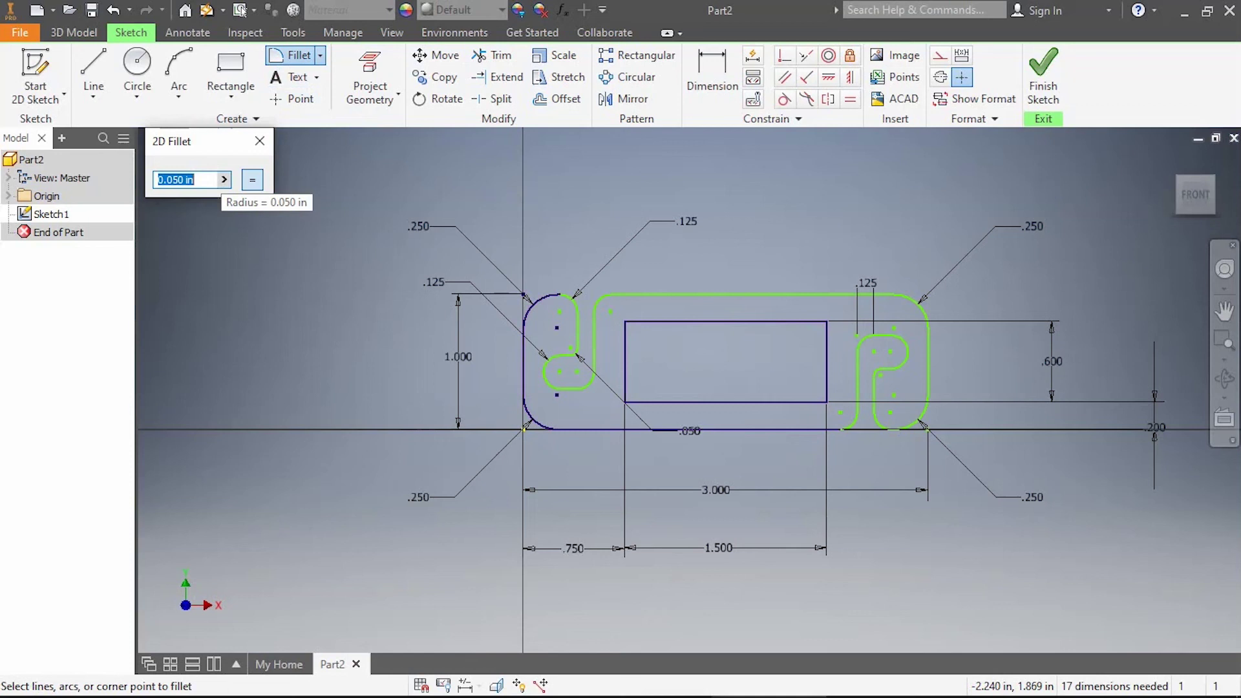
type(".25")
left_click(623, 321)
left_click(826, 320)
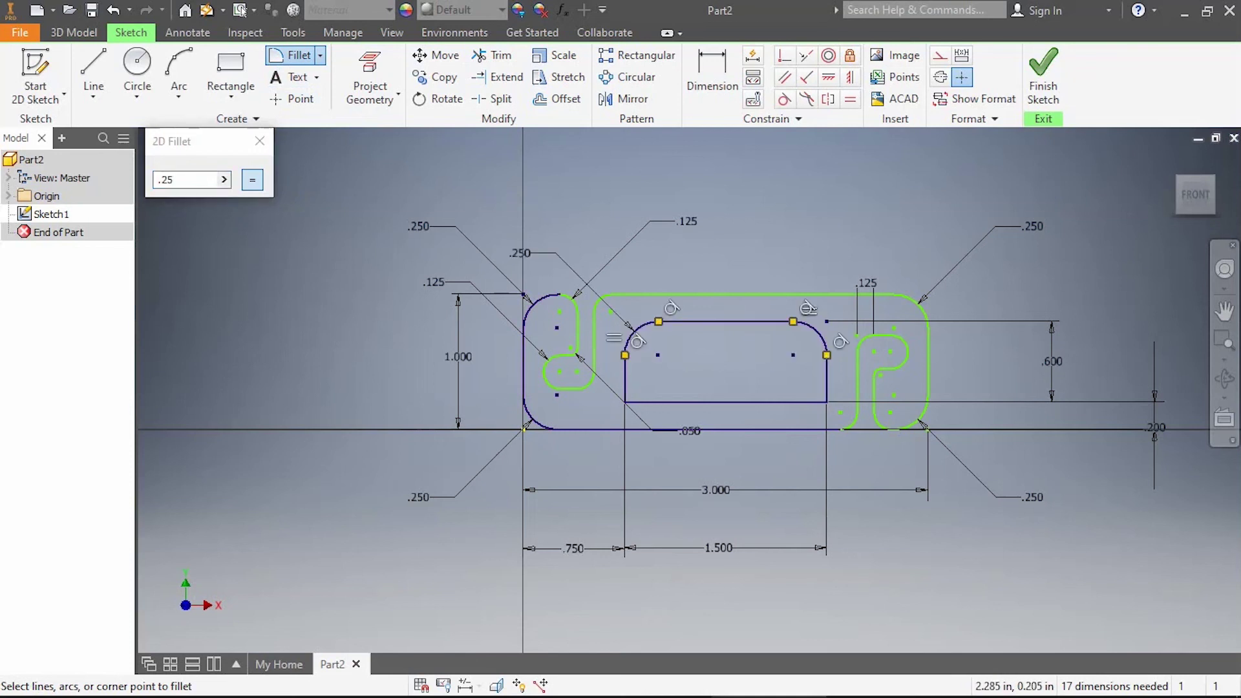
left_click(826, 401)
left_click(624, 402)
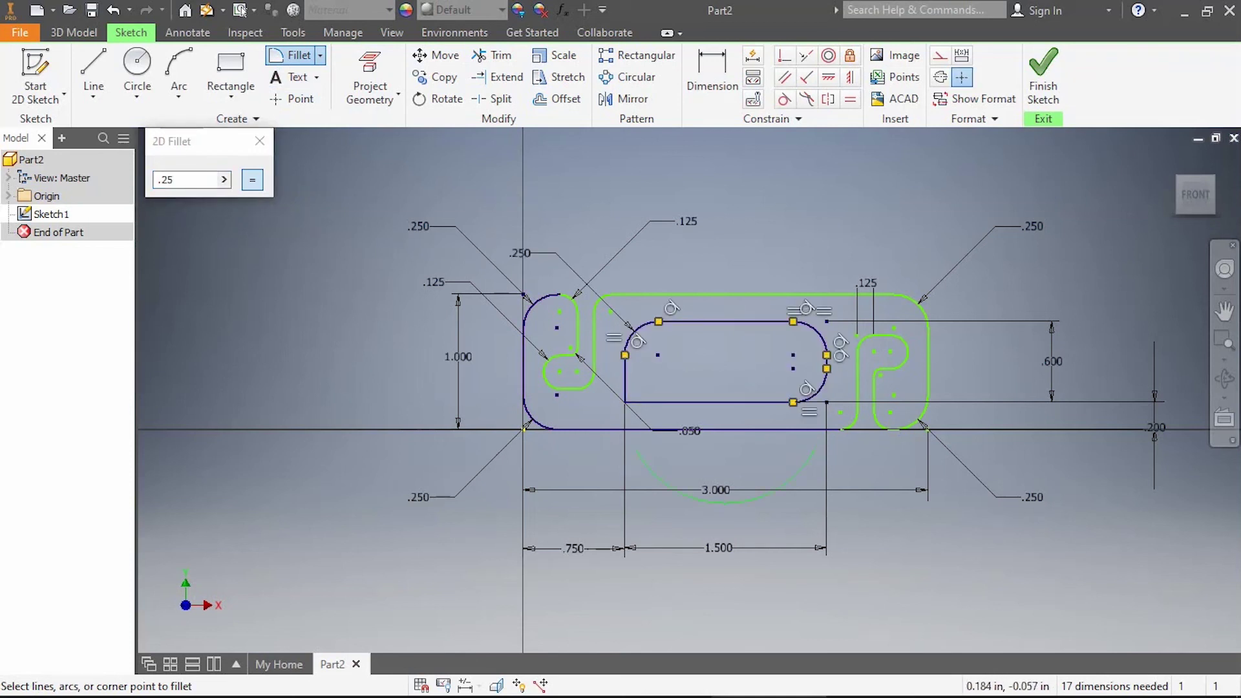
key("Escape")
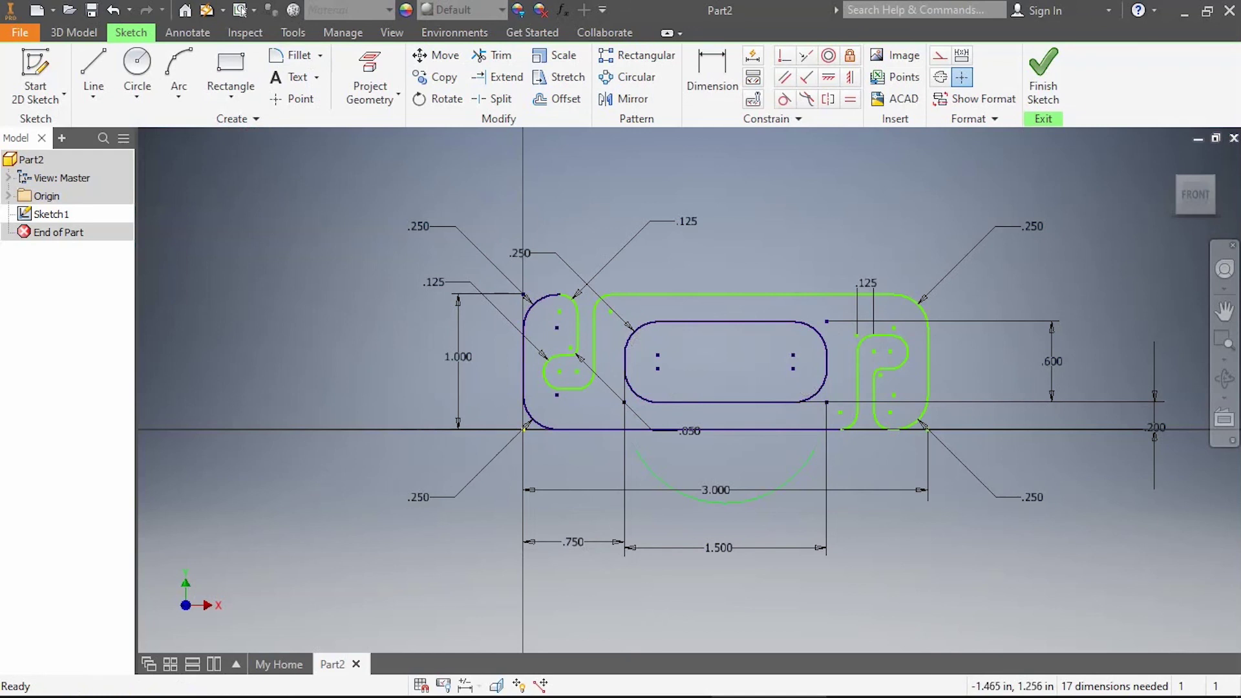
Extrude the outer hook profile 0.125 in as Extrusion1, cutting the slot through
key("e")
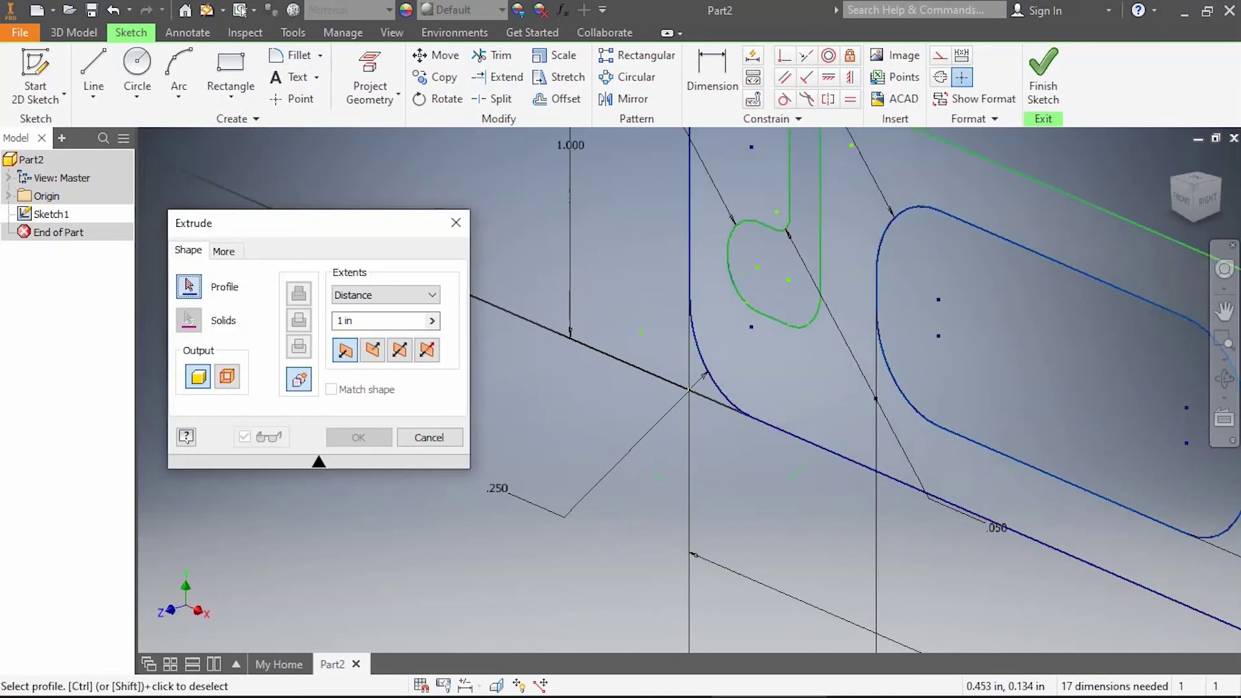
left_click(756, 455)
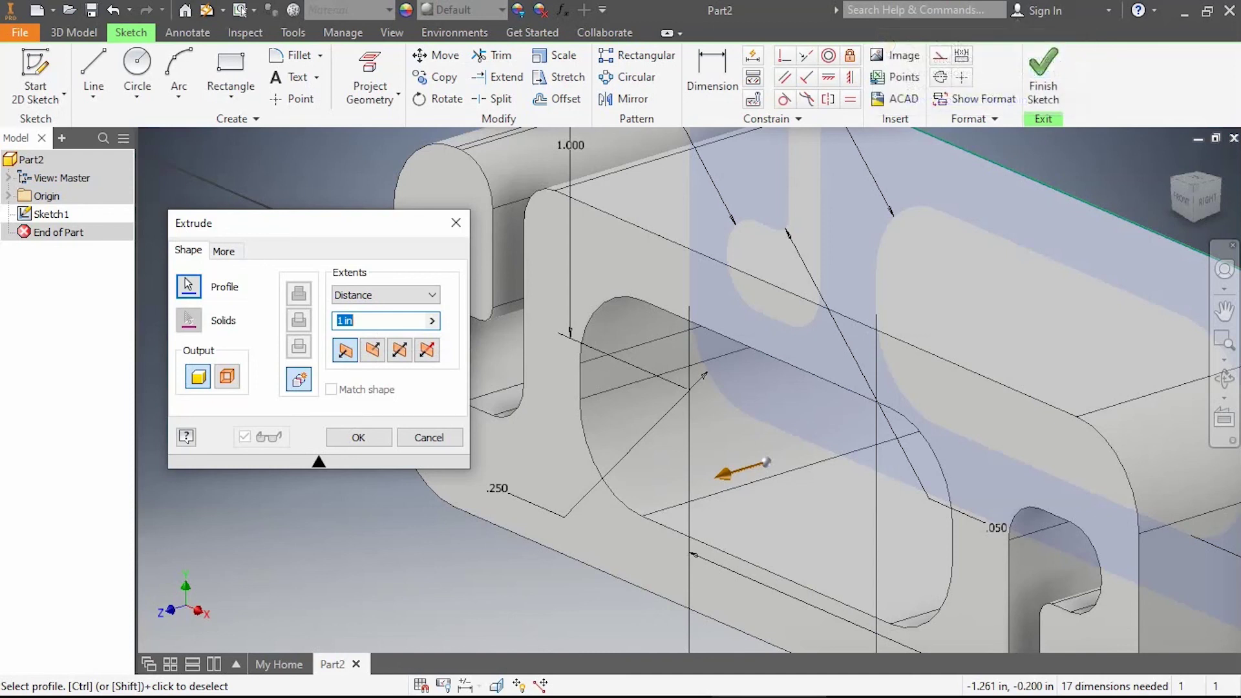
type(".125")
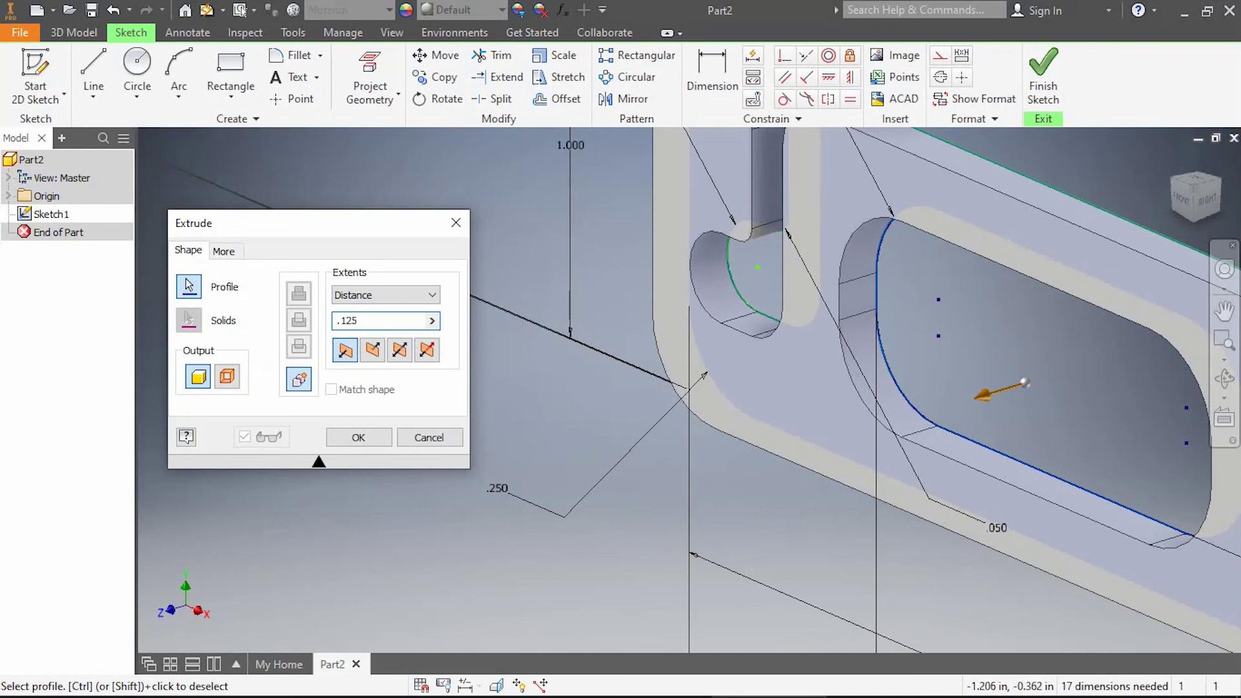
key("Return")
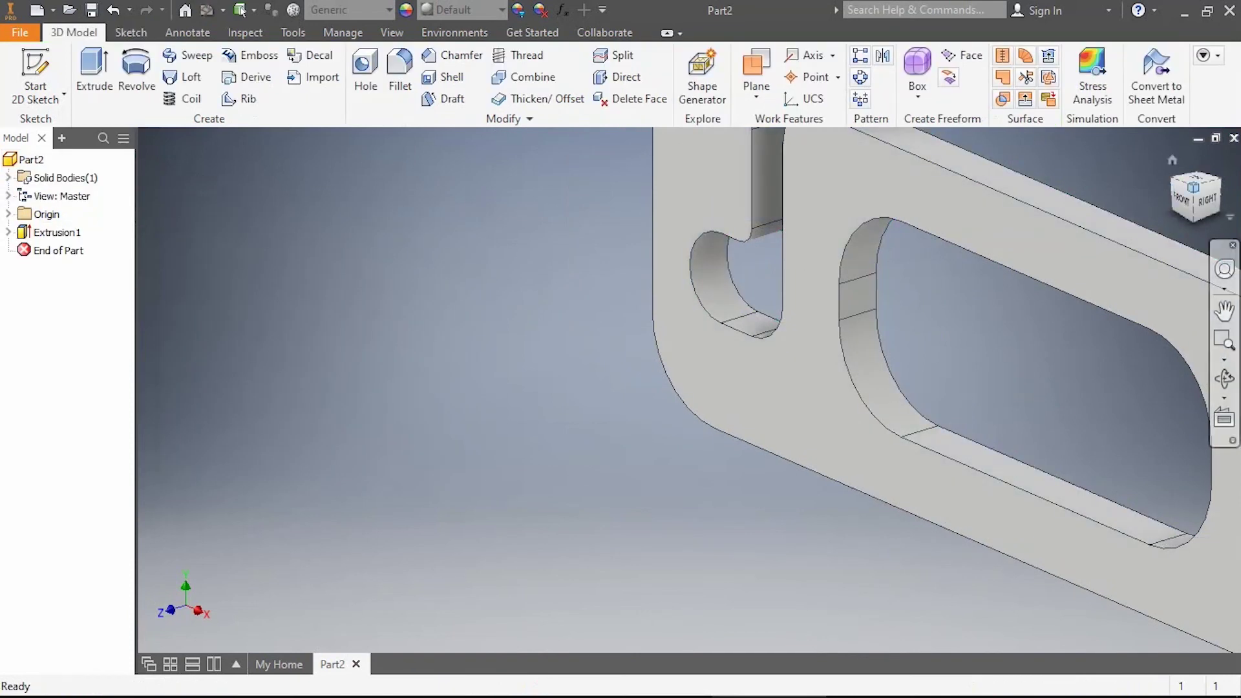
Zoom out with F6 to show the whole finished hook part
key("F6")
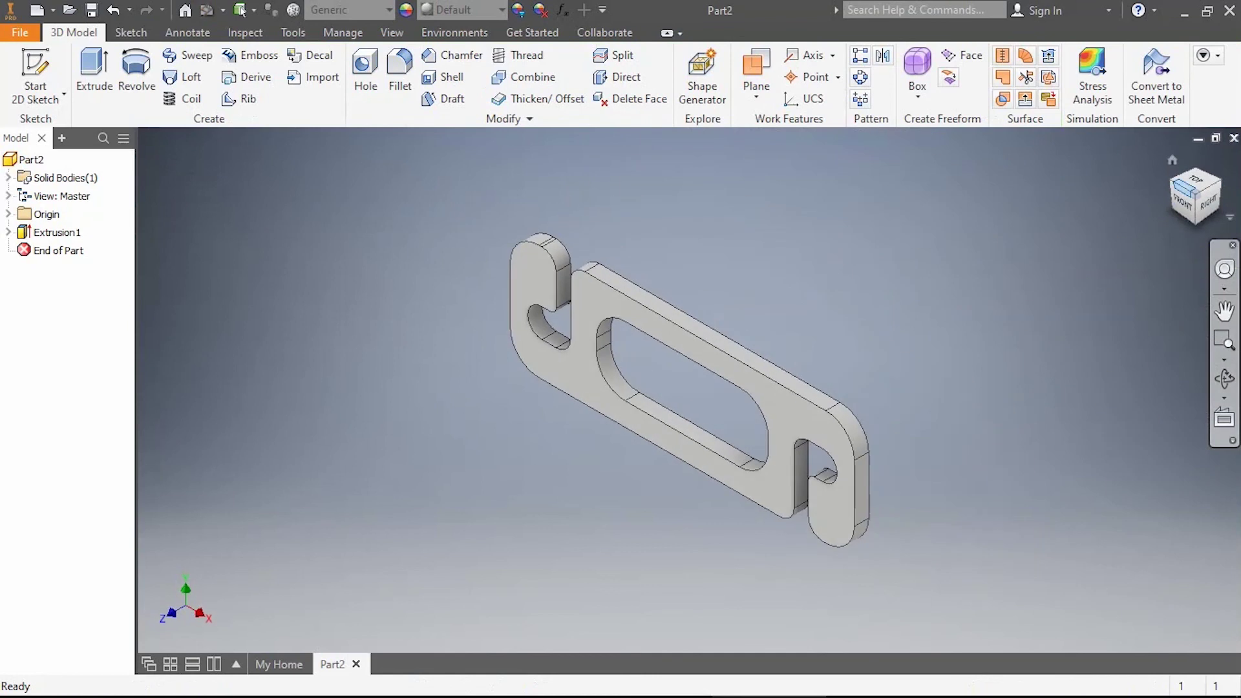